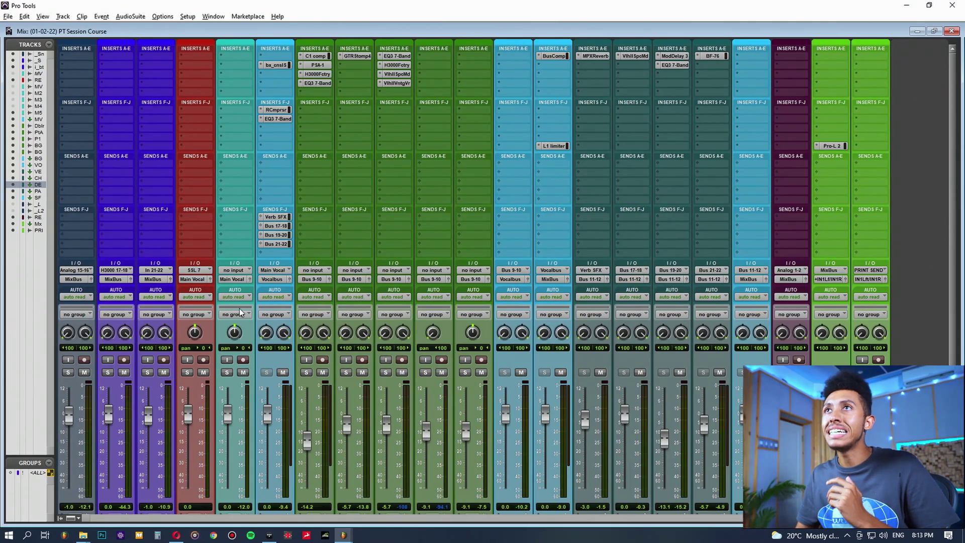
Step: Check the REC MIC input, leaving it on SSL 7, and select the i_beat track
scroll(199, 194, "down", 3)
left_click(208, 184)
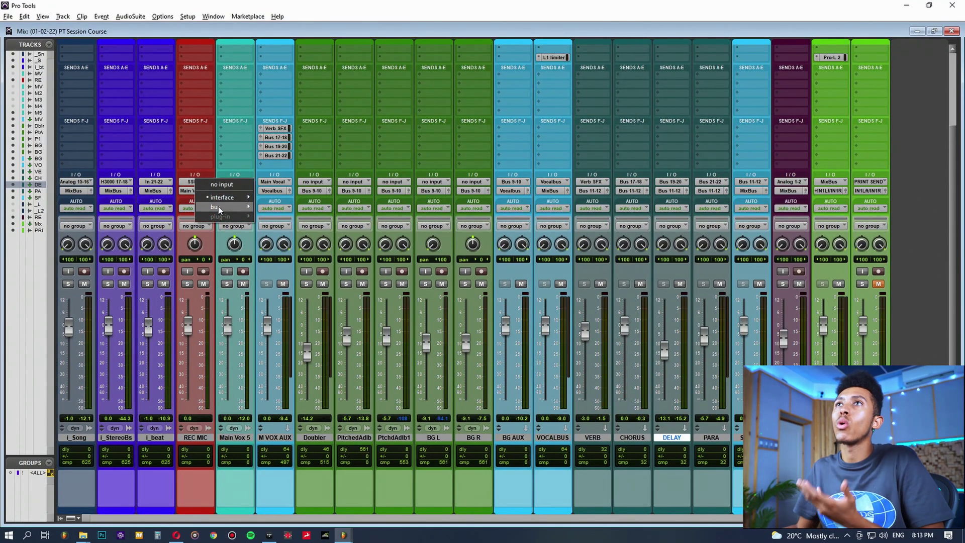
mouse_move(221, 198)
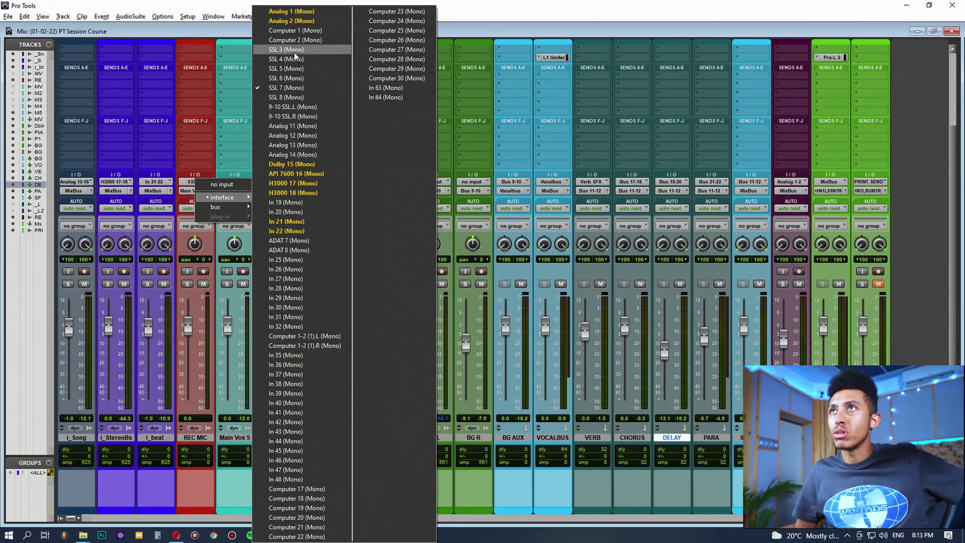
left_click(470, 31)
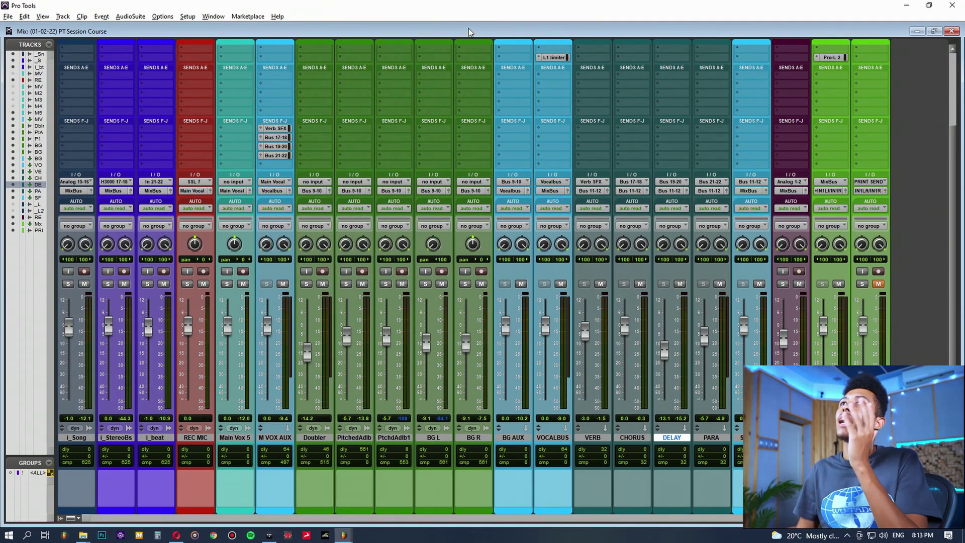
left_click(168, 437)
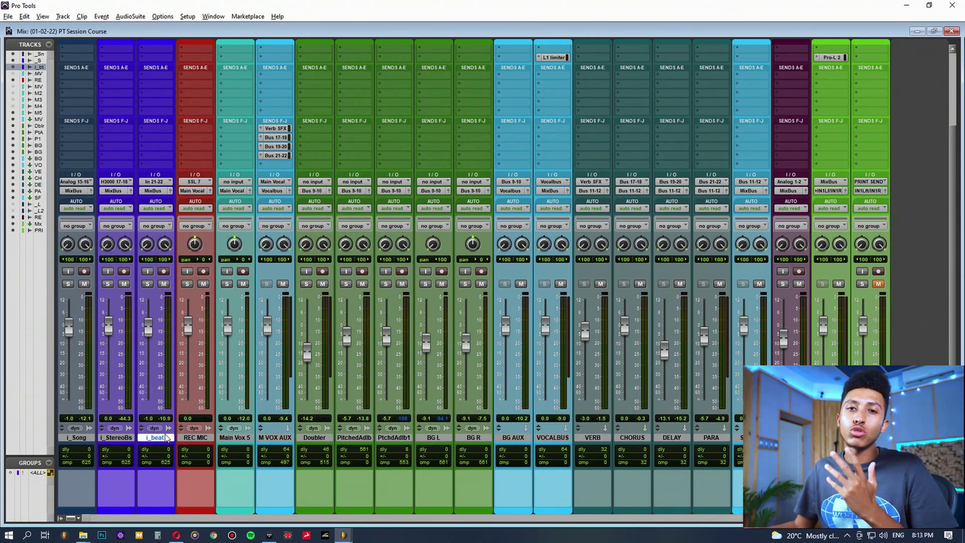
left_click(127, 438)
left_click(164, 438)
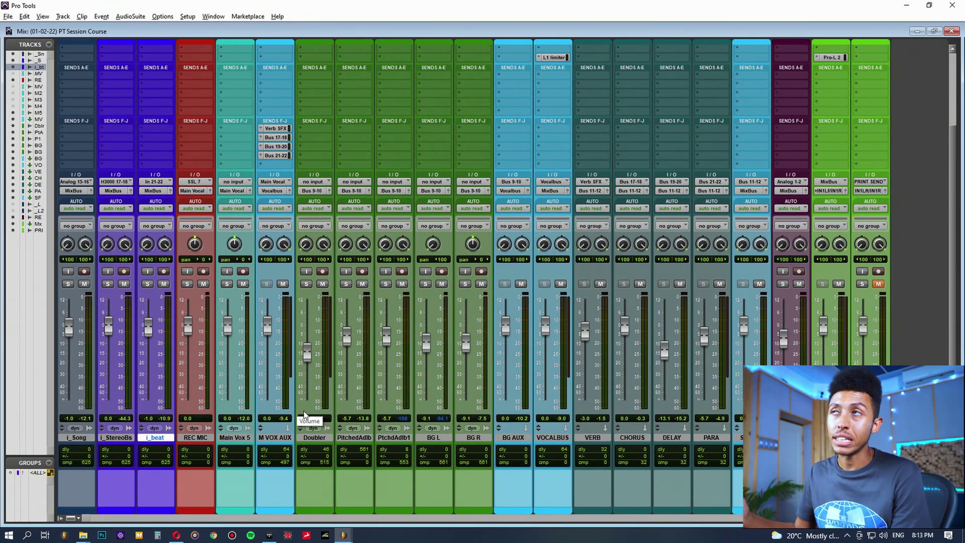
scroll(758, 182, "up", 3)
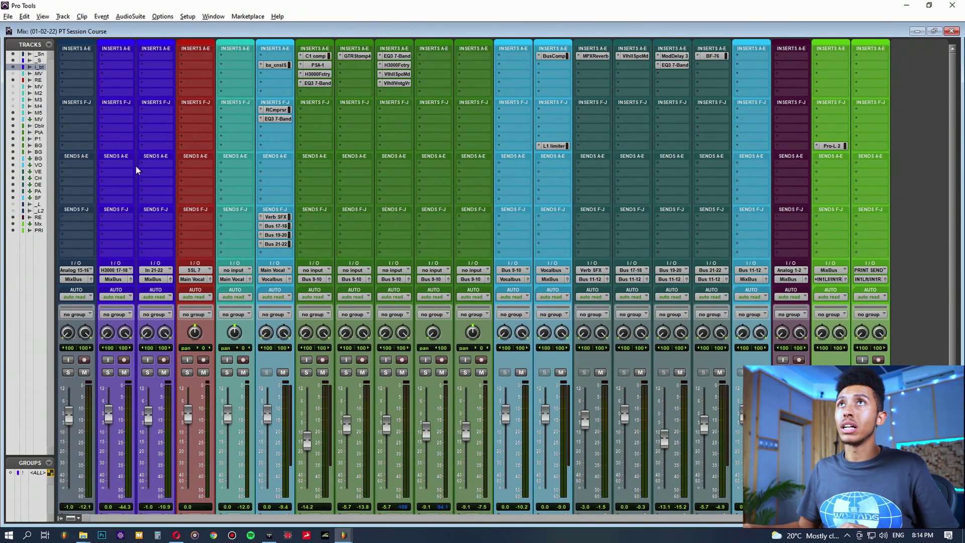
Step: Save the session as '(01-02-22) PT Session Course Template' and go back to the Mix window
left_click(8, 17)
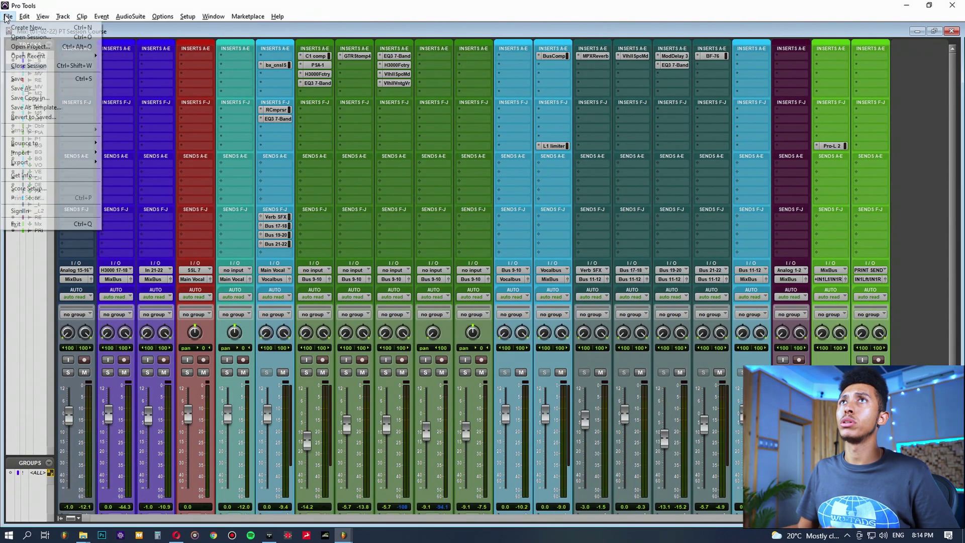
left_click(37, 90)
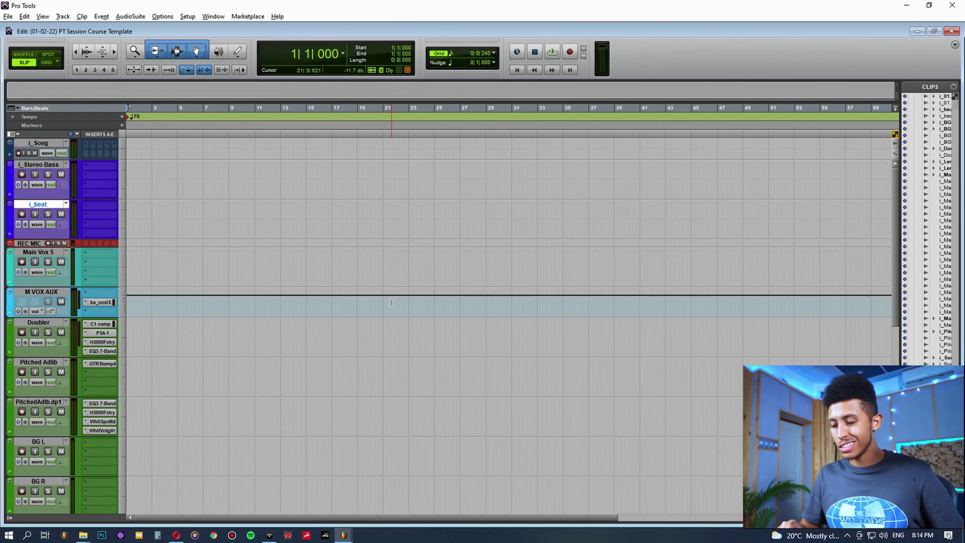
key("ctrl+equal")
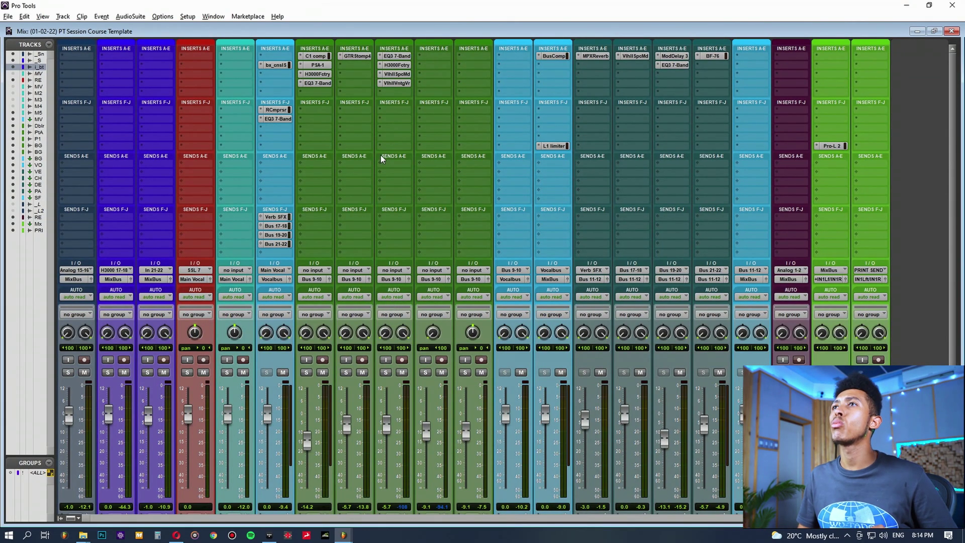
scroll(425, 341, "down", 3)
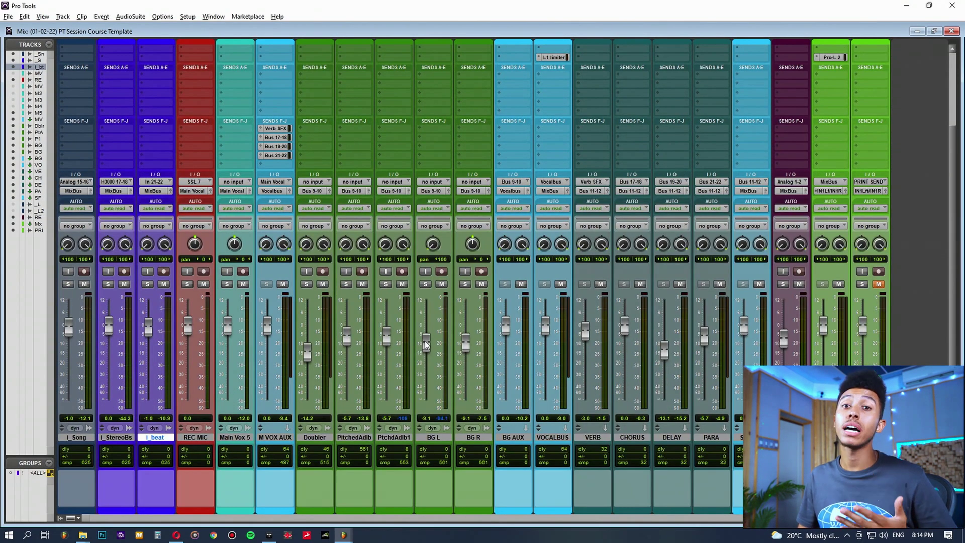
scroll(424, 341, "up", 3)
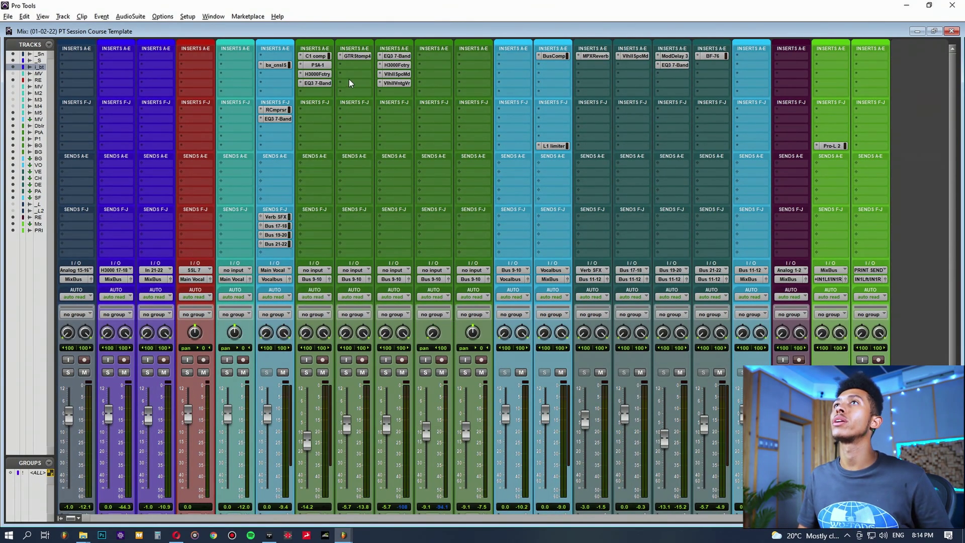
Step: Make the EQ3 7-Band on M VOX AUX inactive and check its RCompressor
left_click(280, 118)
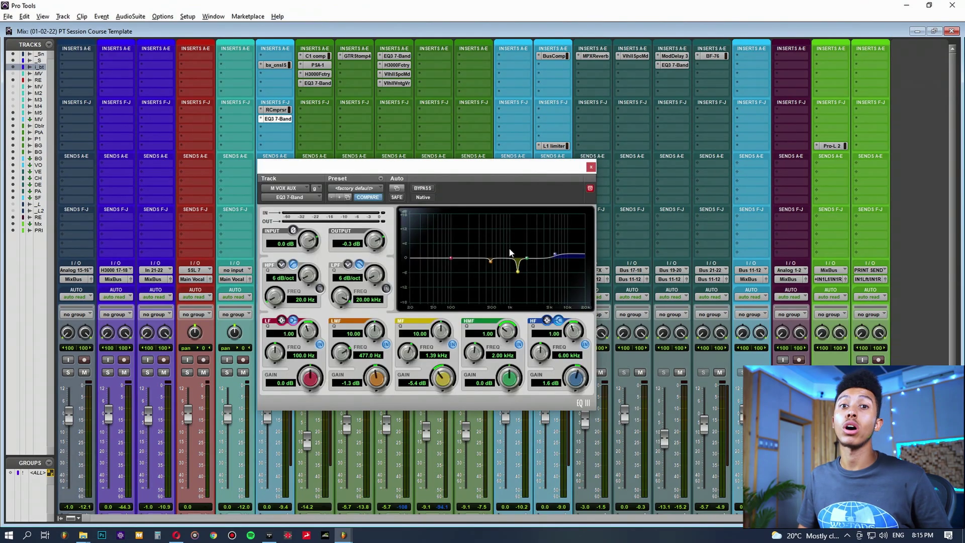
right_click(272, 121)
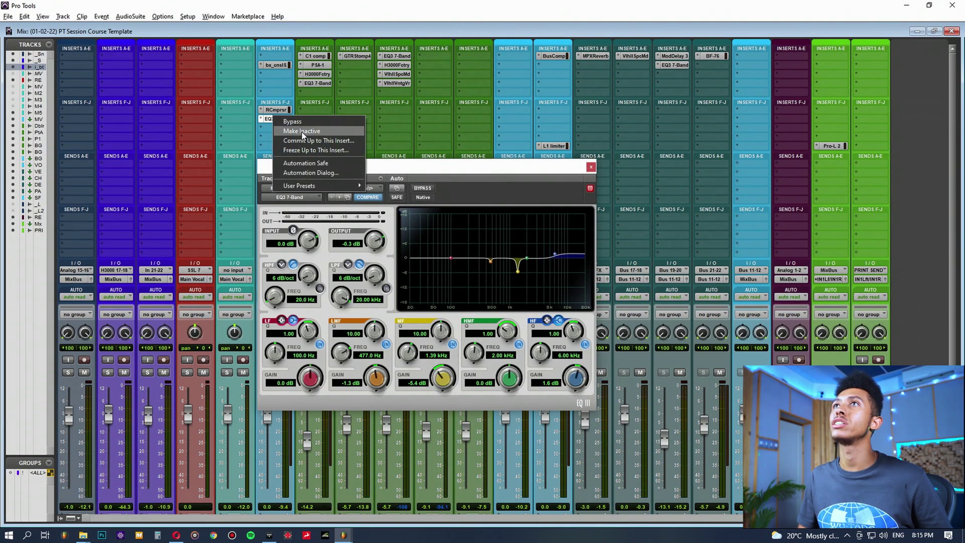
left_click(301, 132)
left_click(278, 111)
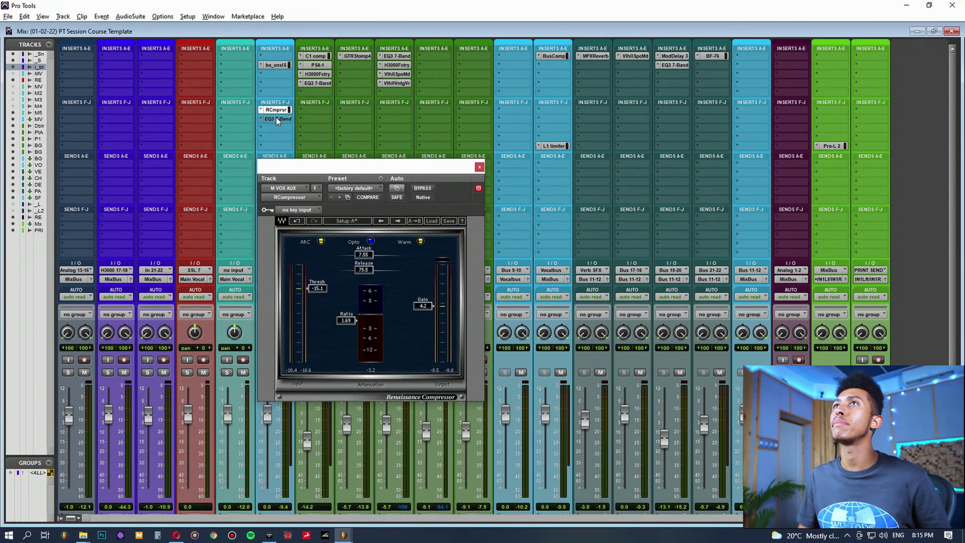
left_click(480, 168)
Step: In bx_console SSL 4000 G, set LF to about -1.5 dB, LMF to -2.6 dB and HMF to +1.1 dB
left_click(275, 64)
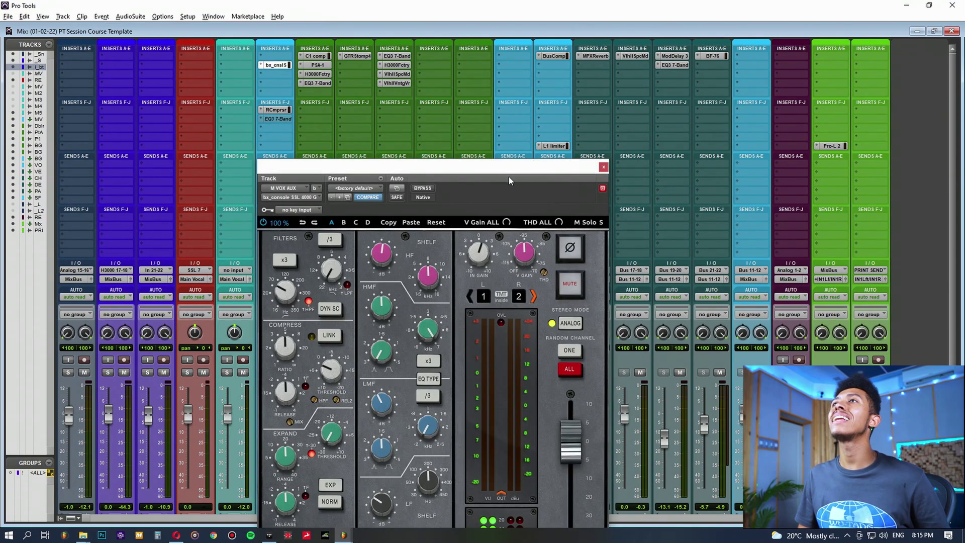
left_click_drag(427, 171, 473, 73)
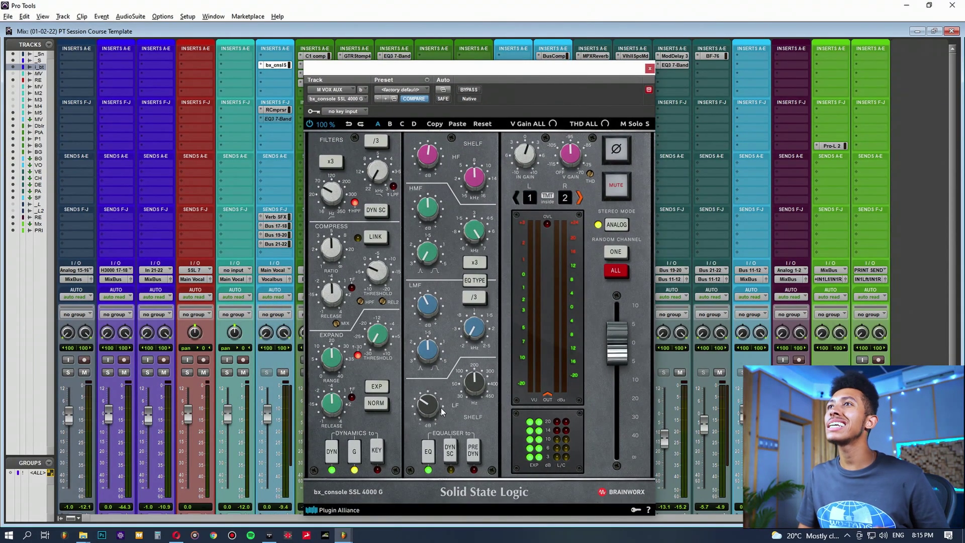
left_click_drag(441, 411, 440, 393)
left_click_drag(438, 318, 438, 311)
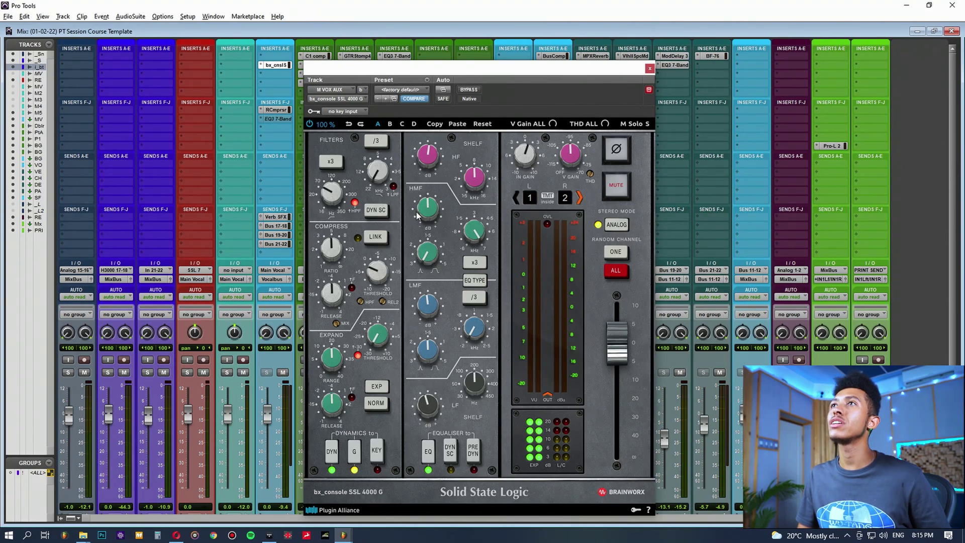
left_click_drag(427, 212, 442, 210)
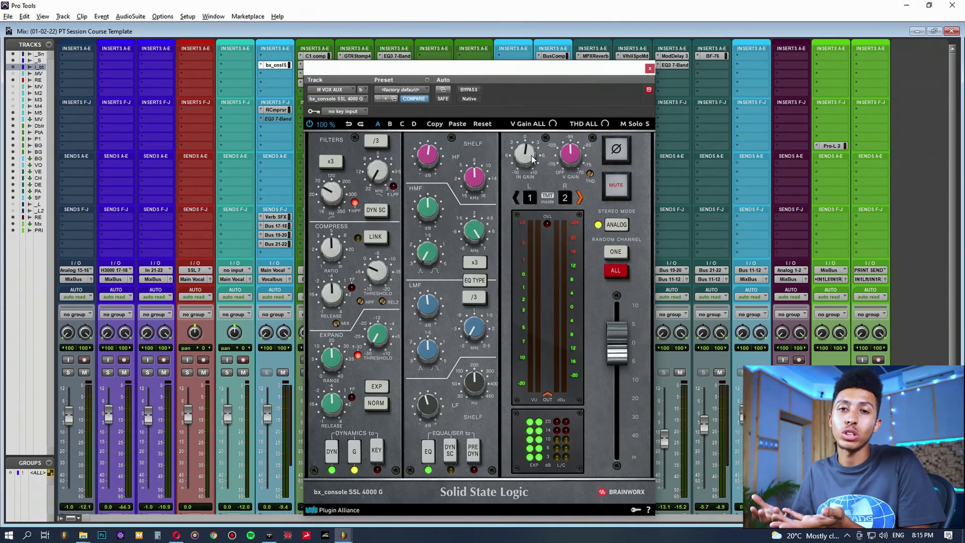
left_click(649, 68)
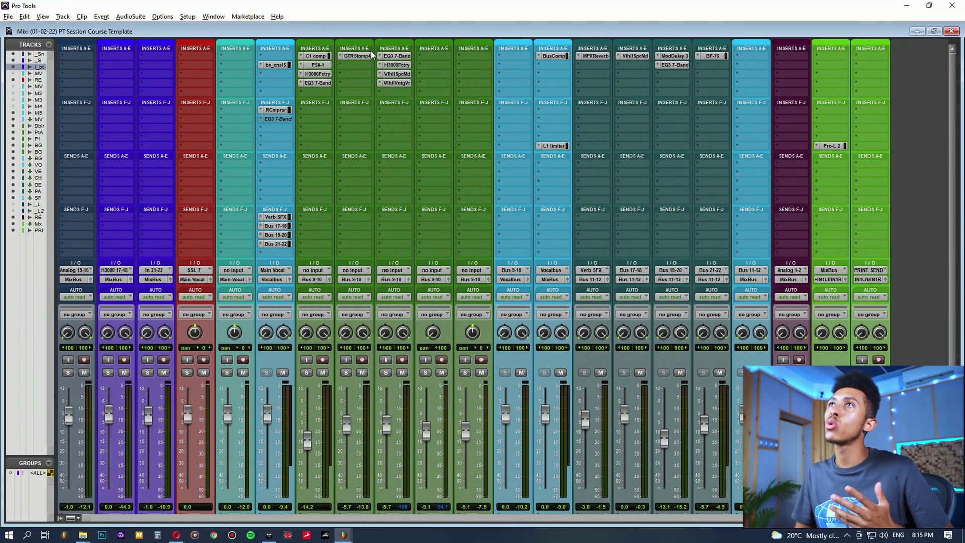
scroll(395, 196, "down", 3)
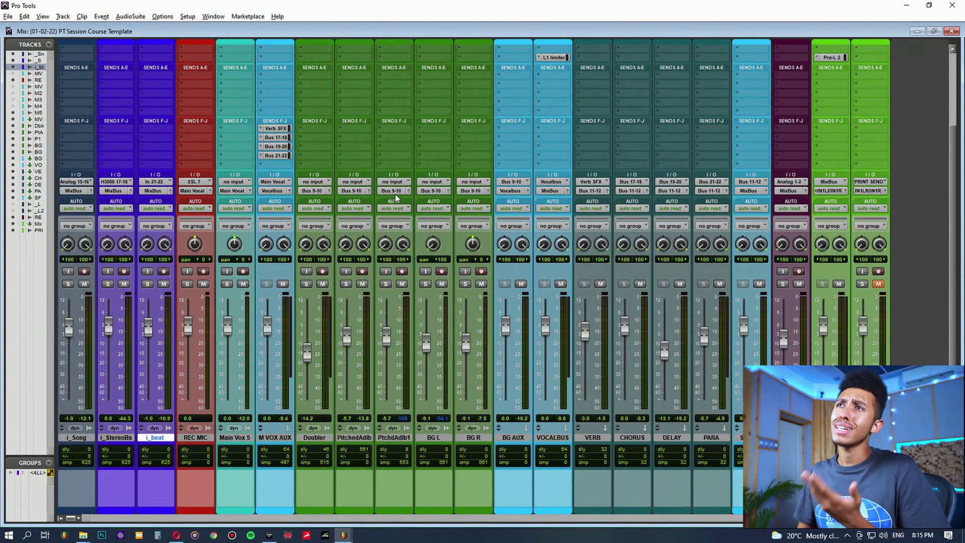
scroll(412, 103, "up", 3)
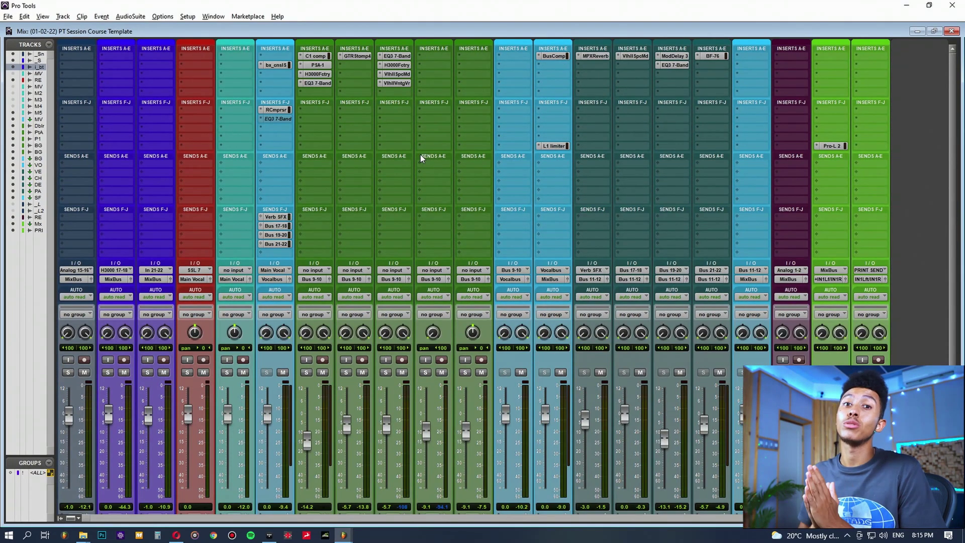
left_click(400, 56)
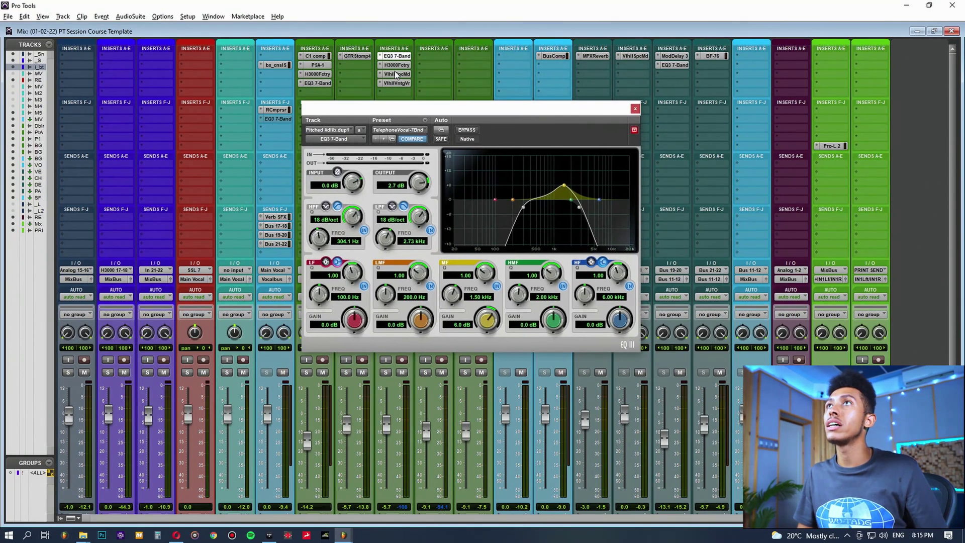
left_click(396, 65)
left_click(396, 74)
left_click(397, 83)
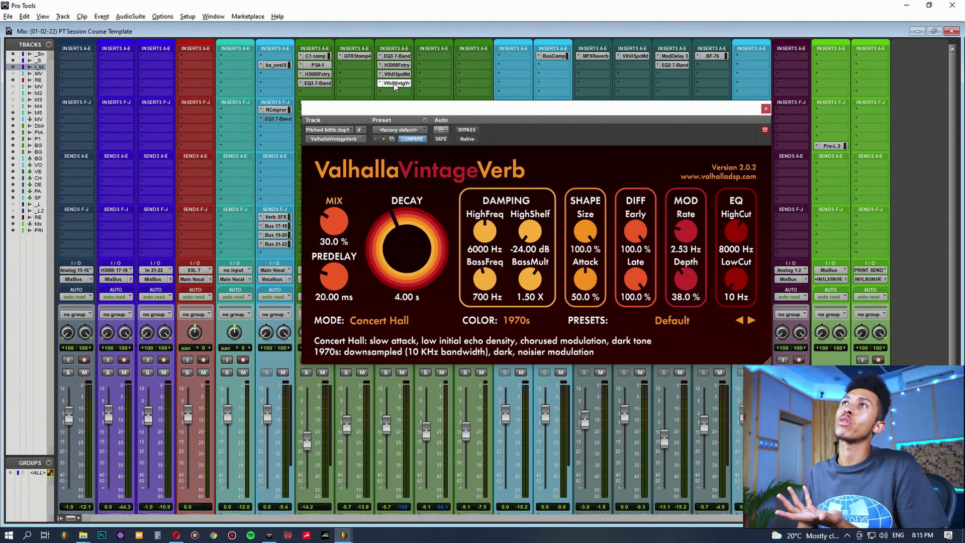
left_click(766, 109)
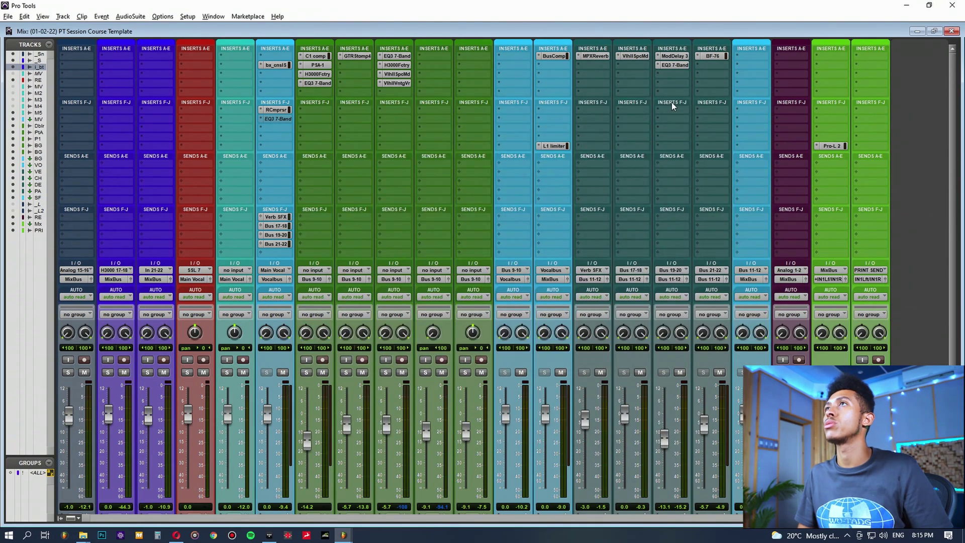
scroll(276, 186, "down", 3)
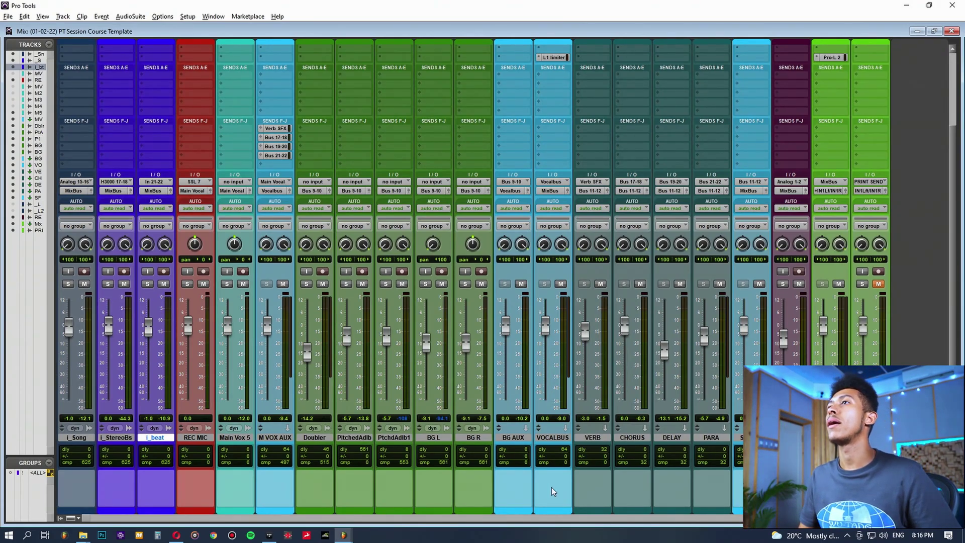
left_click(551, 438)
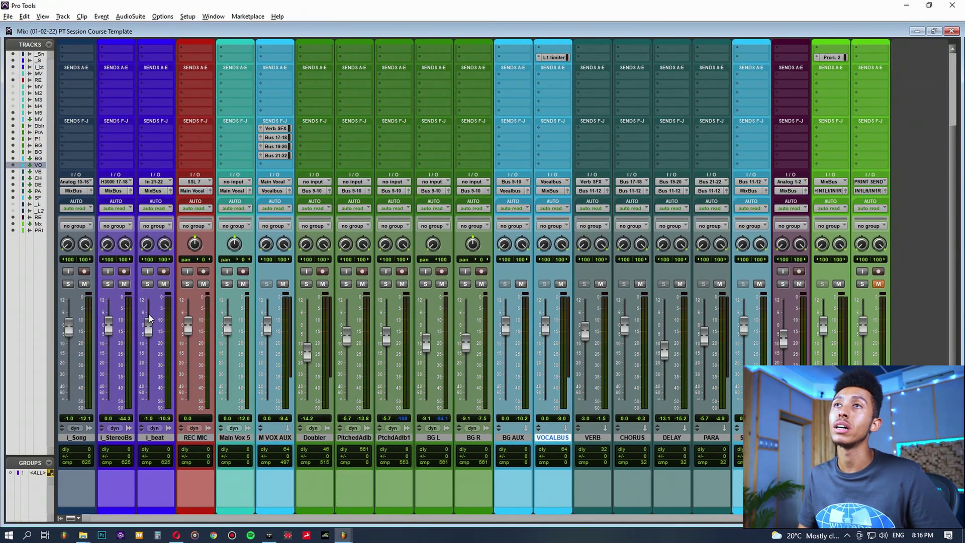
left_click(115, 438)
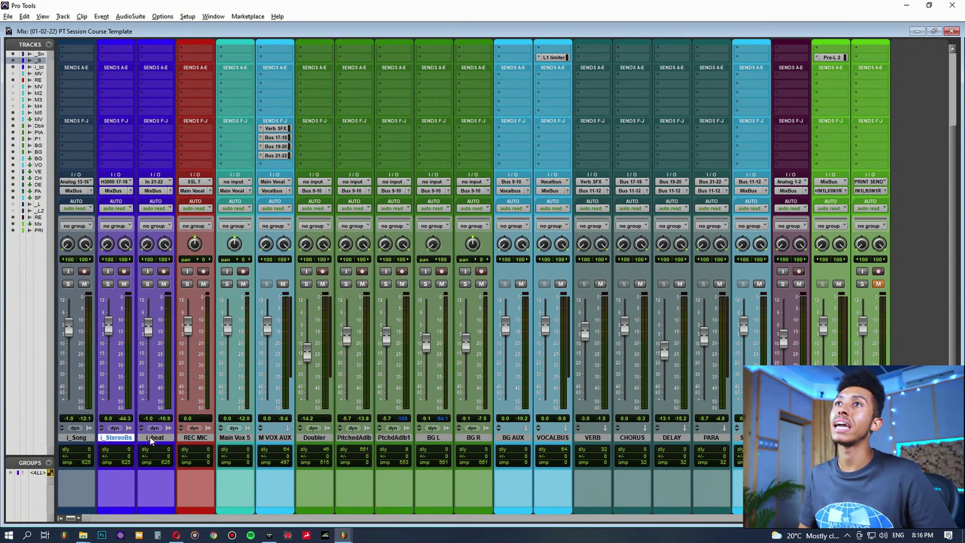
left_click(155, 183)
mouse_move(180, 206)
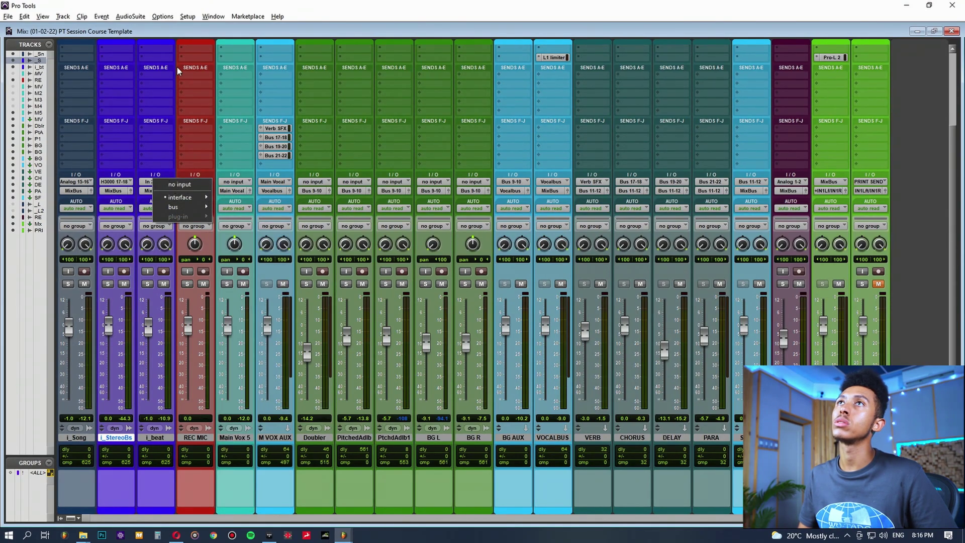
left_click(154, 186)
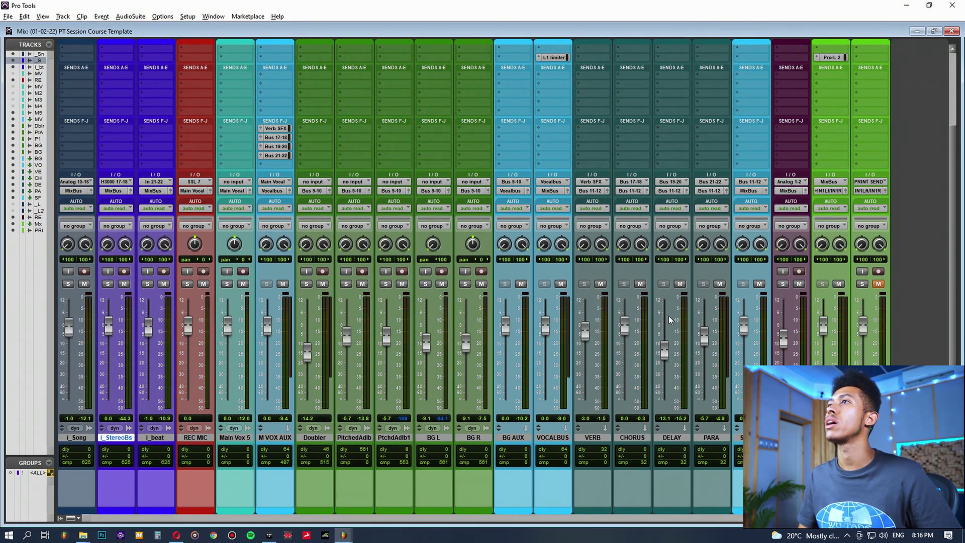
scroll(506, 246, "up", 3)
scroll(819, 442, "down", 3)
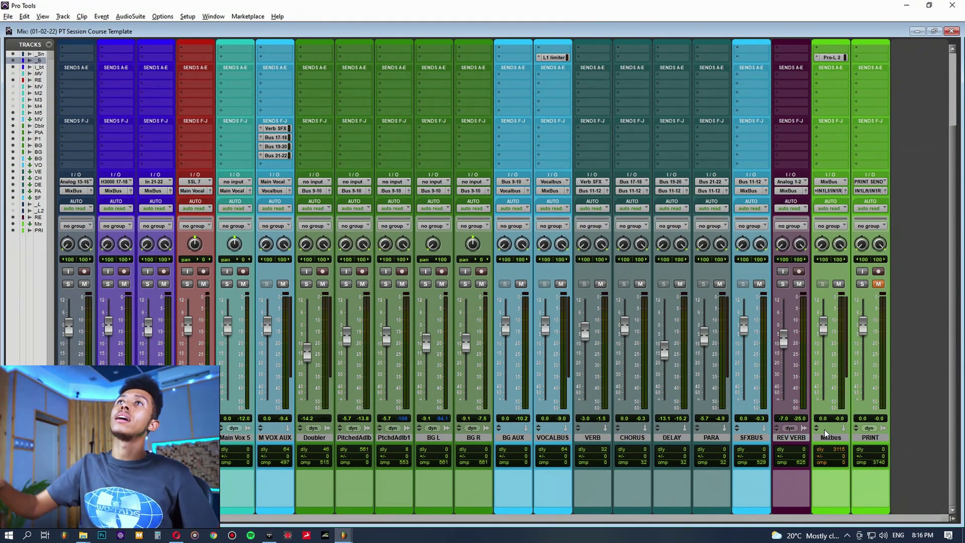
left_click(188, 16)
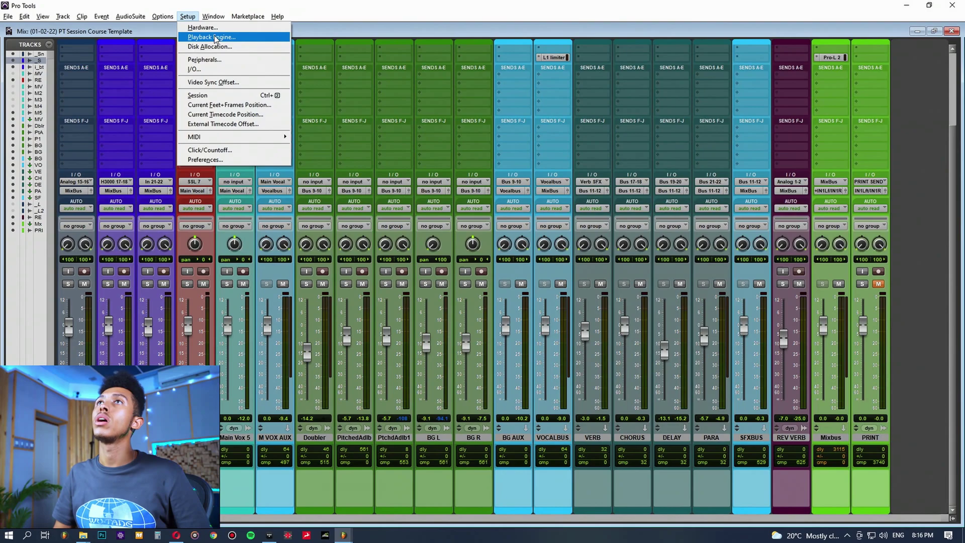
left_click(210, 37)
left_click(478, 185)
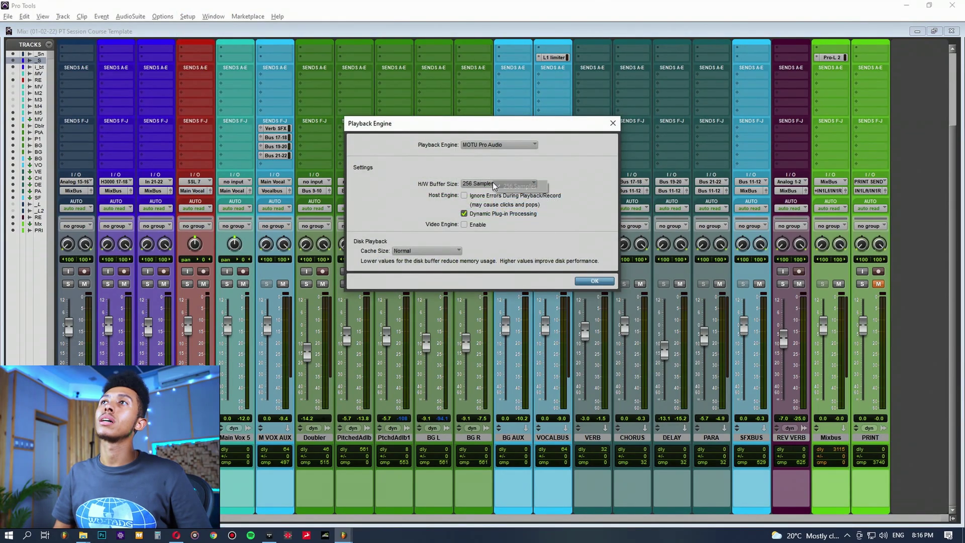
left_click(452, 167)
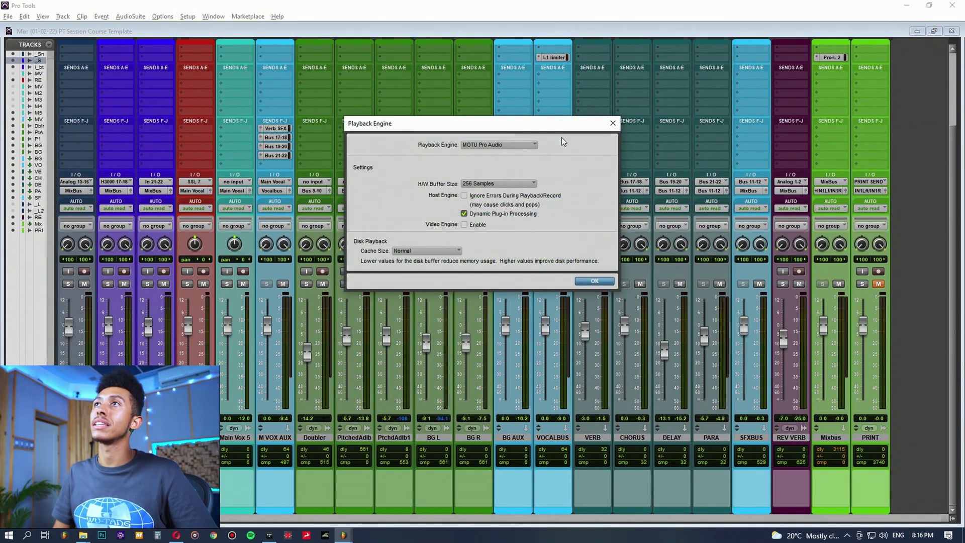
left_click(613, 123)
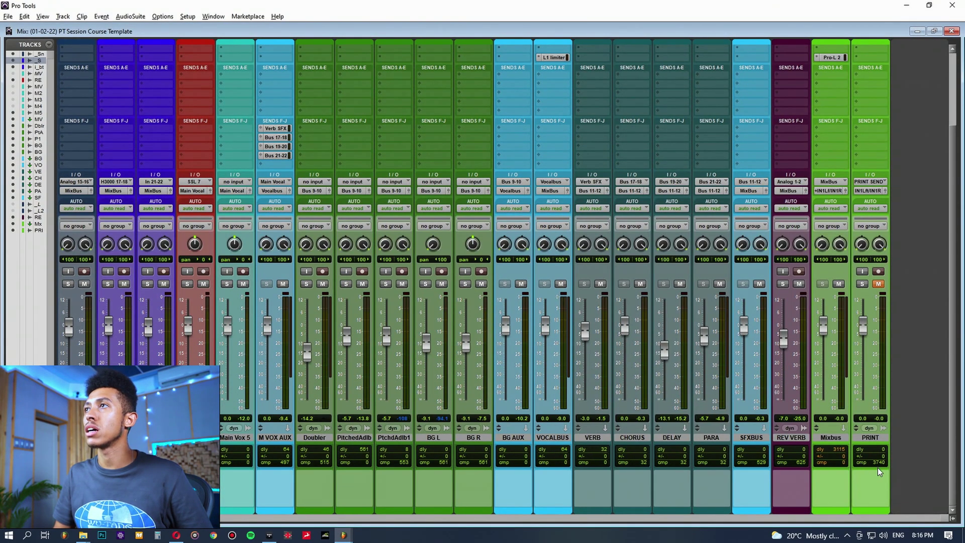
right_click(846, 57)
Step: Make the Mixbus Pro-L 2 and the VhllSpcMd and VhllVngVr inserts inactive
left_click(860, 71)
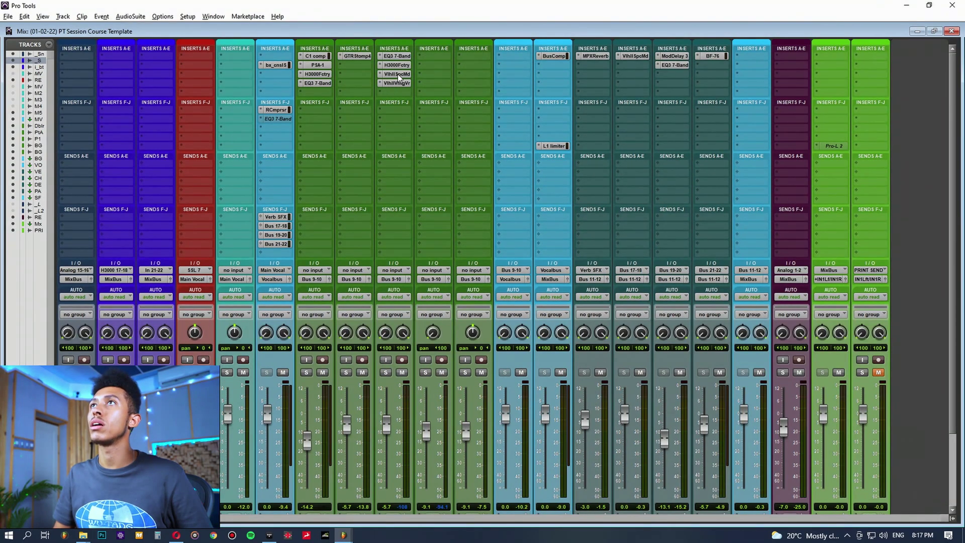
right_click(397, 74)
left_click(422, 97)
scroll(368, 490, "down", 4)
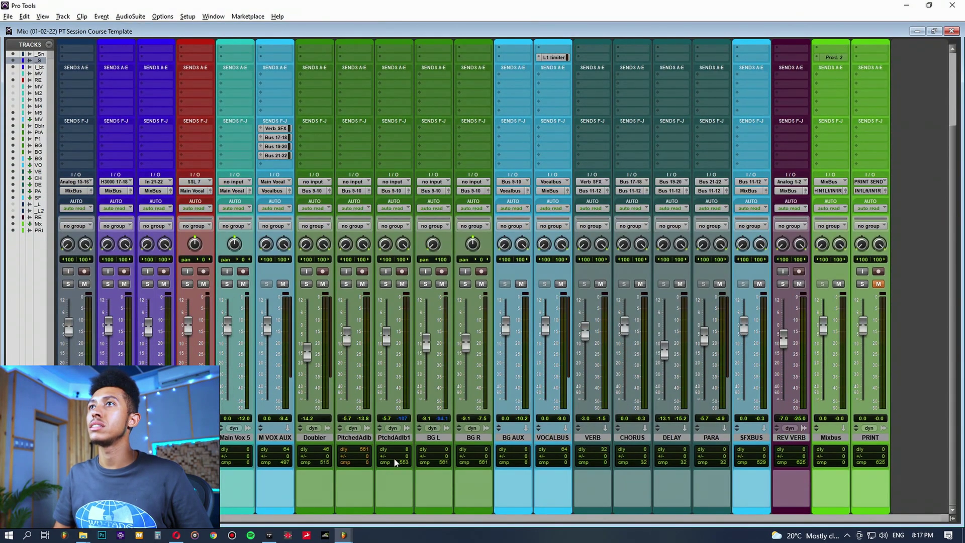
scroll(393, 458, "up", 4)
right_click(393, 82)
left_click(415, 96)
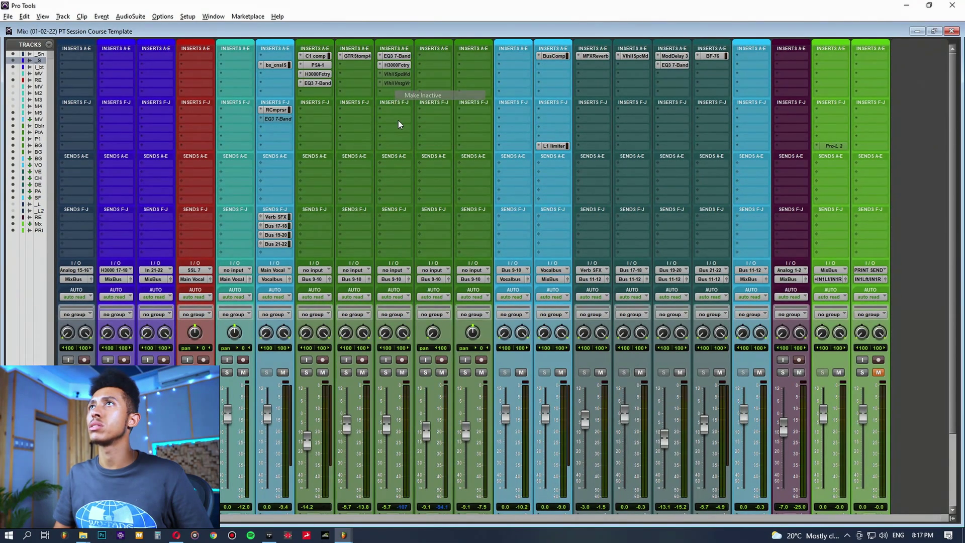
scroll(457, 455, "down", 4)
scroll(395, 454, "up", 4)
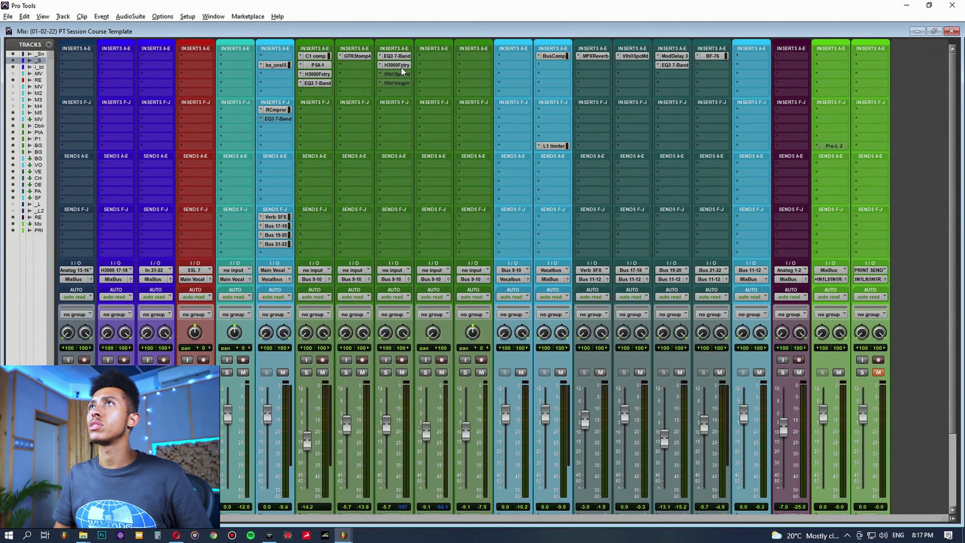
Step: Make the H3000Fctry and GTRStmp4 guitar stomp plug-ins inactive, checking the PtchdAdlb1 and M VOX AUX tracks
right_click(399, 62)
left_click(422, 74)
scroll(414, 74, "down", 4)
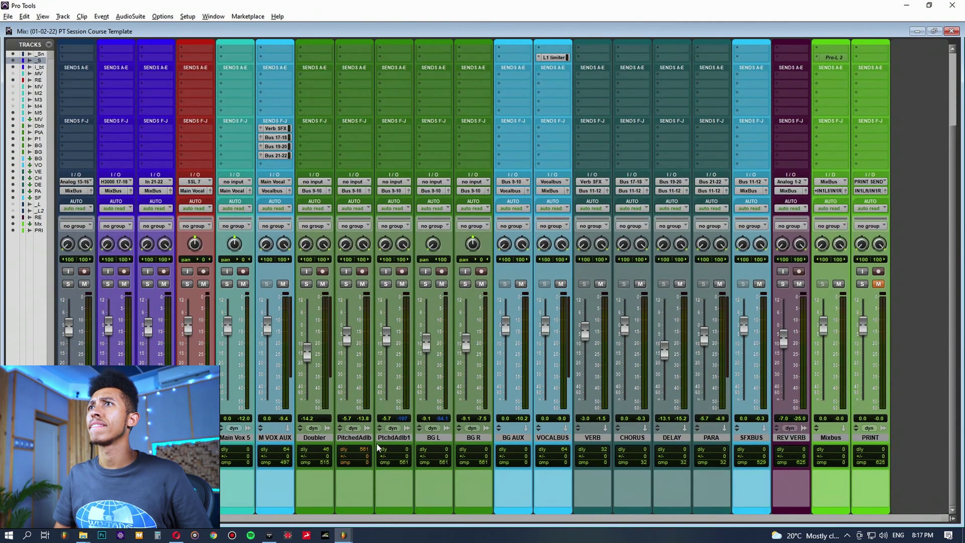
left_click(403, 438)
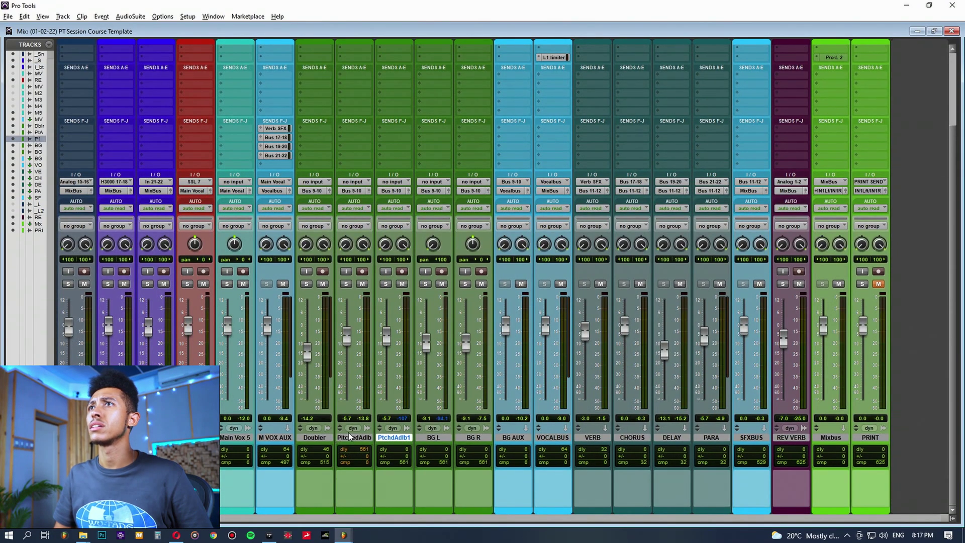
scroll(349, 432, "up", 4)
right_click(358, 57)
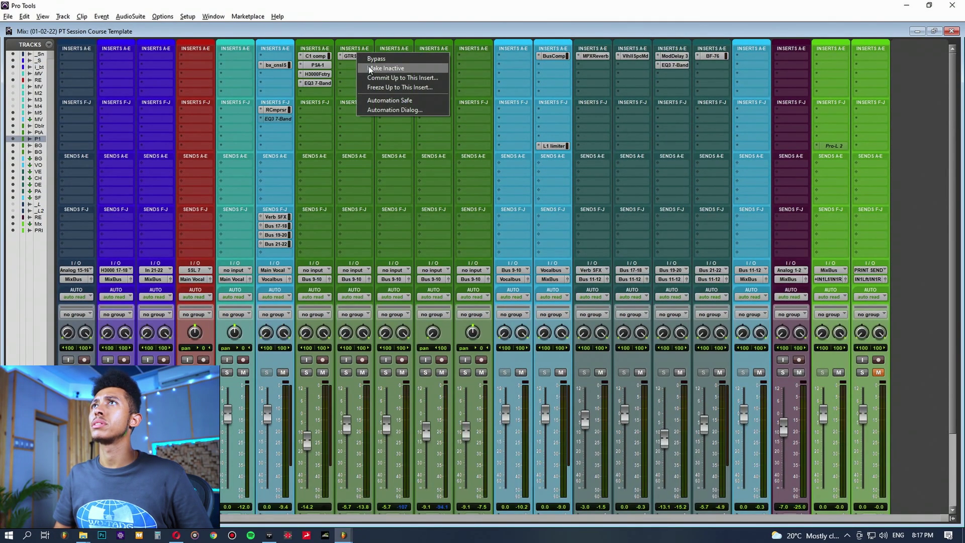
left_click(360, 91)
scroll(361, 91, "down", 4)
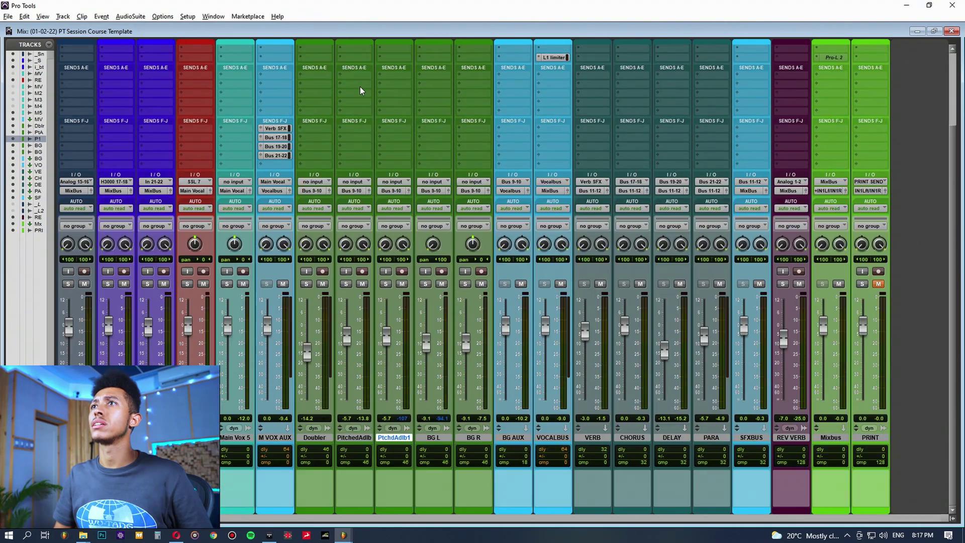
left_click(274, 439)
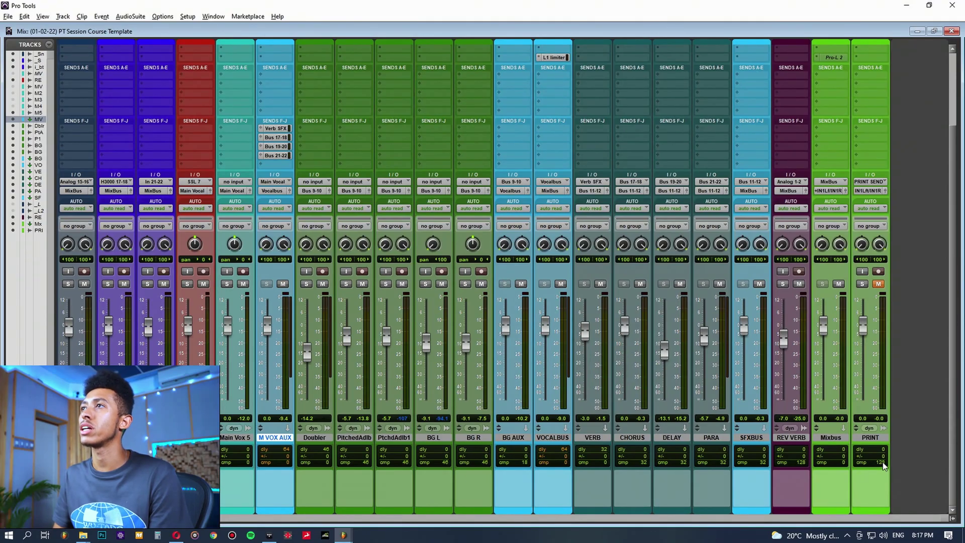
scroll(895, 423, "up", 3)
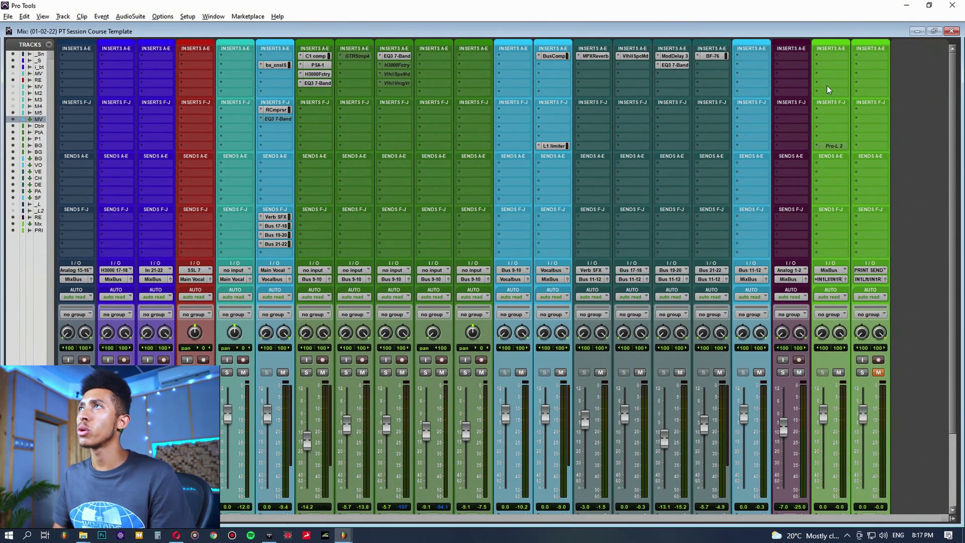
left_click(831, 138)
Step: Add a Waves L1 ahead of Pro-L 2 on Mixbus with threshold -0.3 and out ceiling -0.6
mouse_move(865, 173)
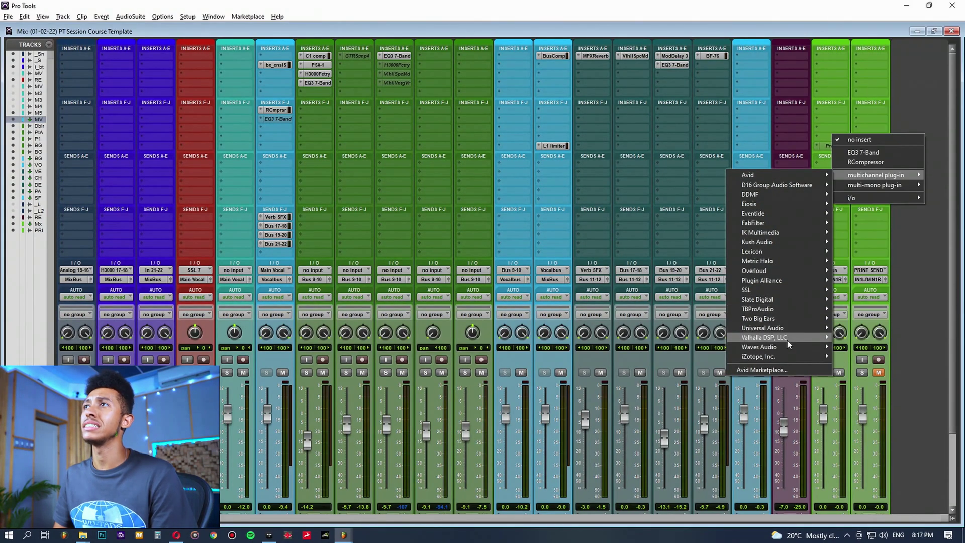
mouse_move(787, 346)
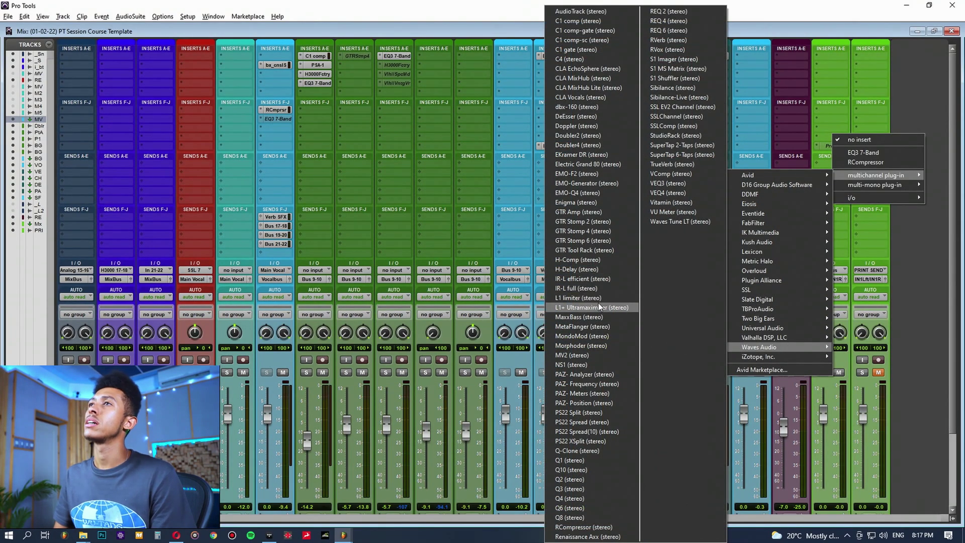
left_click(598, 298)
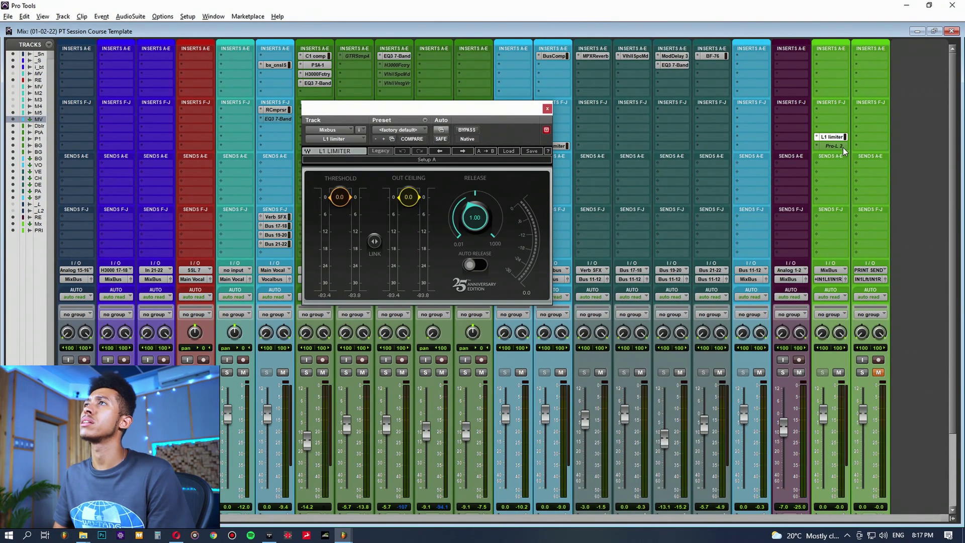
left_click_drag(338, 211, 337, 215)
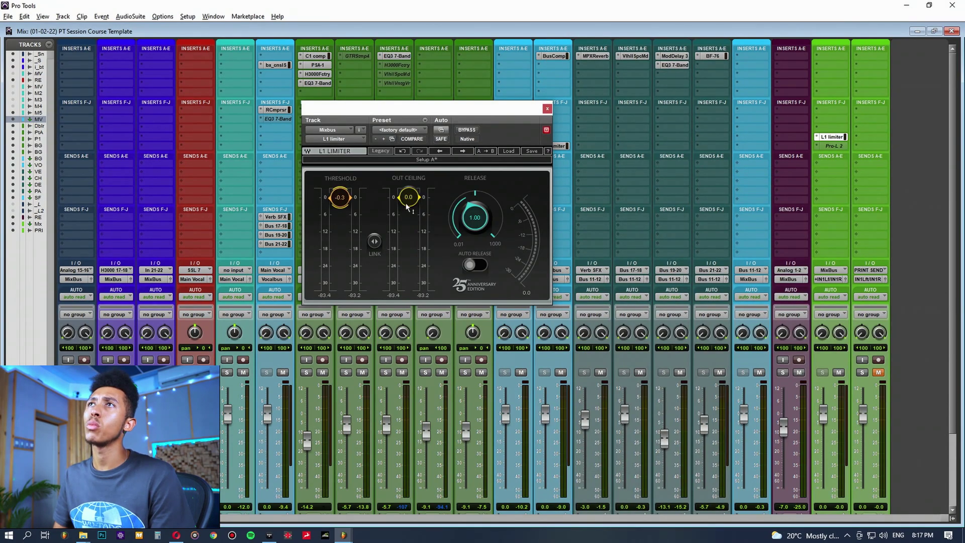
left_click_drag(407, 205, 406, 213)
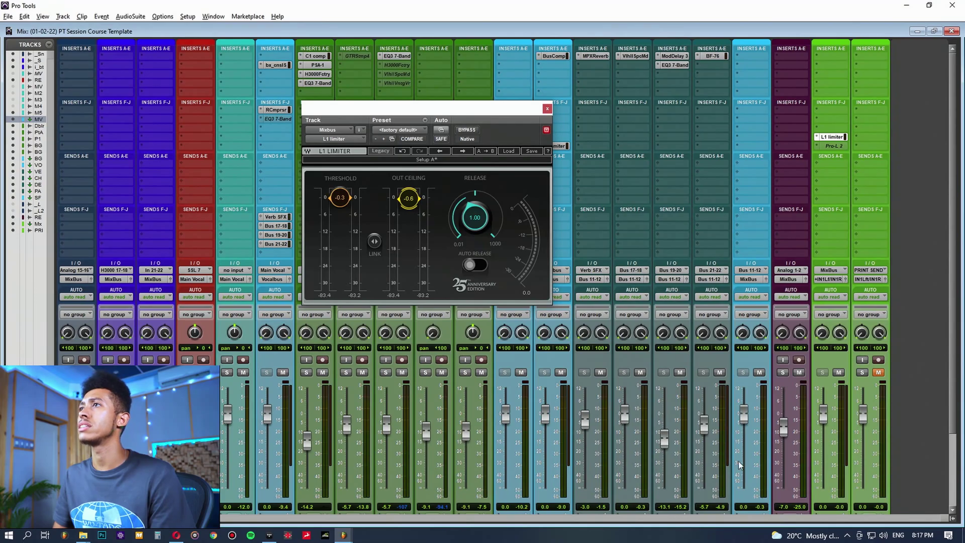
scroll(954, 445, "down", 3)
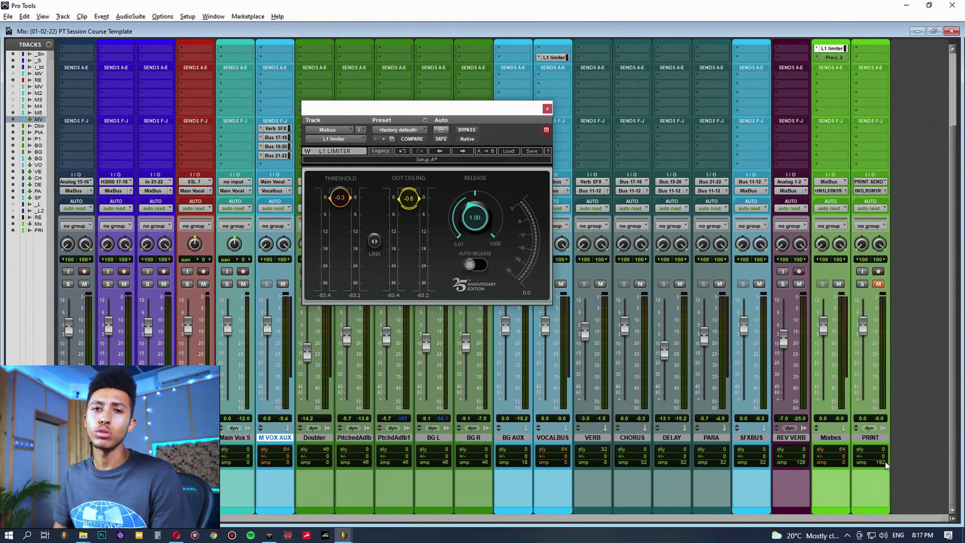
left_click(547, 109)
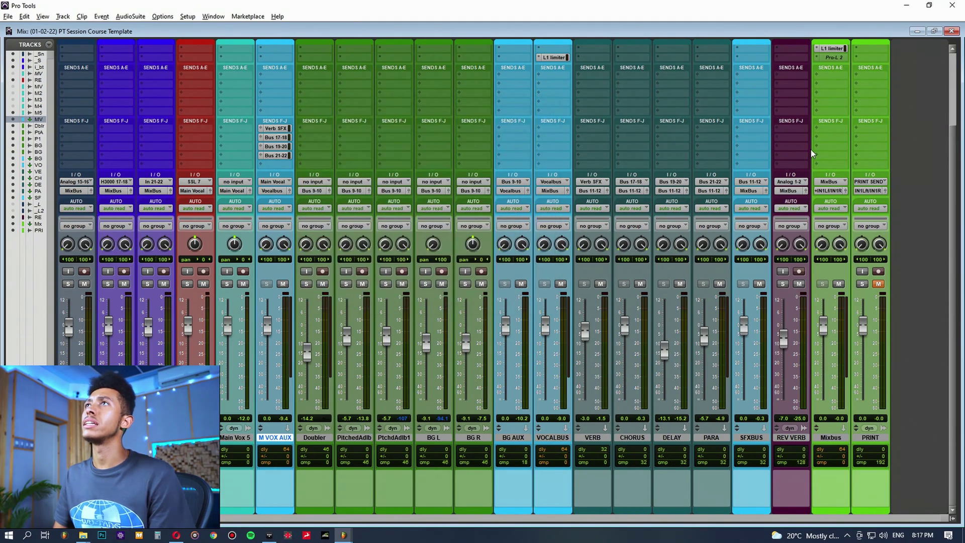
scroll(811, 153, "up", 3)
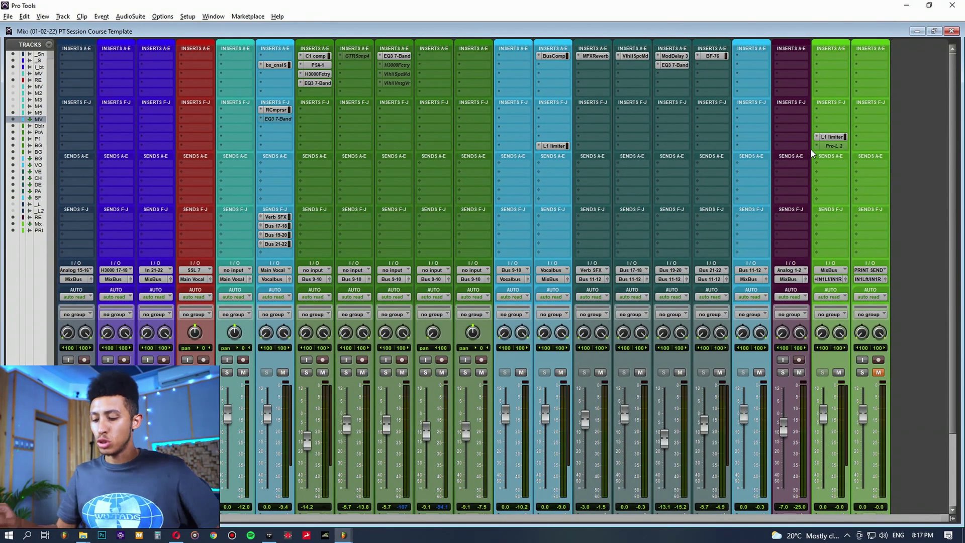
Step: Show the Edit window with the Beat and vocal clips and put the insertion point back at bar 1
key("ctrl+equal")
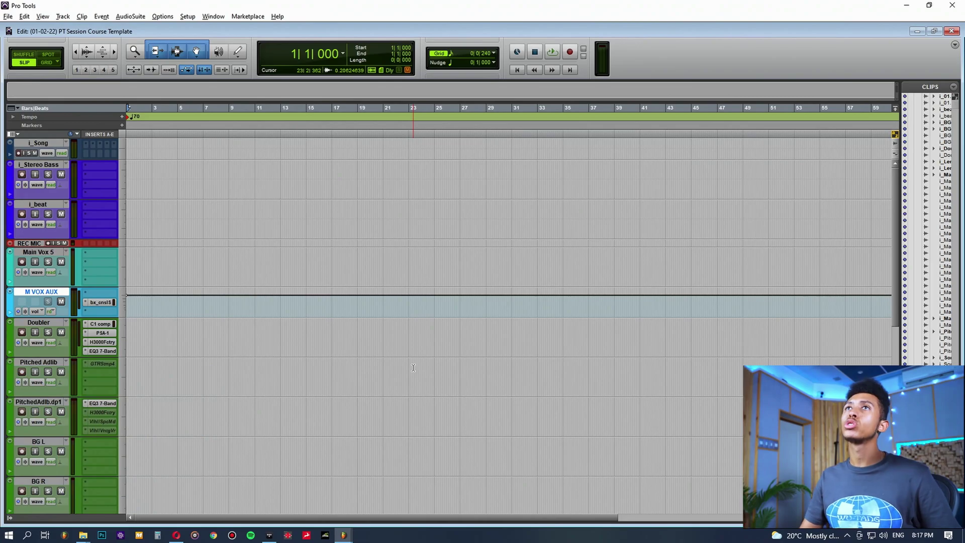
left_click(131, 178)
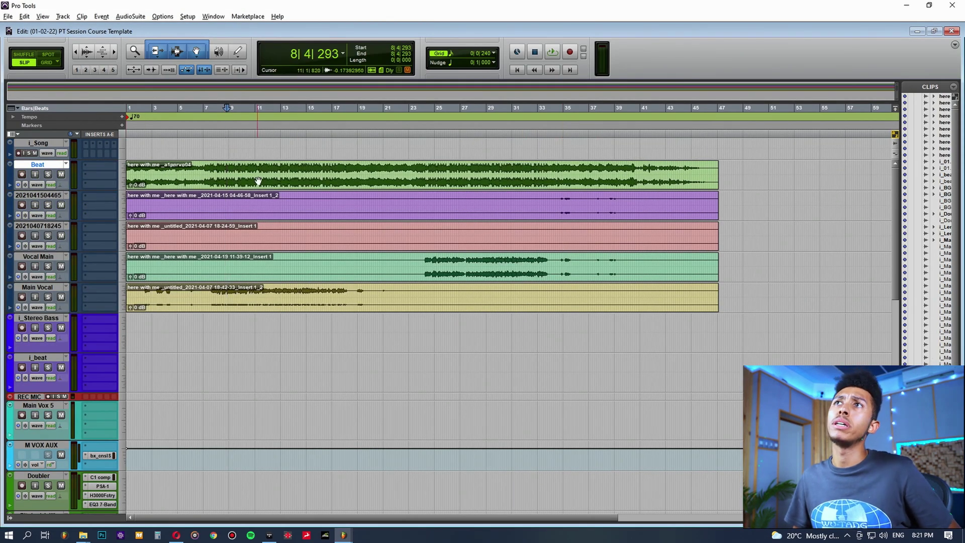
Step: Trim Vocal Main to start at bar 23 and Main Vocal to end at bar 20, then move Main Vocal's clip onto Vocal Main
left_click(201, 307)
left_click(418, 262)
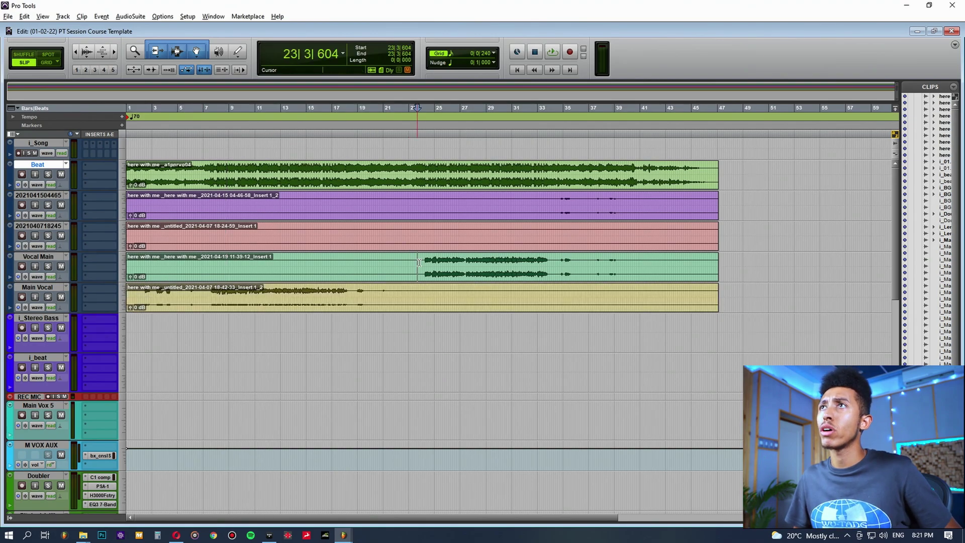
key("a")
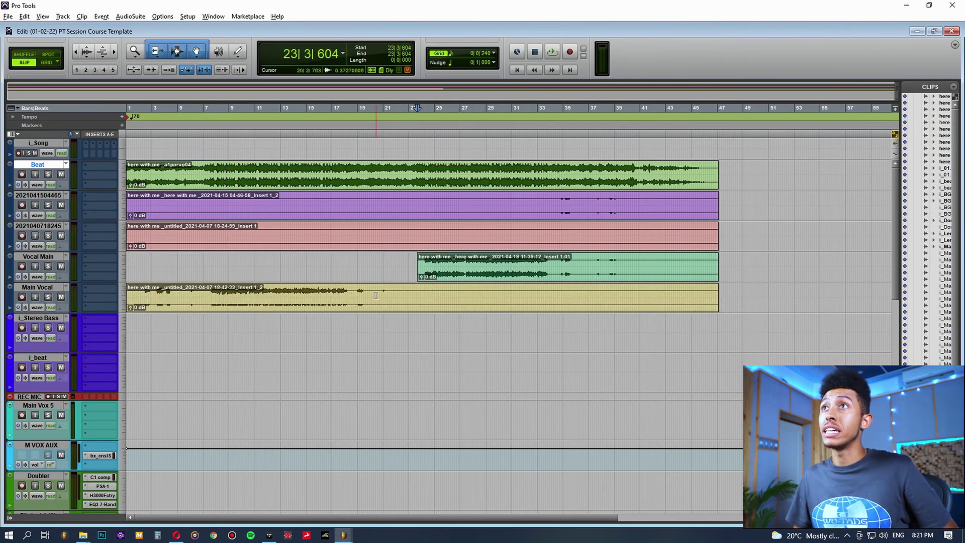
left_click(372, 292)
key("s")
left_click(279, 305)
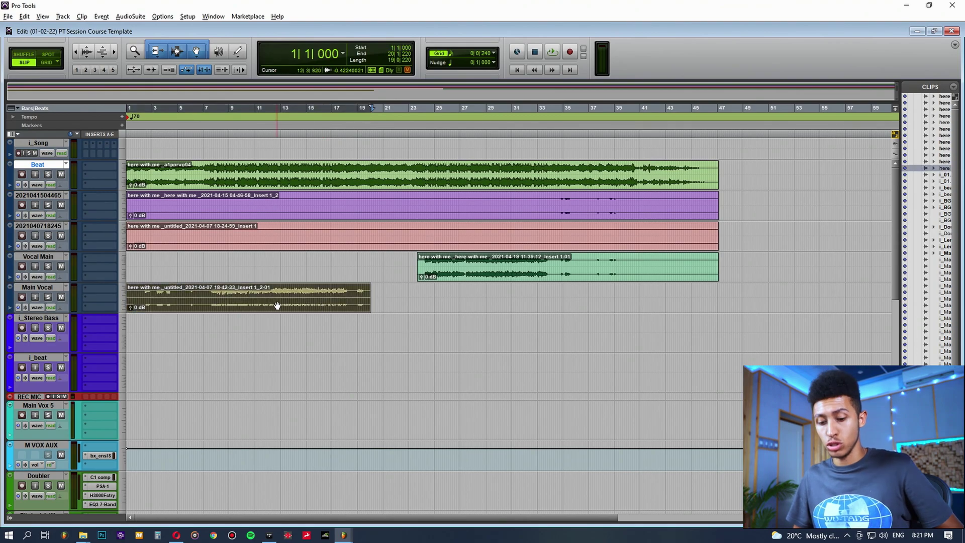
left_click_drag(262, 309, 263, 278)
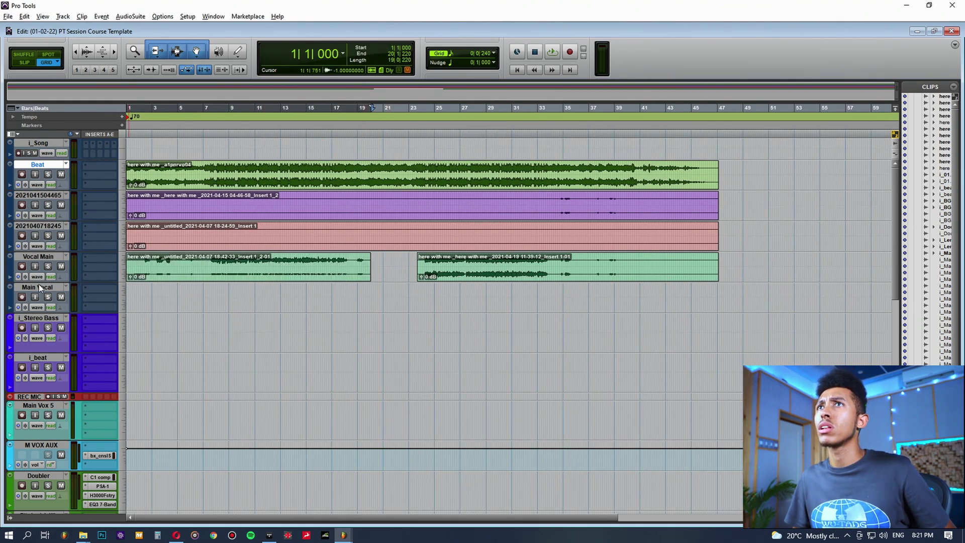
Step: Enlarge the Vocal Main track and inspect its two clips
left_click_drag(42, 280, 42, 348)
left_click(226, 331)
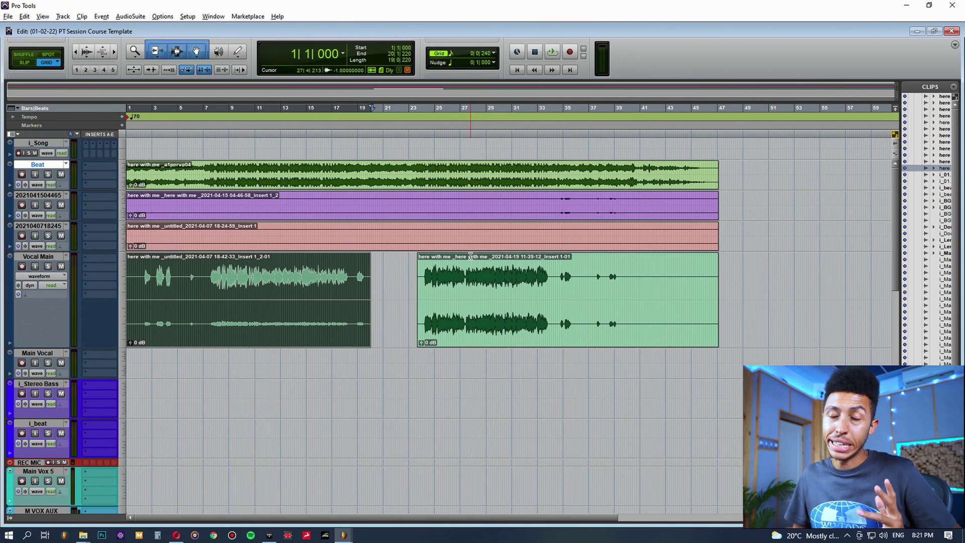
left_click(514, 320)
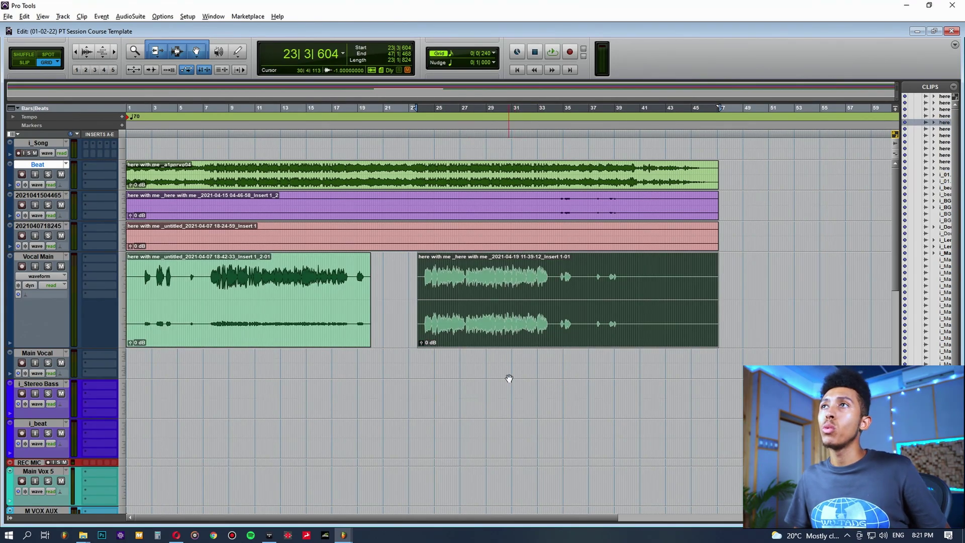
scroll(509, 378, "down", 1)
Step: Split the stereo Vocal Main track into Vocal Main.L and Vocal Main.R mono tracks
right_click(480, 307)
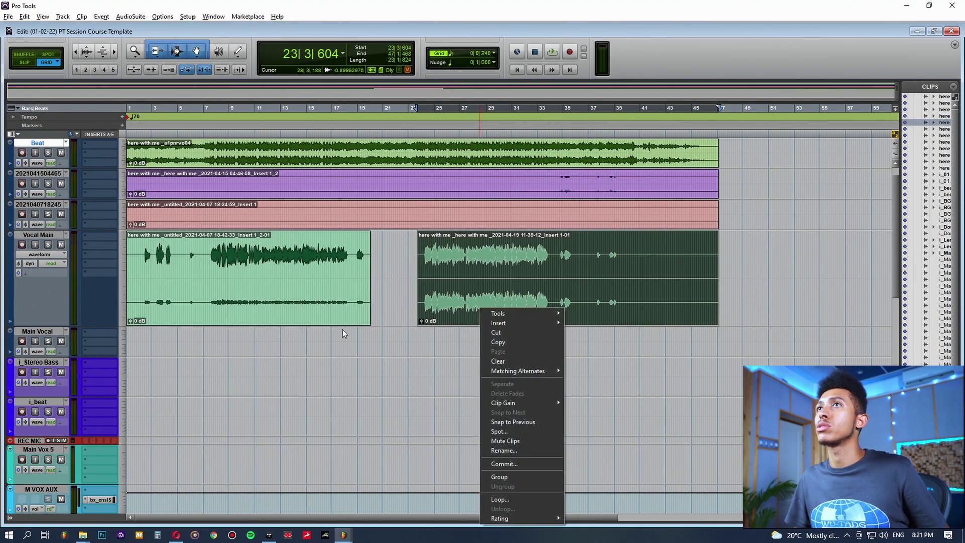
left_click(256, 299, "shift")
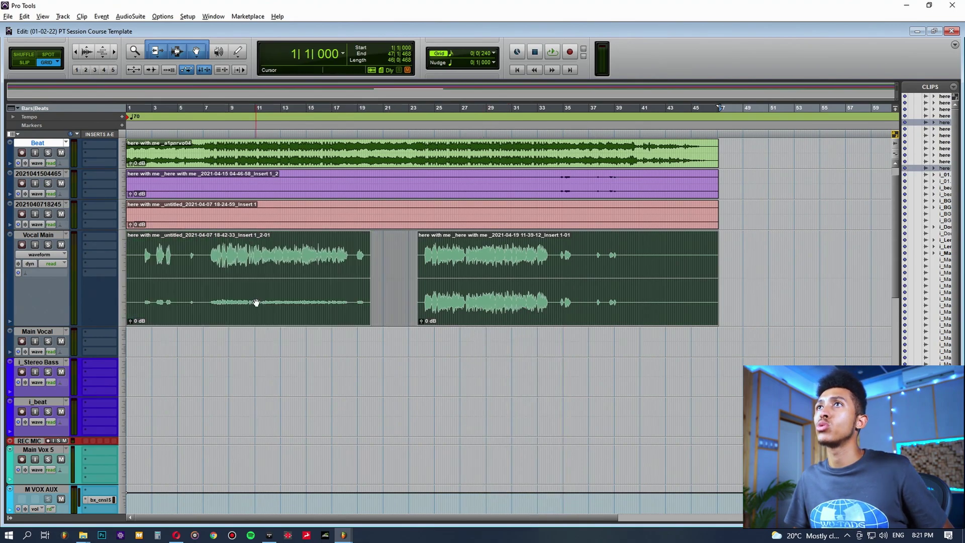
right_click(35, 236)
left_click(80, 340)
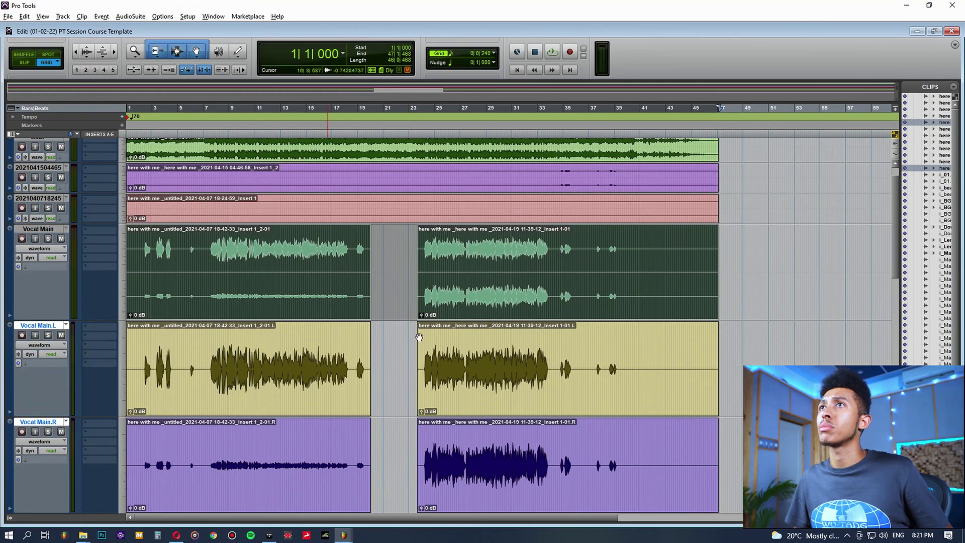
Step: Delete the original stereo Vocal Main track, confirming despite its clips
scroll(425, 339, "down", 1)
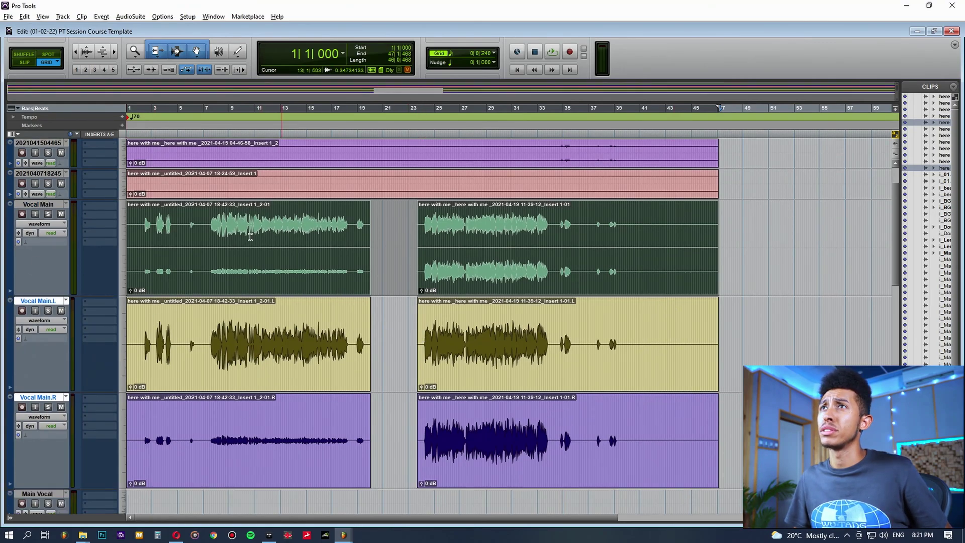
left_click(34, 207)
right_click(34, 207)
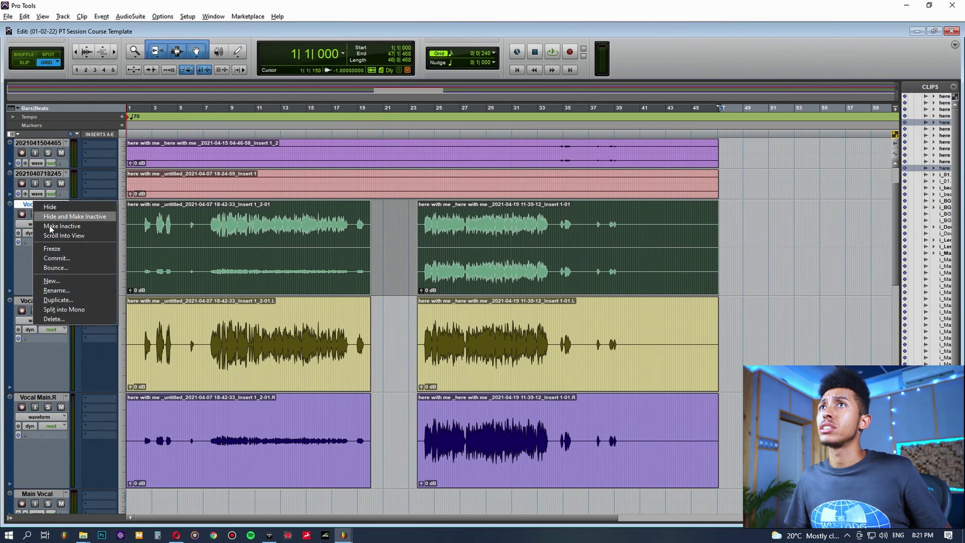
left_click(56, 322)
left_click(558, 219)
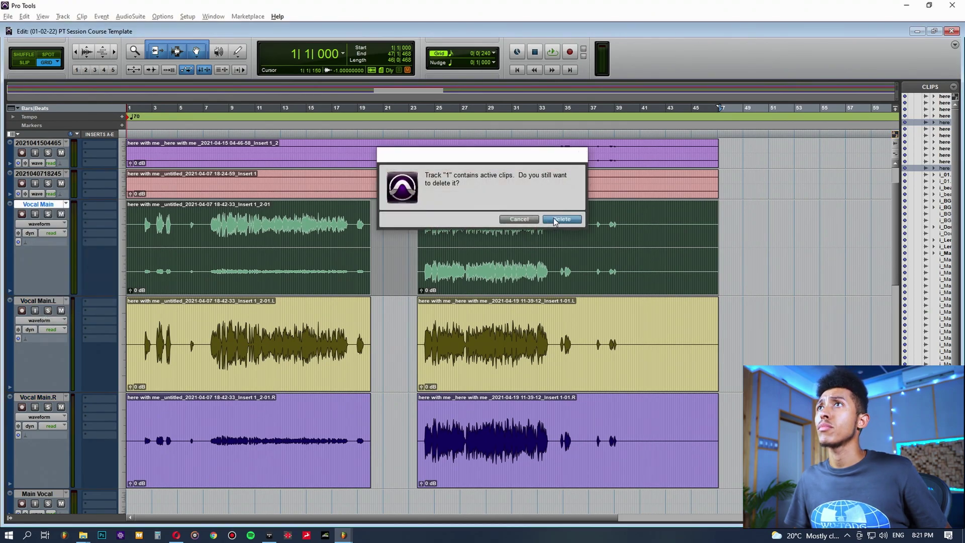
Step: Remove the second clip from Vocal Main.R, keeping only its first clip
left_click(447, 284)
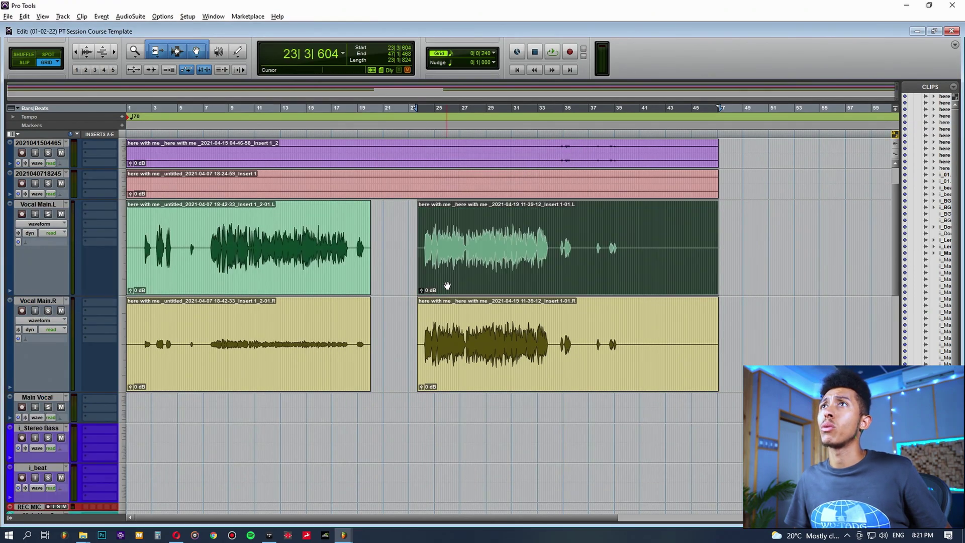
left_click(253, 273)
left_click(504, 330)
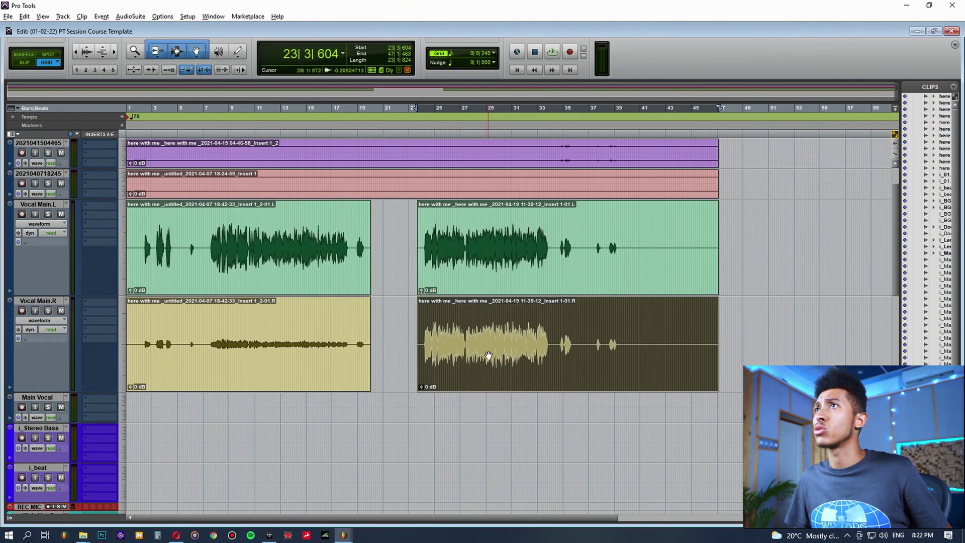
key("Delete")
left_click(283, 354)
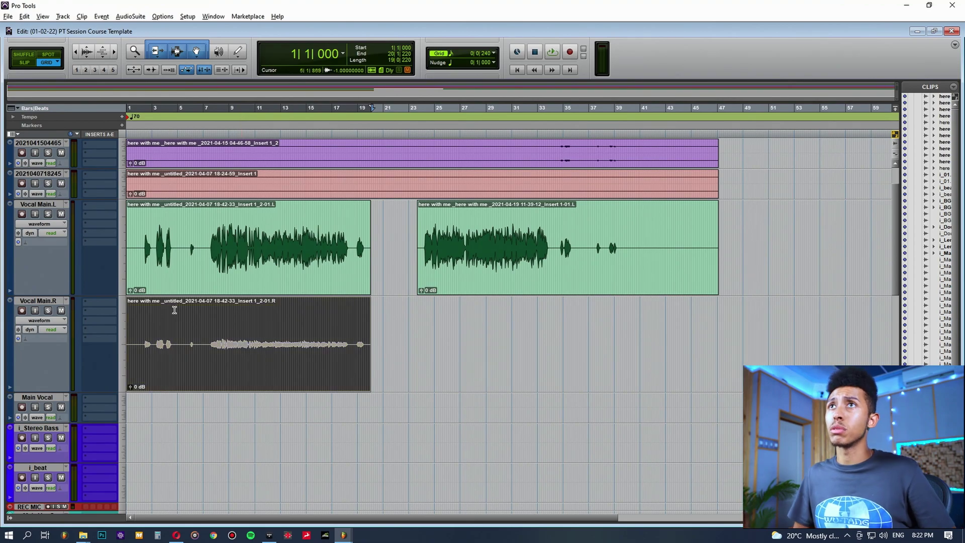
Step: Move Vocal Main.R above Vocal Main.L and reduce both track heights
left_click(39, 302)
left_click_drag(39, 301, 52, 207)
left_click_drag(54, 295, 52, 257)
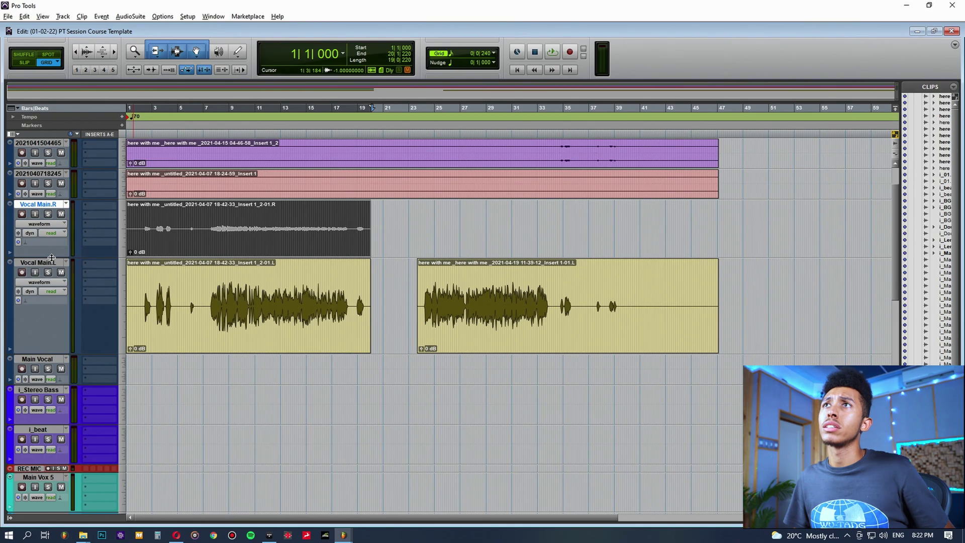
left_click_drag(41, 352, 40, 298)
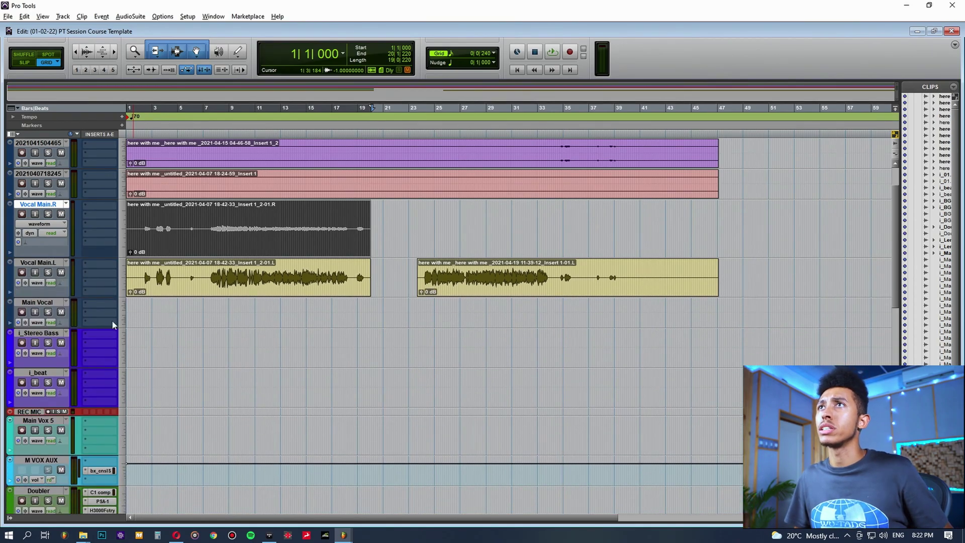
left_click(215, 303)
Step: In the Mix window, centre the pan on Vocal Main.L and Vocal Main.R and play to listen
key("ctrl+equal")
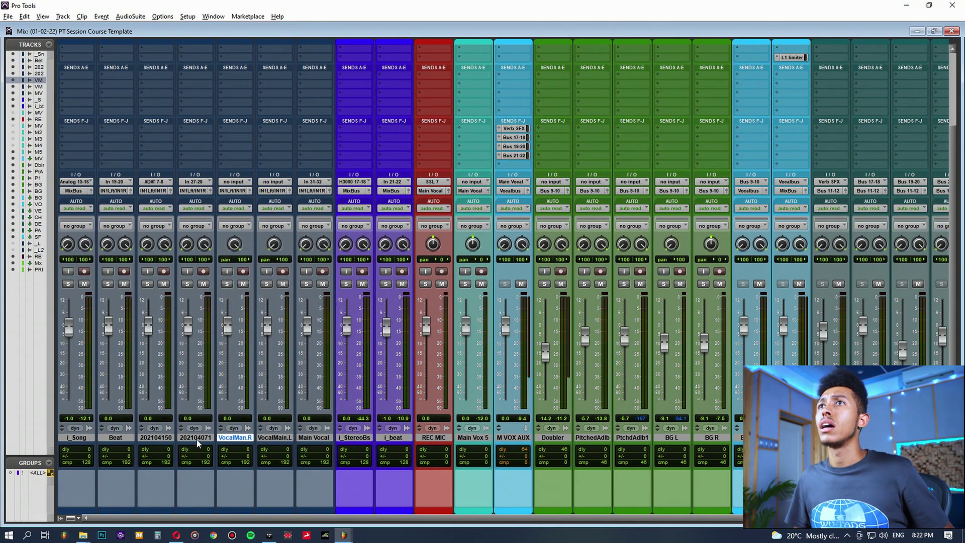
left_click(274, 438)
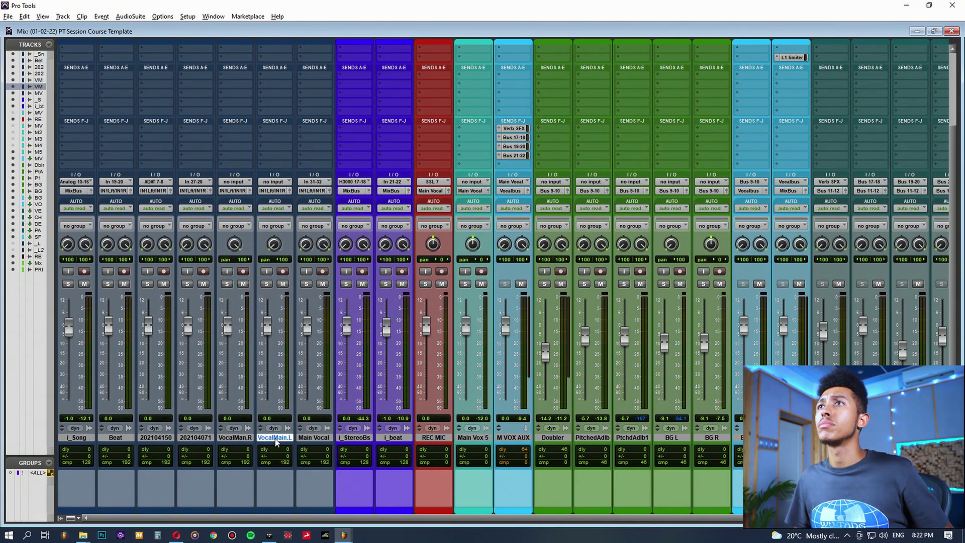
left_click(276, 246, "alt")
left_click(234, 244, "alt")
key("space")
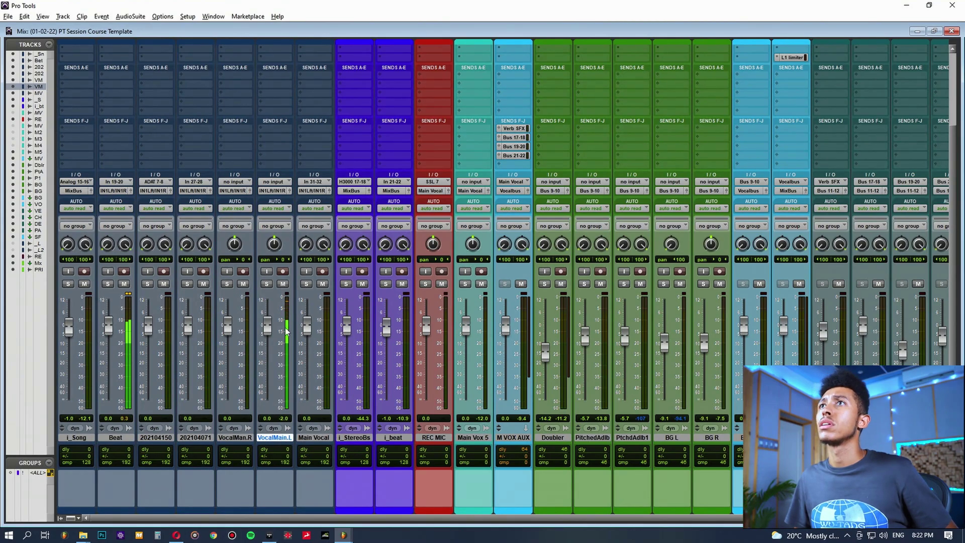
Step: Return to the Edit window and play the session from bar 25
key("ctrl+equal")
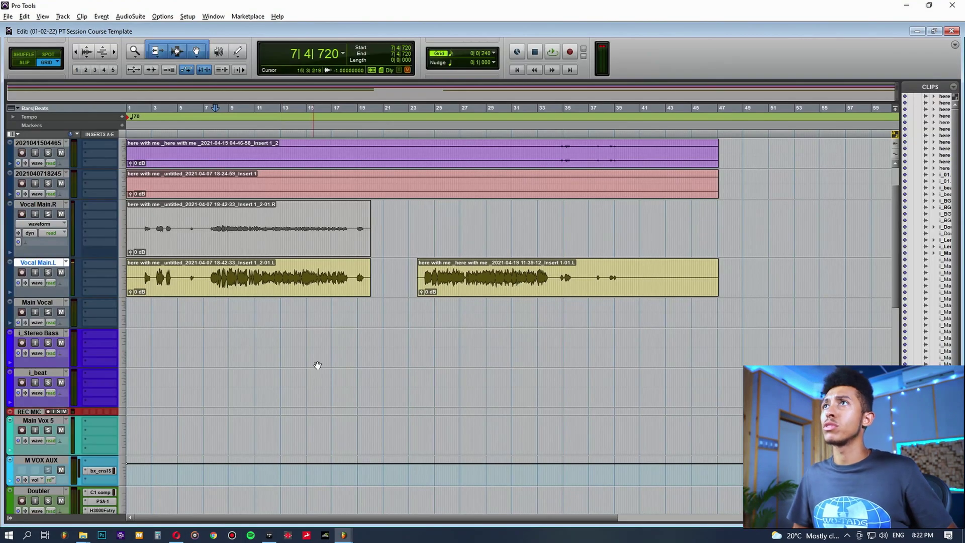
left_click(435, 236)
key("space")
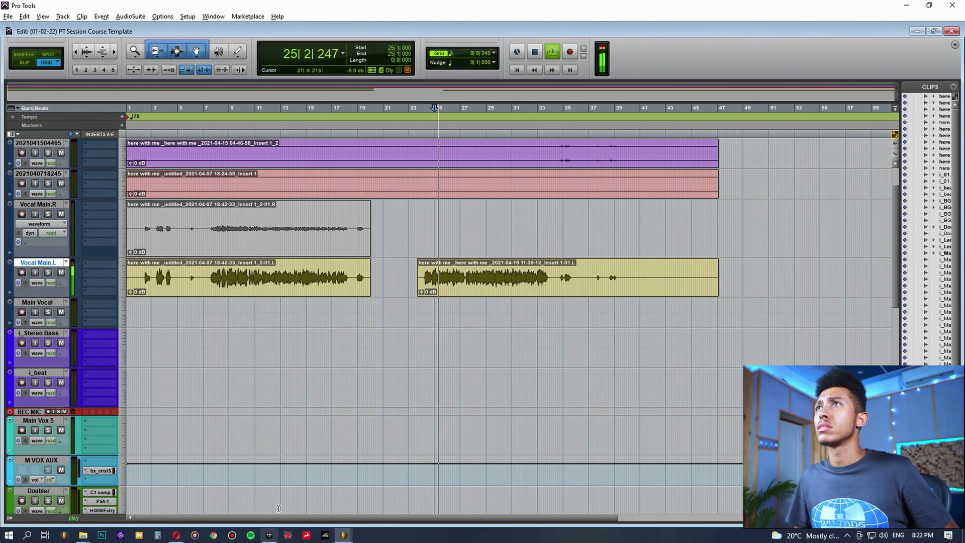
key("space")
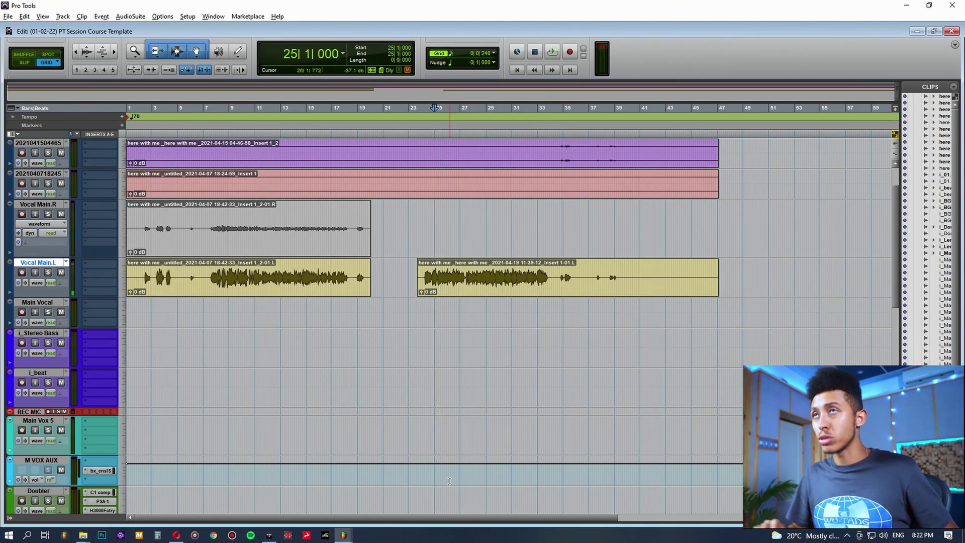
Step: Drag both Vocal Main.L clips onto the Main Vox 5 track and play from bar 9 to check
scroll(323, 360, "down", 1)
left_click(180, 265)
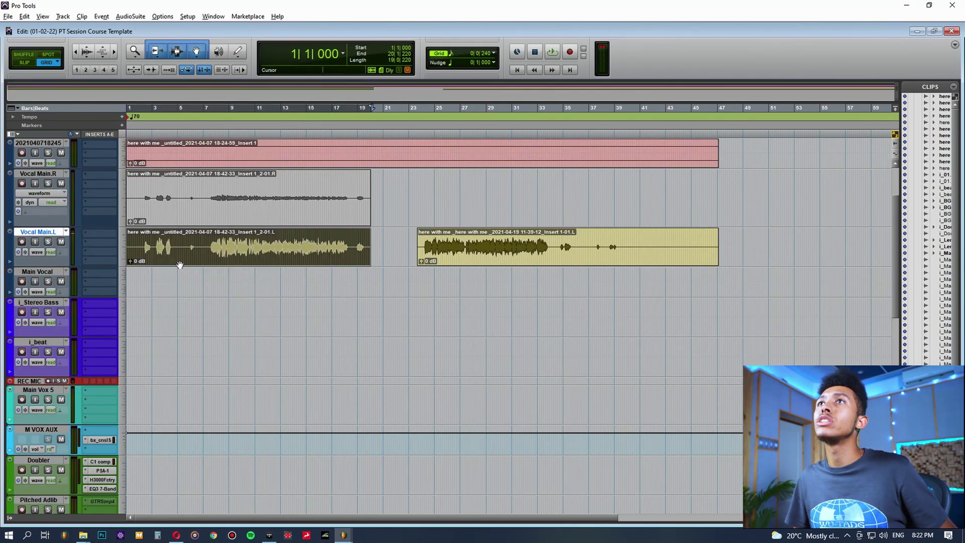
left_click(535, 256, "shift")
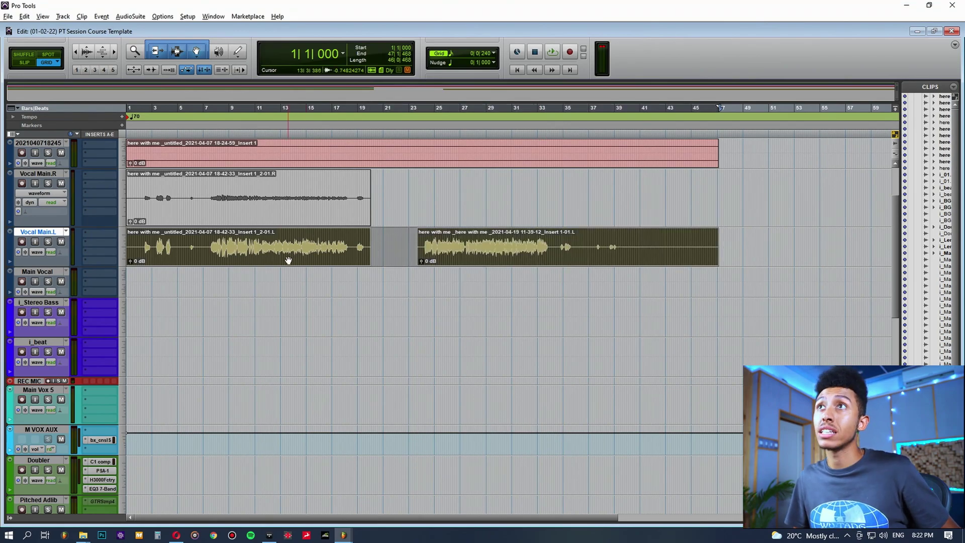
left_click_drag(263, 263, 248, 410)
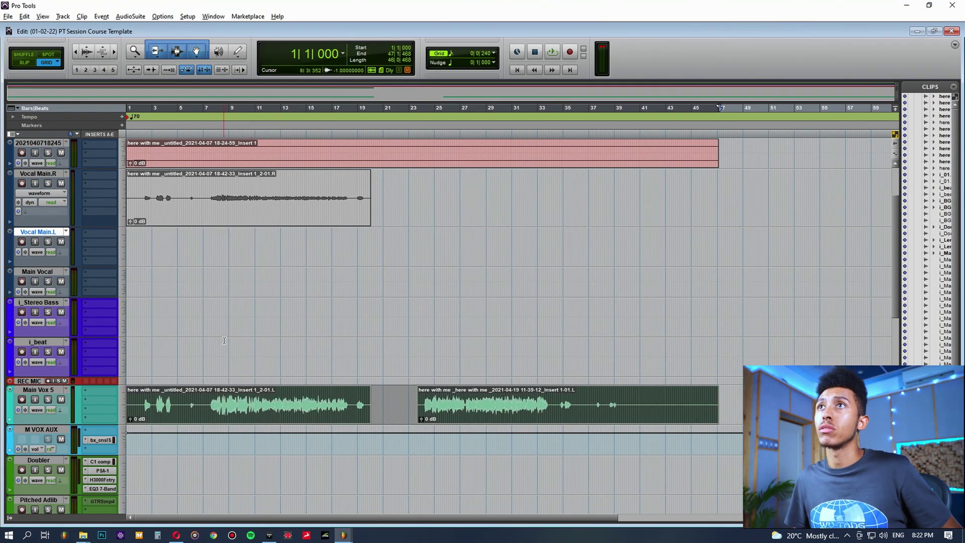
left_click(234, 370)
key("space")
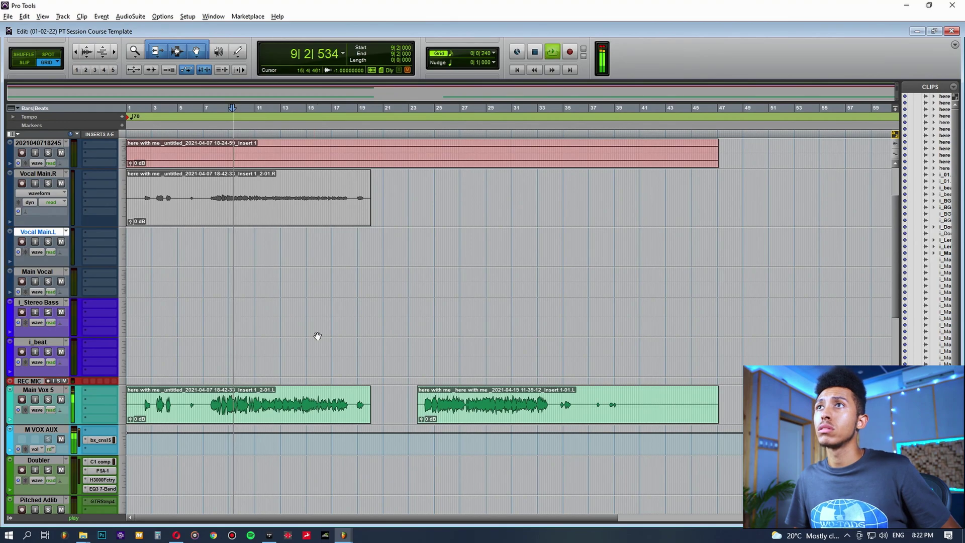
key("space")
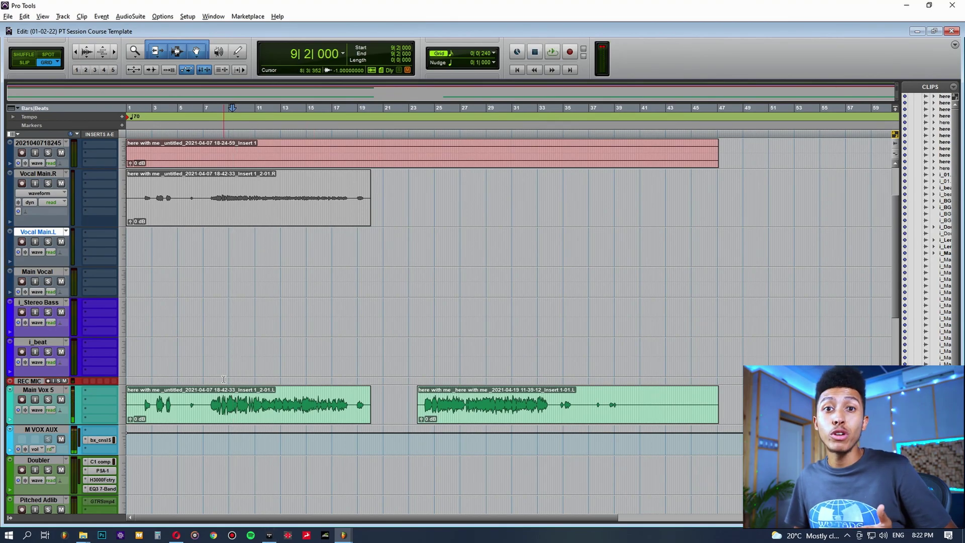
scroll(224, 352, "up", 3)
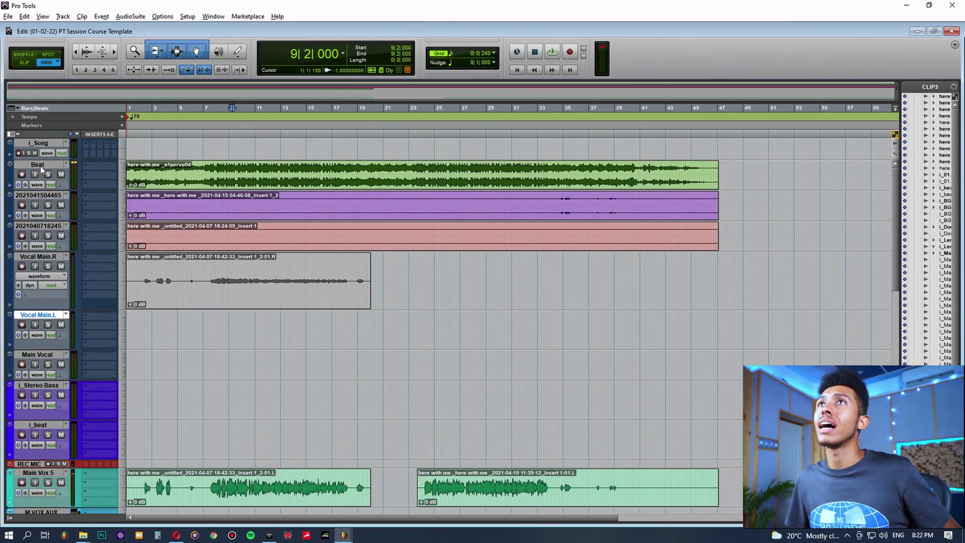
left_click(235, 189)
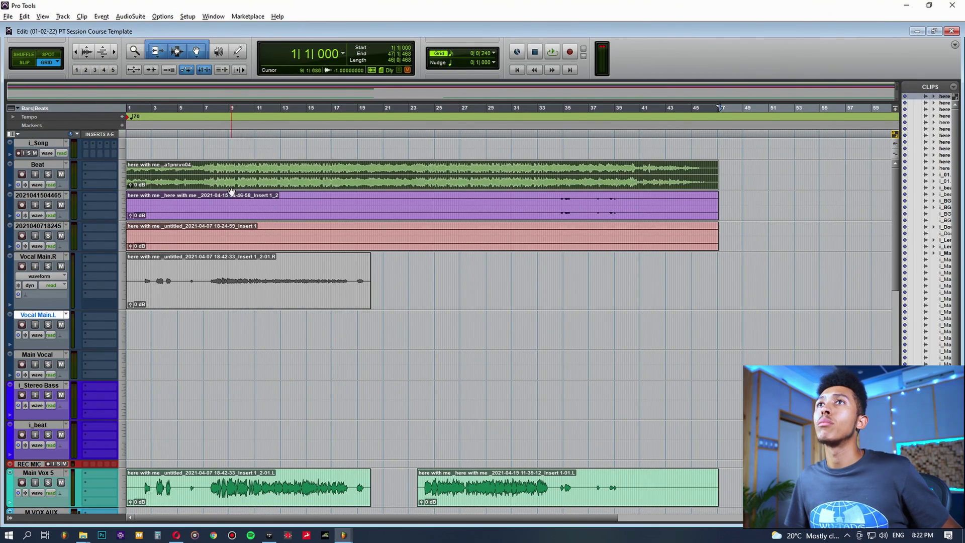
left_click_drag(231, 191, 217, 428)
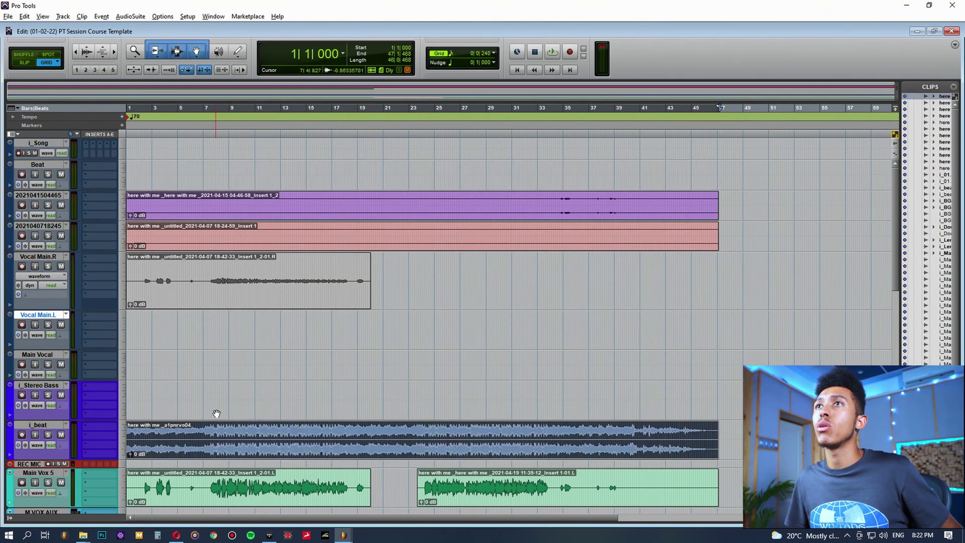
left_click(225, 388)
key("space")
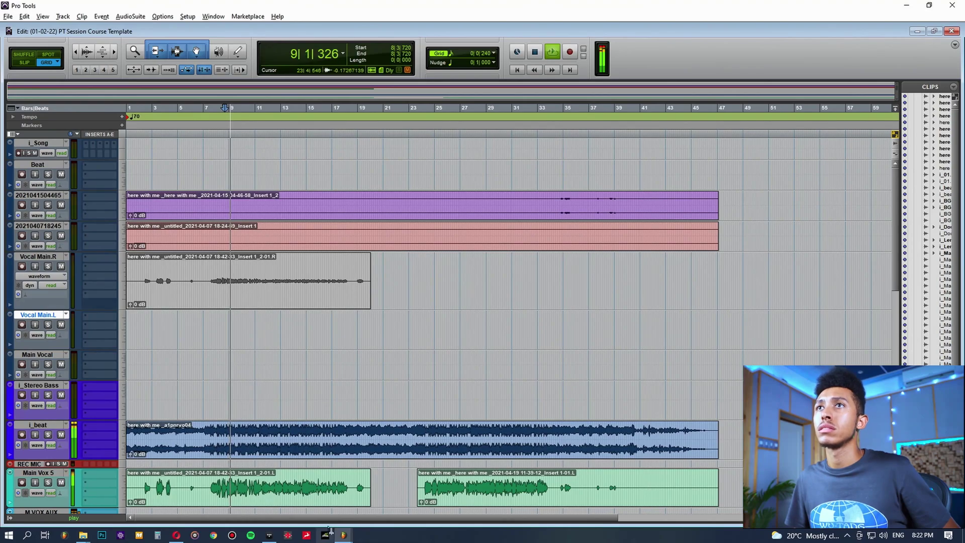
scroll(460, 420, "down", 2)
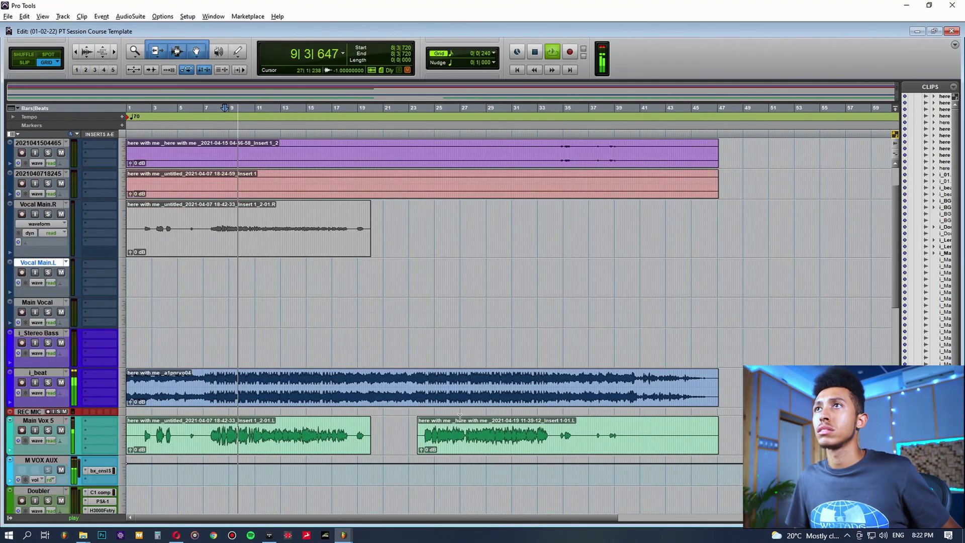
key("space")
left_click(304, 401)
scroll(377, 291, "up", 2)
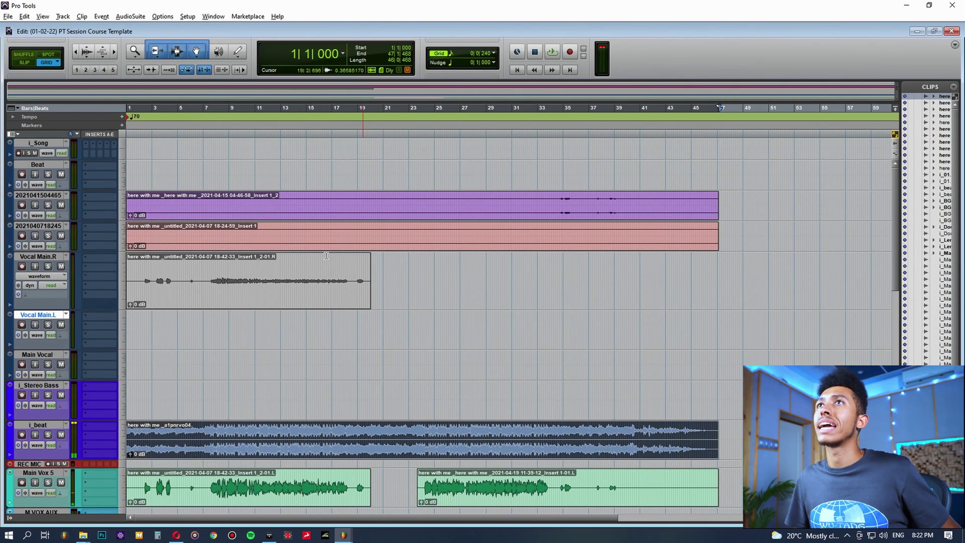
left_click(271, 216)
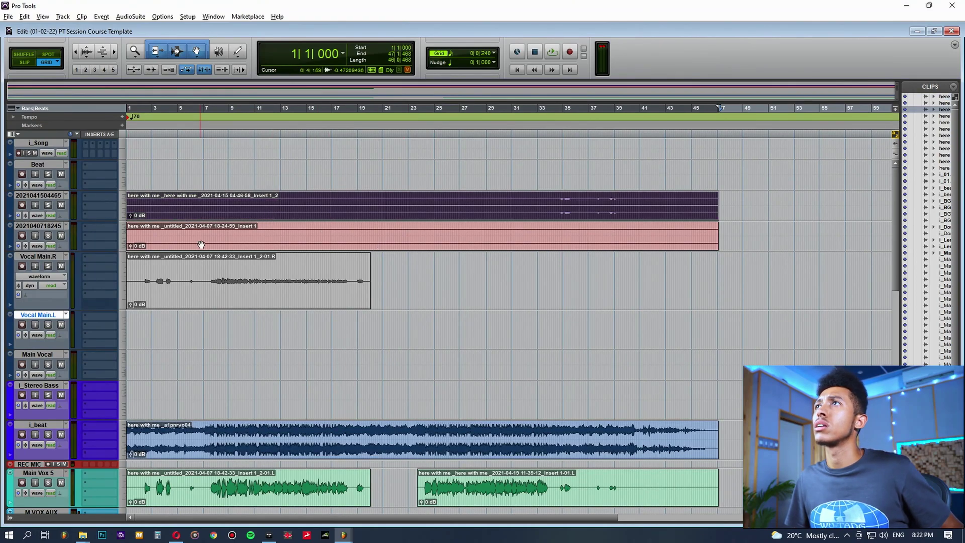
left_click(63, 217)
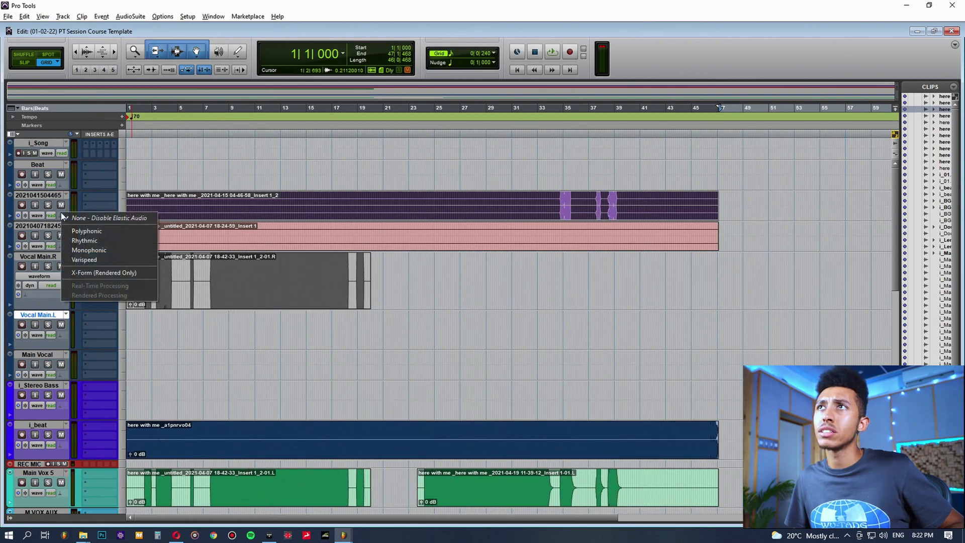
left_click(328, 234)
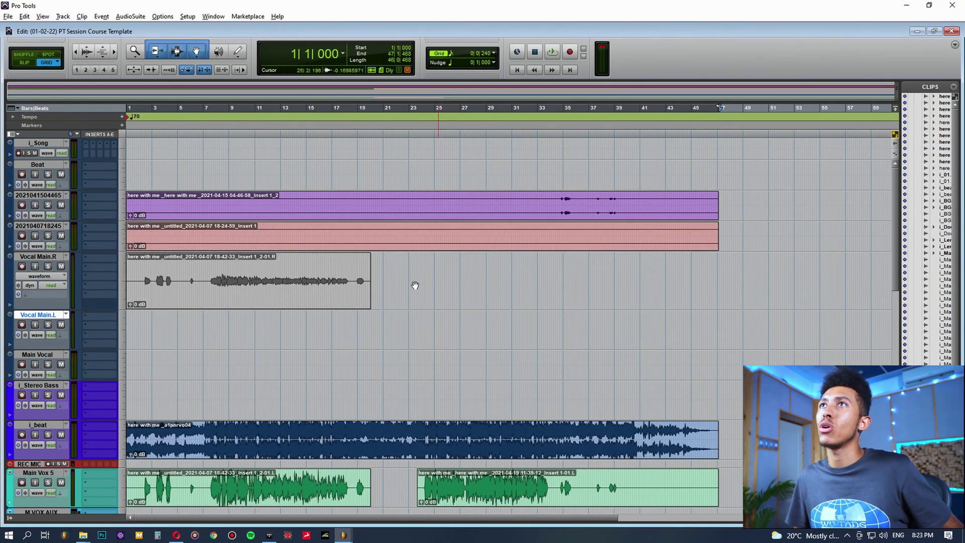
right_click(42, 224)
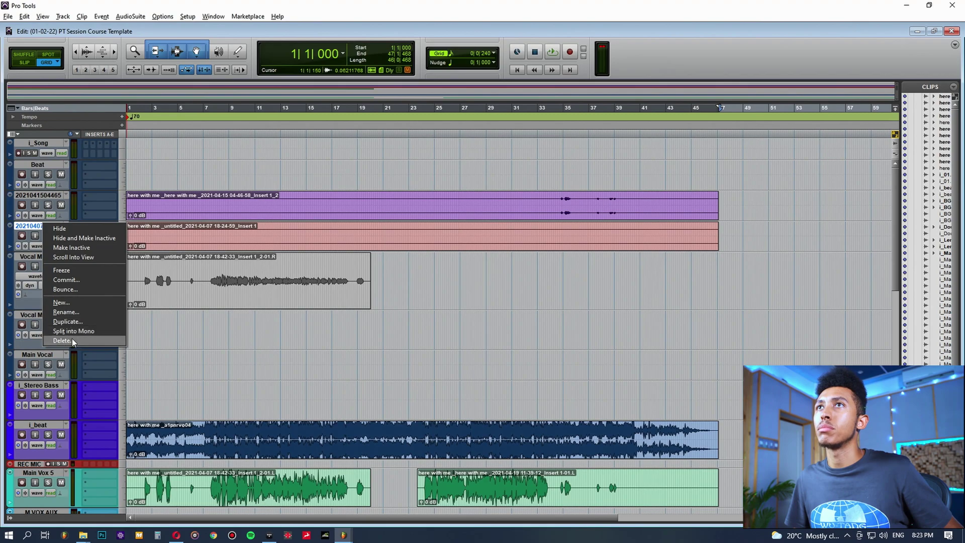
left_click(65, 338)
left_click(559, 221)
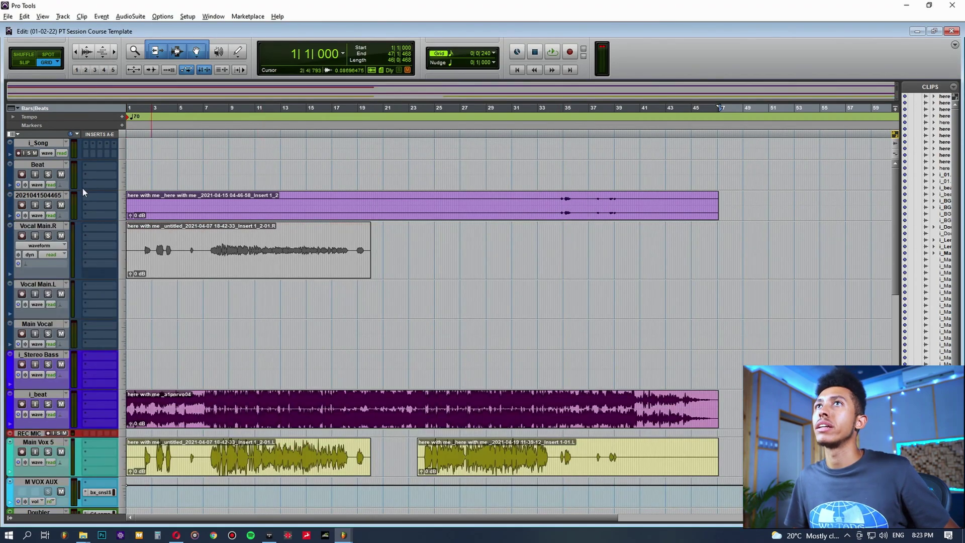
left_click(31, 199)
left_click(561, 193)
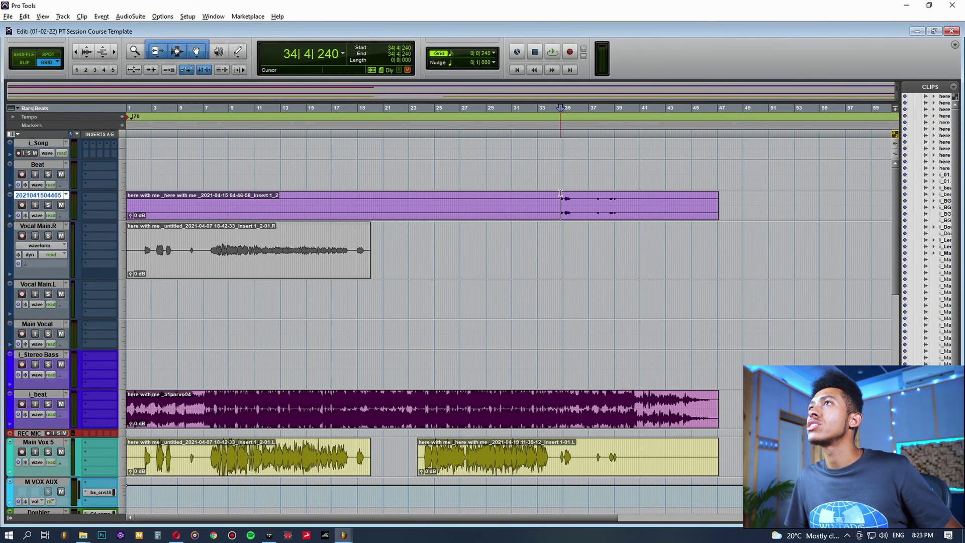
left_click(48, 205)
key("space")
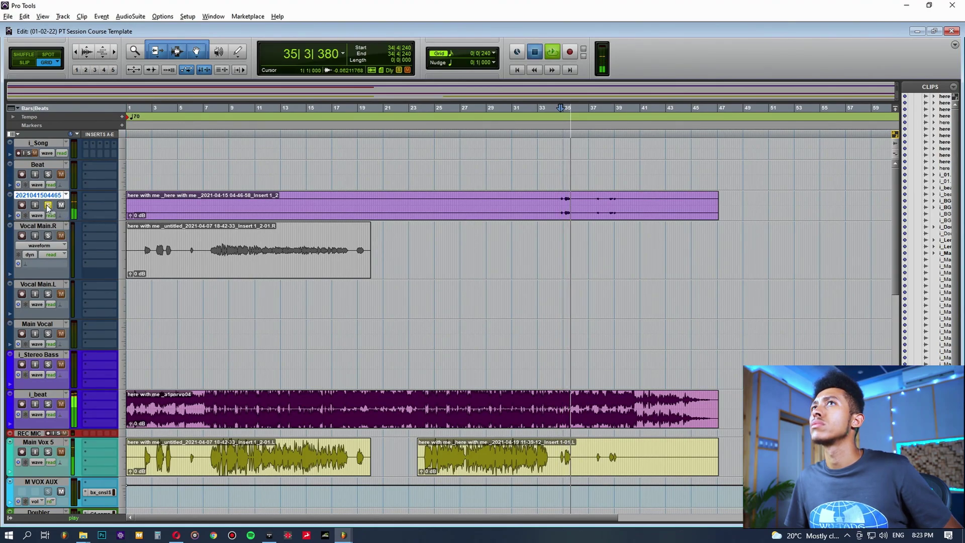
key("space")
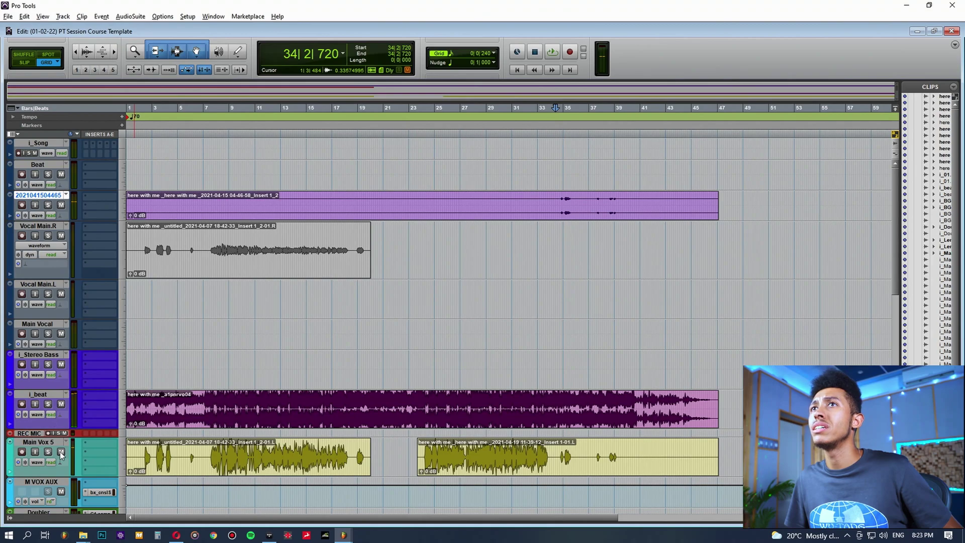
left_click(48, 451)
key("space")
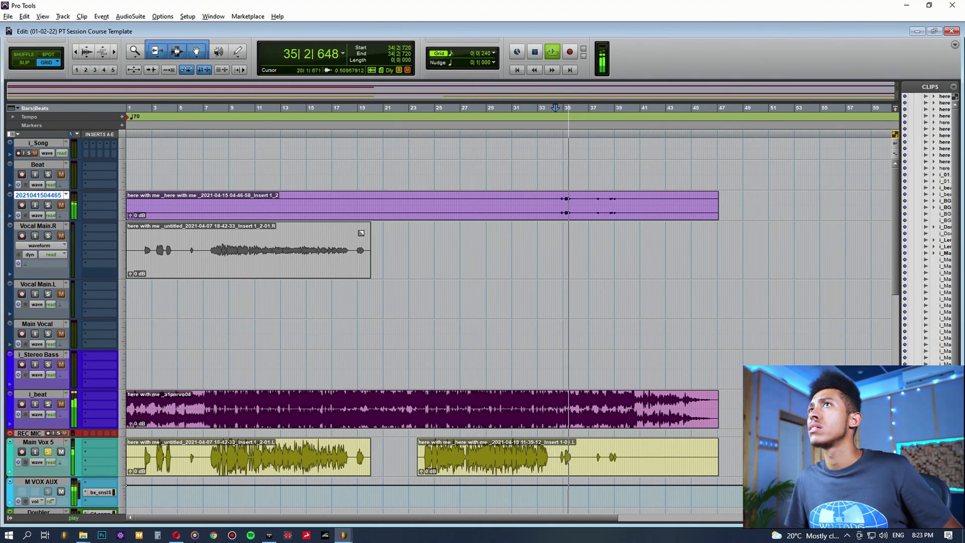
key("space")
right_click(48, 197)
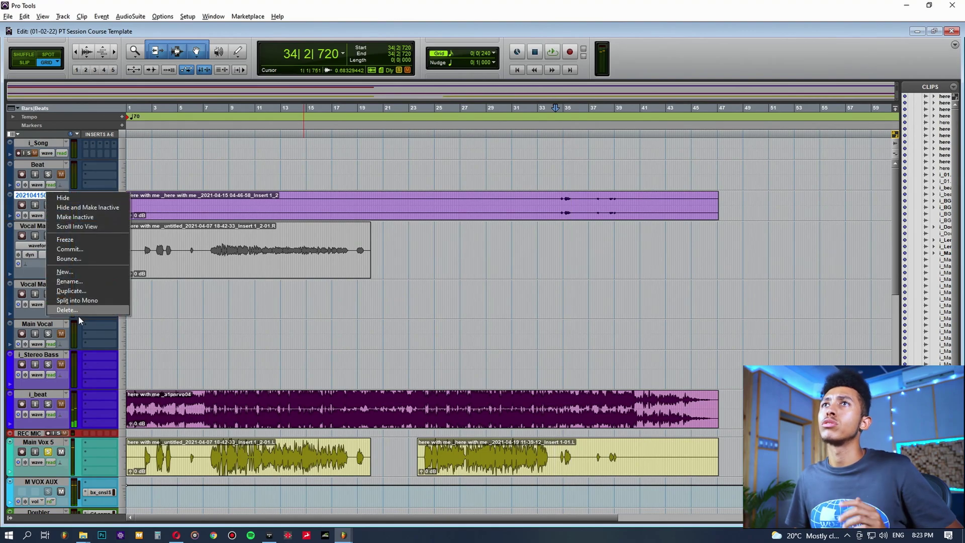
left_click(75, 310)
left_click(565, 220)
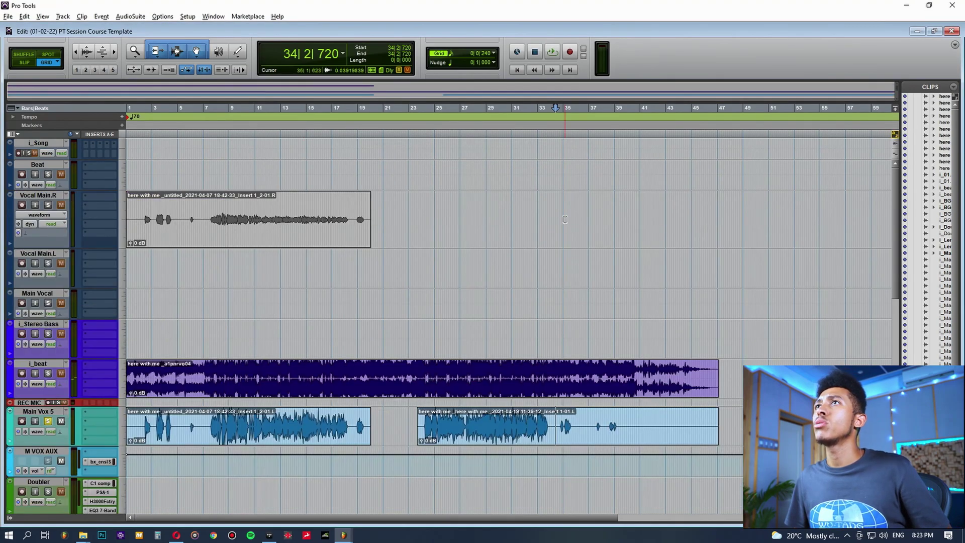
left_click(243, 233)
left_click(210, 215)
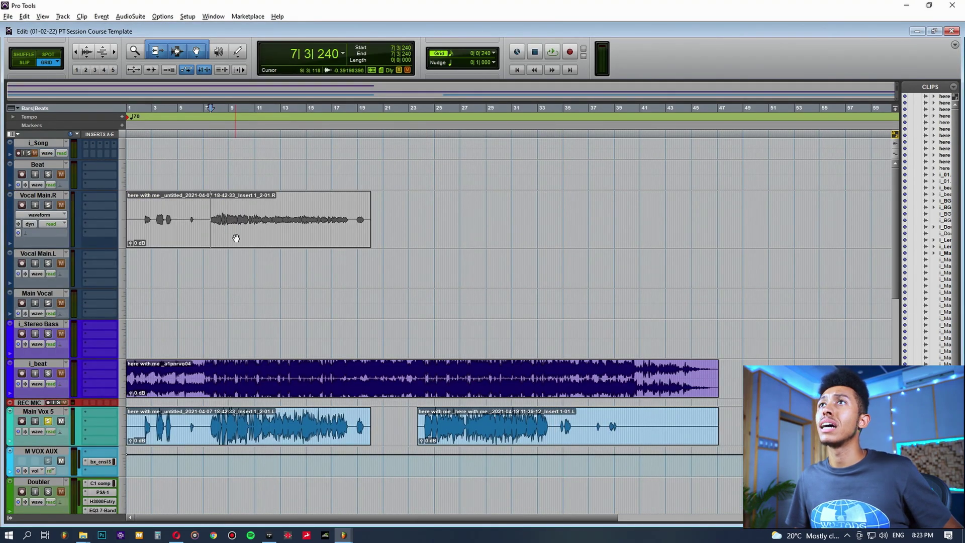
left_click(236, 238)
left_click_drag(212, 243, 173, 345)
Step: Audition the moved Doubler clip from bars 7 and 8, then bring up the Mix window
scroll(201, 301, "down", 10)
scroll(171, 192, "up", 7)
left_click(212, 347)
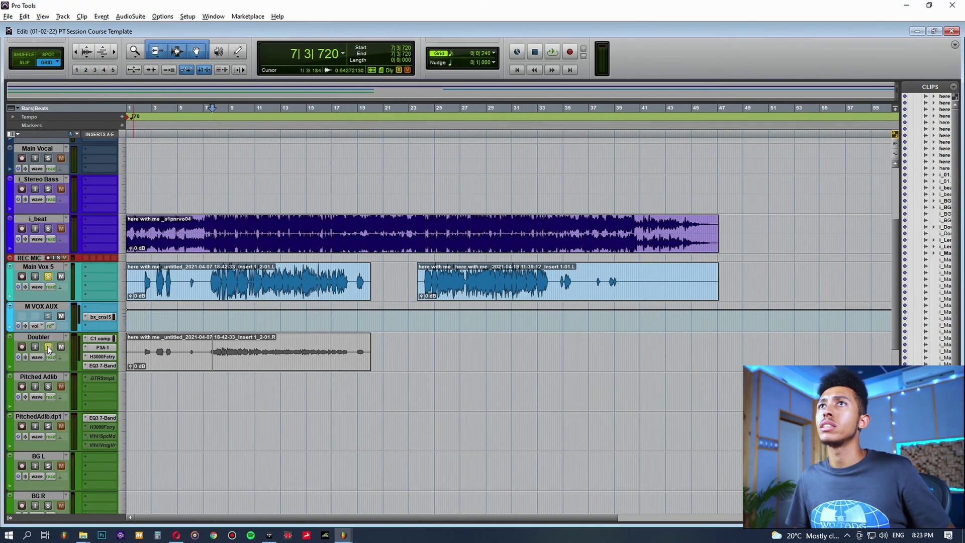
left_click(221, 360)
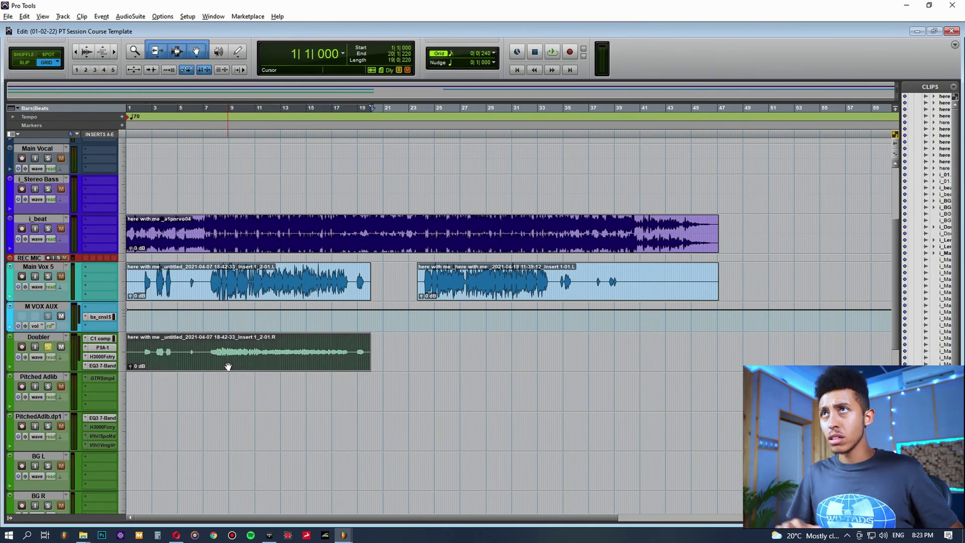
key("space")
left_click(219, 346)
key("space")
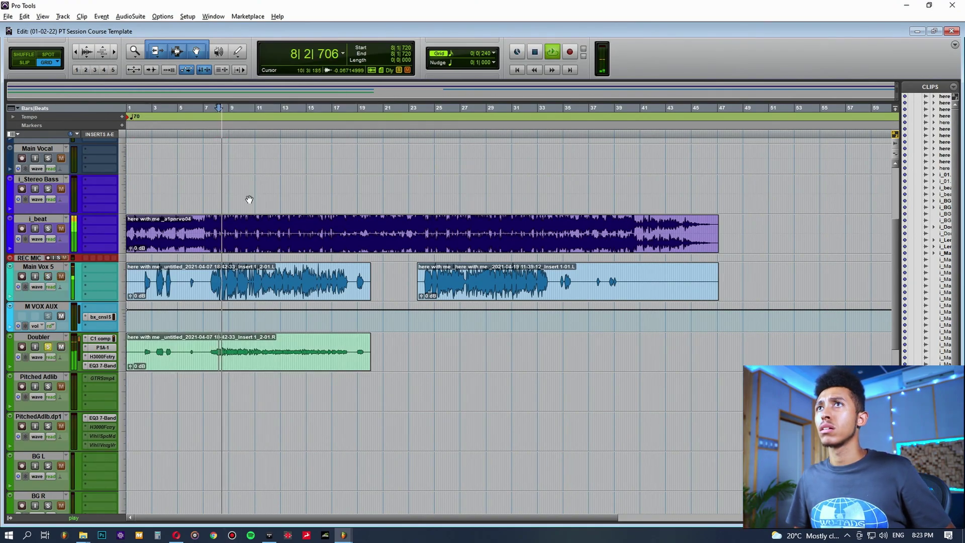
left_click(220, 362)
key("space")
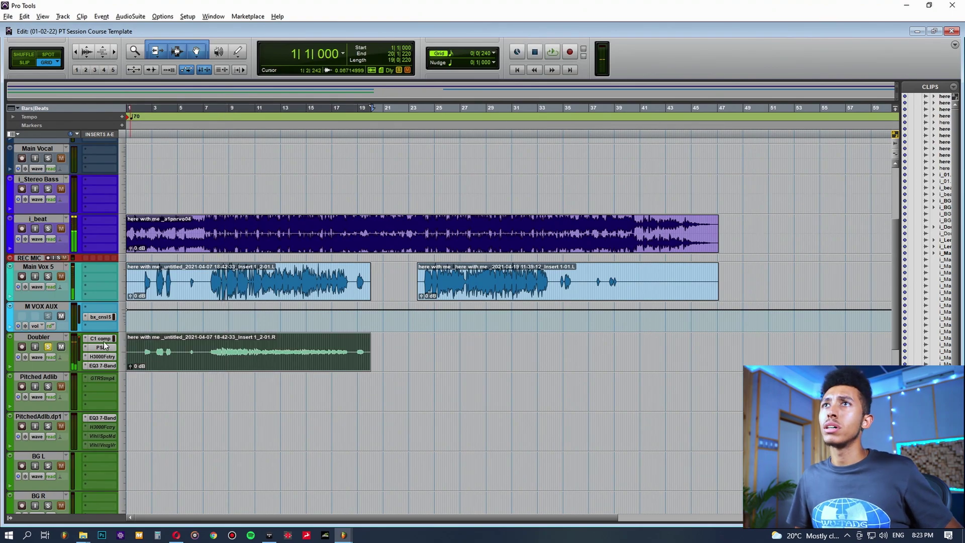
key("ctrl+equal")
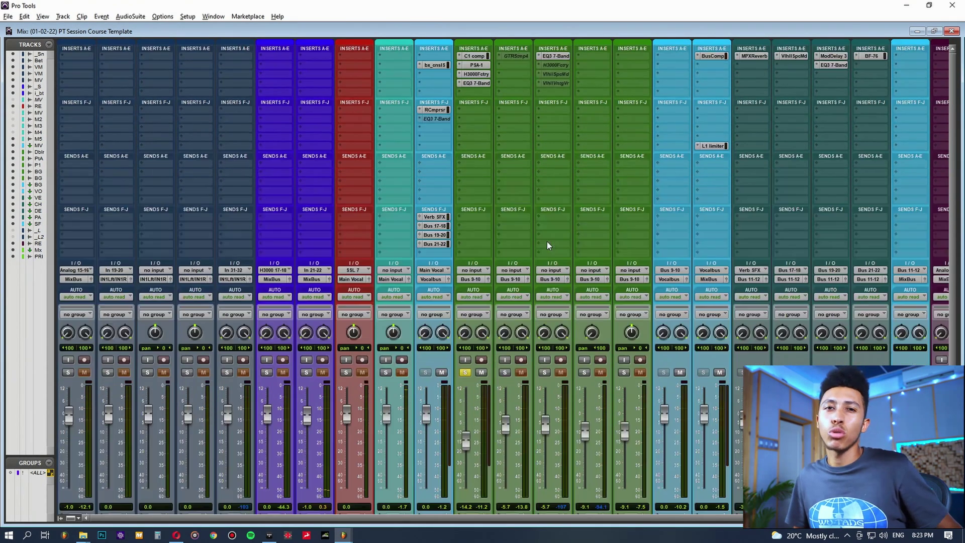
Step: Make the Doubler's C1 comp, PSA-1 and H3000 inserts inactive
right_click(475, 55)
left_click(478, 66)
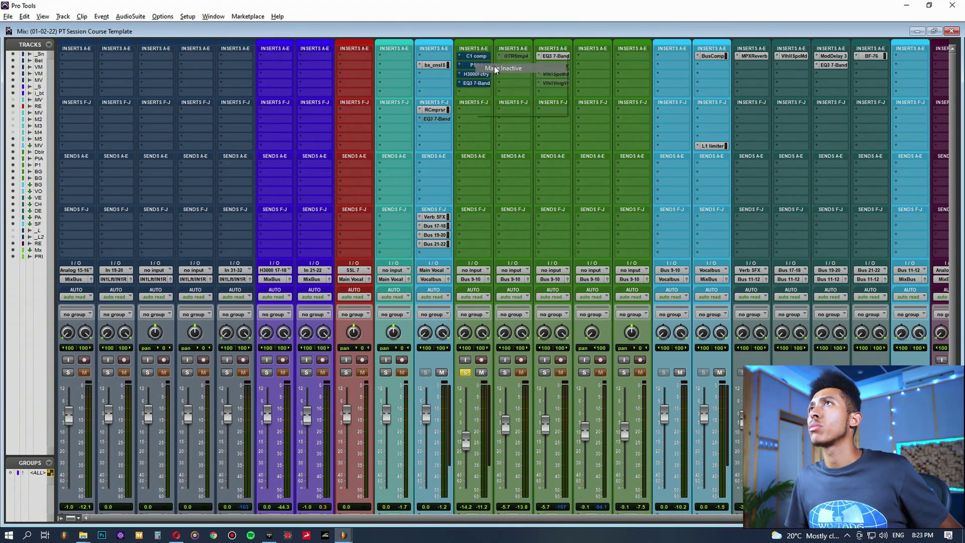
right_click(476, 65)
left_click(513, 77)
right_click(476, 74)
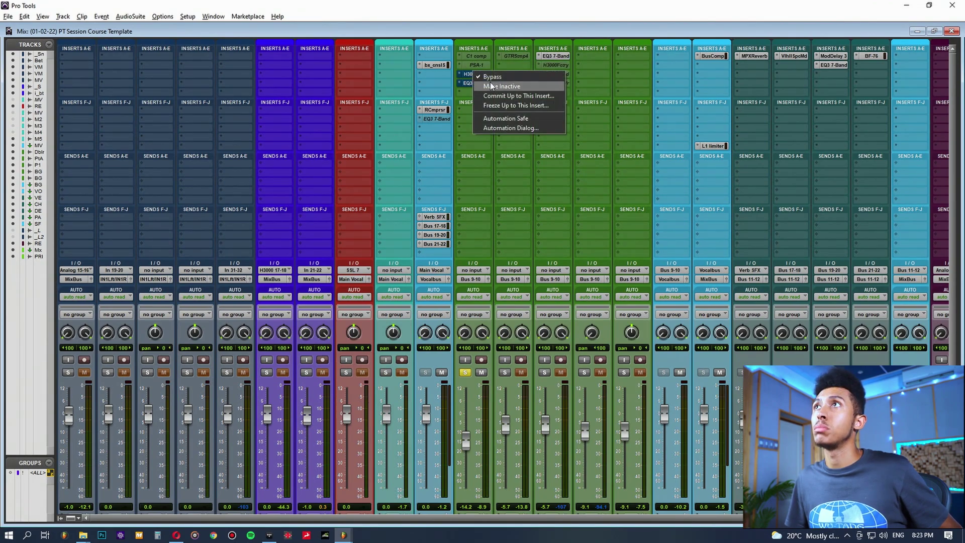
left_click(481, 86)
Step: Keep the Doubler's EQ3 7-Band insert active, opening and closing its plug-in window
right_click(478, 84)
left_click(502, 97)
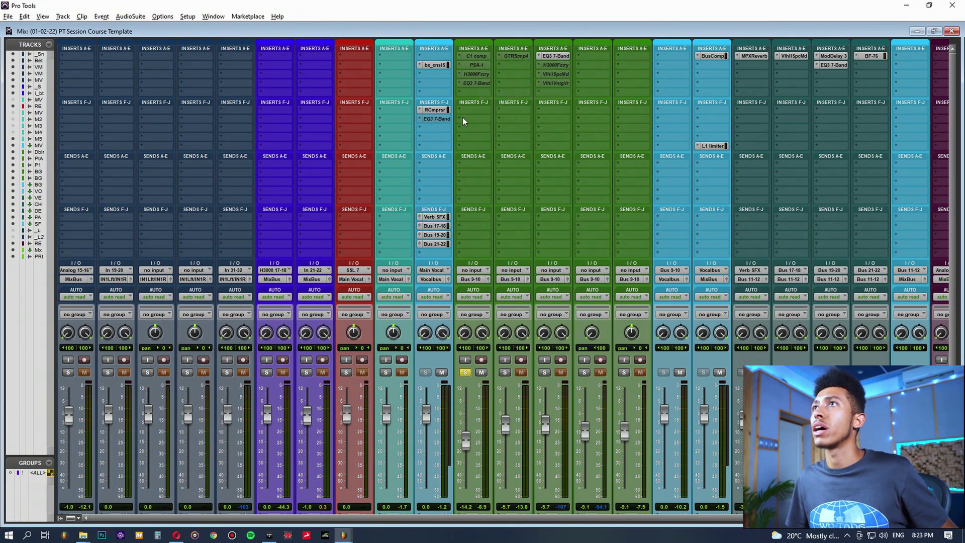
right_click(472, 84)
left_click(512, 90)
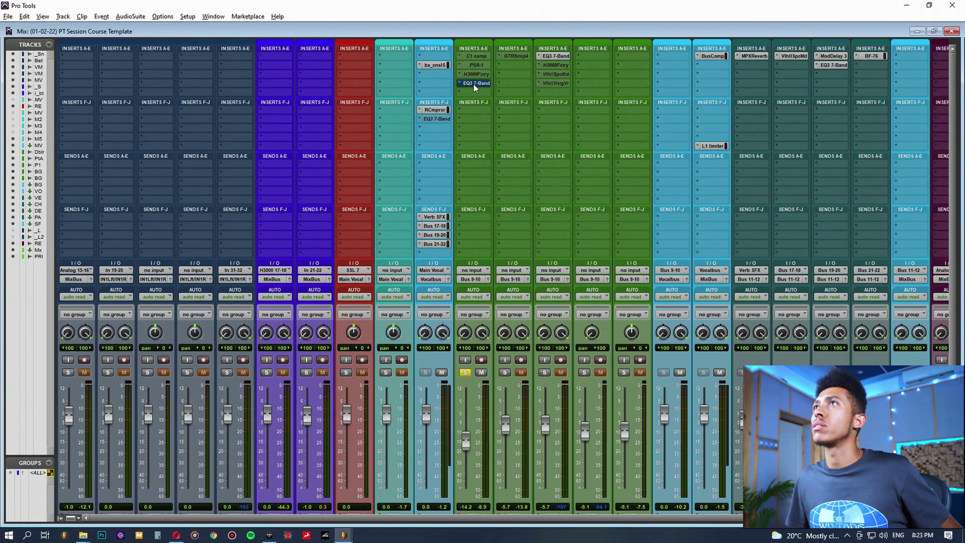
right_click(474, 83)
left_click(493, 86)
left_click(473, 83)
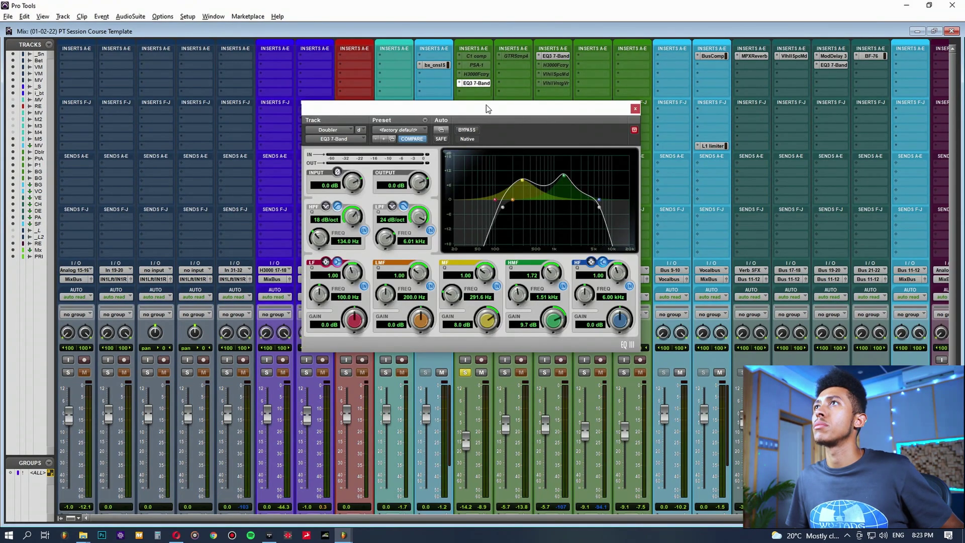
left_click(637, 110)
Step: While playing from bar 7, set the Doubler EQ3 low-pass to 14.90 kHz, high-pass to 162.8 Hz, and high-mid to +18 dB
key("ctrl+equal")
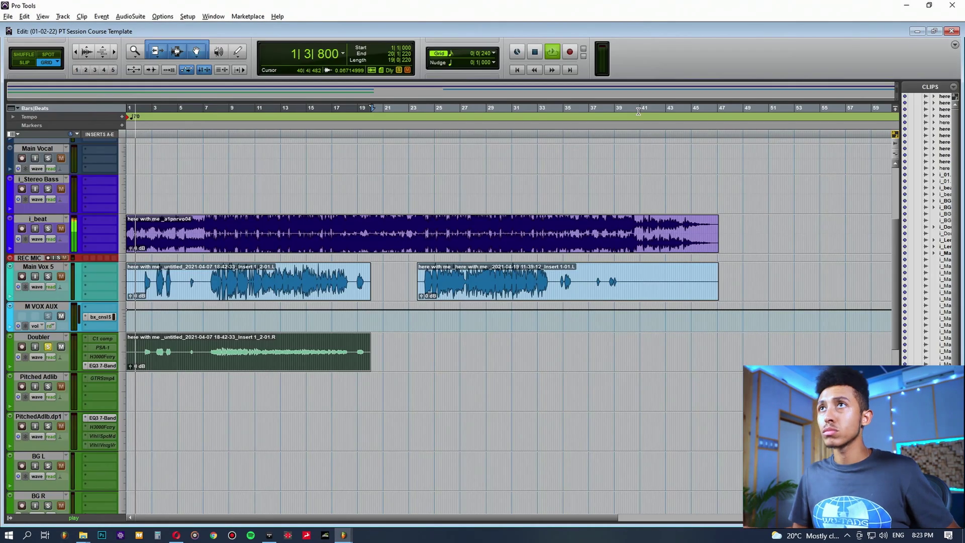
left_click(215, 346)
key("space")
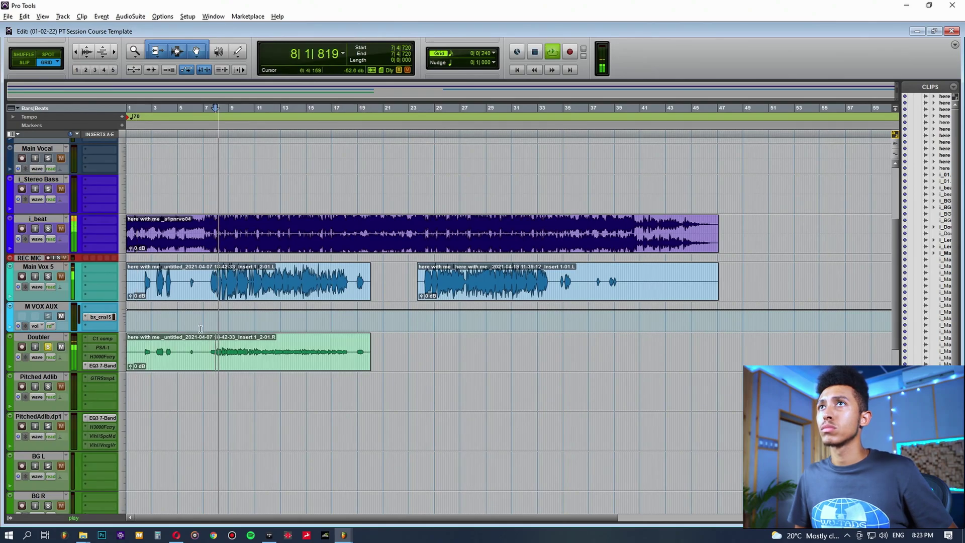
left_click(109, 367)
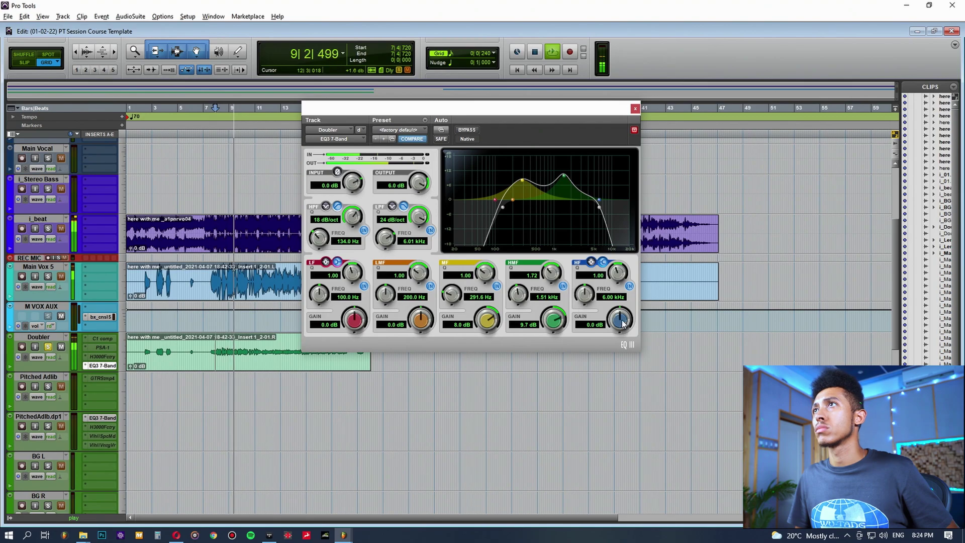
left_click_drag(387, 237, 374, 200)
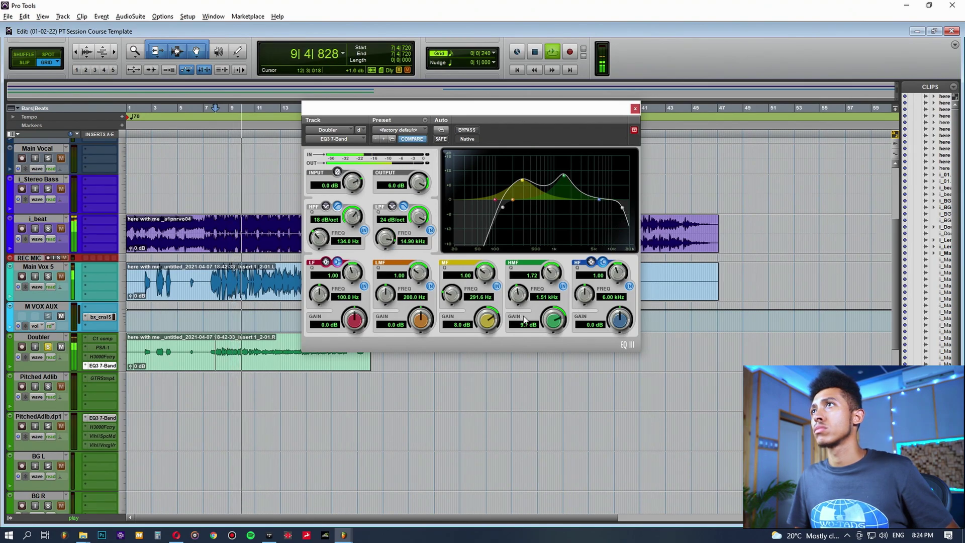
left_click_drag(554, 322, 526, 279)
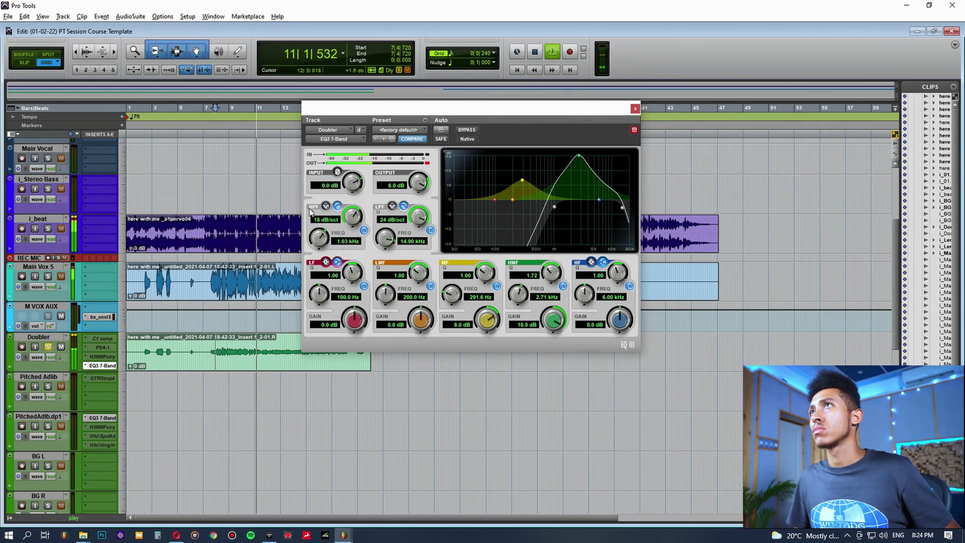
left_click_drag(318, 238, 322, 246)
mouse_move(487, 320)
left_mouse_down()
mouse_move(486, 329)
mouse_move(486, 318)
left_mouse_up()
key("space")
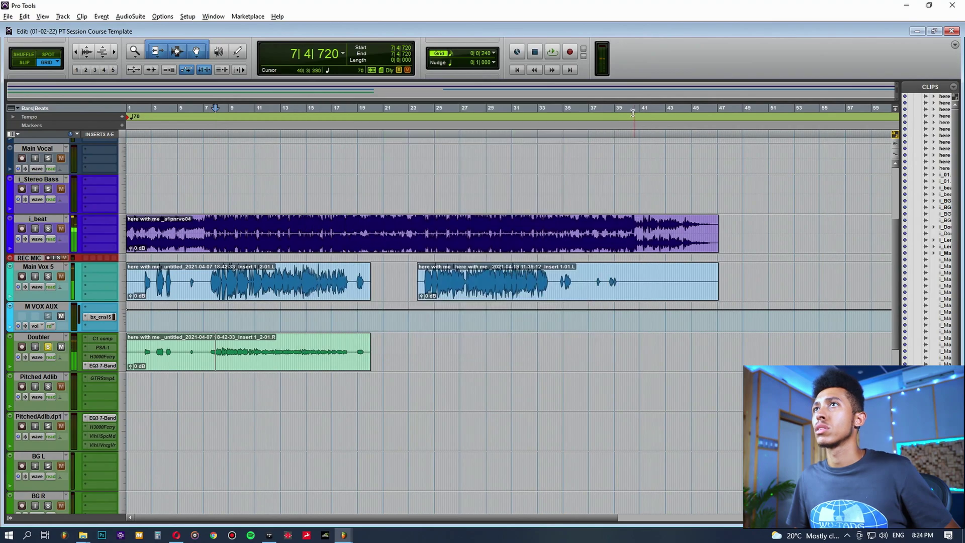
Step: Make the Doubler's EQ3 7-Band insert inactive and reset its fader to 0.0 dB
left_click(102, 366)
key("ctrl+equal")
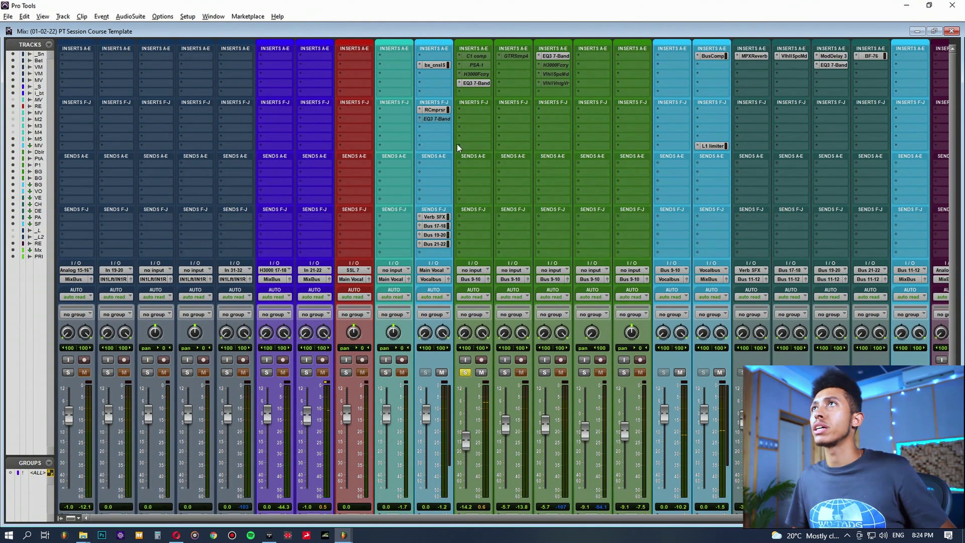
right_click(474, 84)
left_click(500, 93)
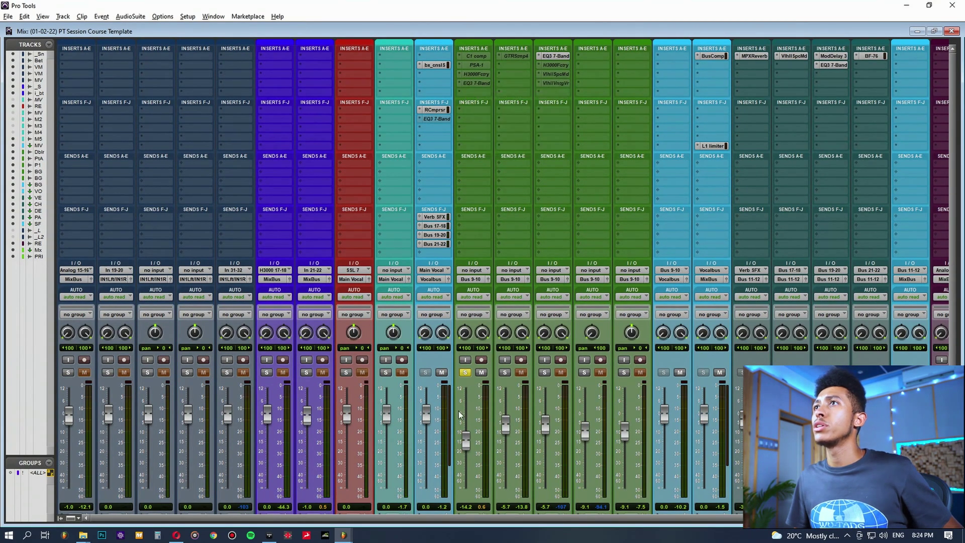
left_click(465, 442, "alt")
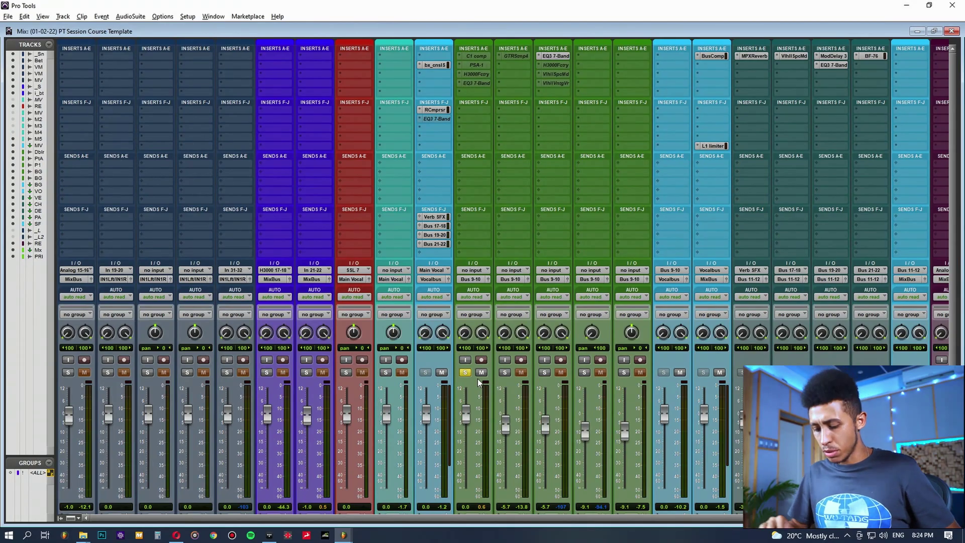
key("ctrl+equal")
left_click(218, 245)
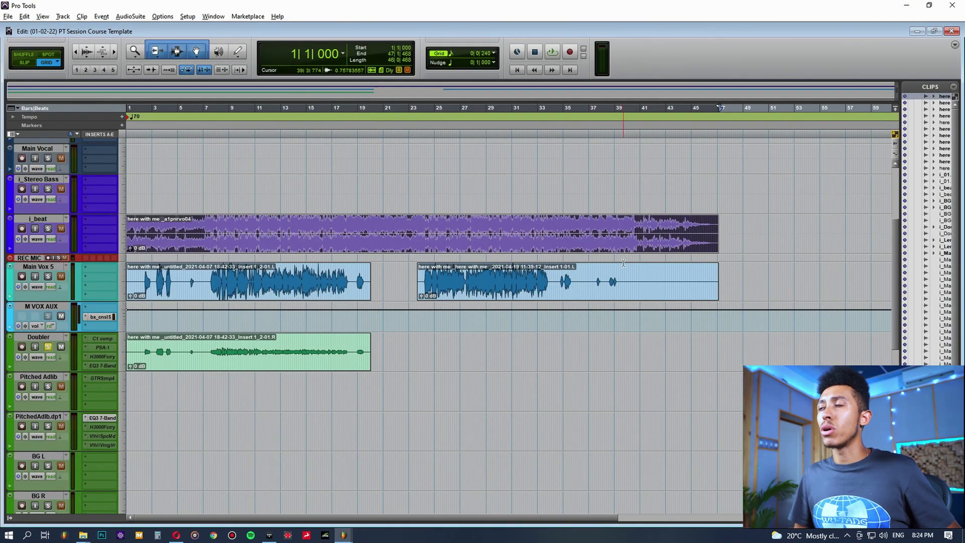
Step: Drop the beat, Main Vox 5 and Doubler clips' gain to -10.0 dB and play from bar 8
key("shift+semicolon")
key("shift+semicolon")
key("shift+semicolon")
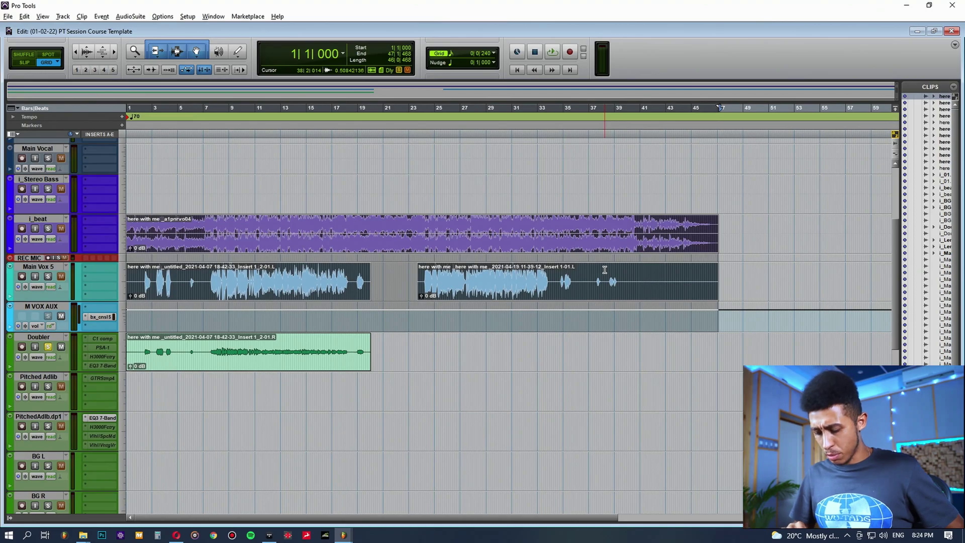
key("shift+semicolon")
key("super+shift+Down")
key("super+shift+Down")
key("super+shift+Down")
key("super+shift+Down")
key("super+shift+Down")
key("super+shift+Down")
key("super+shift+Down")
key("super+shift+Down")
key("super+shift+Down")
key("super+shift+Down")
key("super+shift+Down")
key("super+shift+Down")
key("super+shift+Down")
key("super+shift+Down")
key("super+shift+Down")
key("super+shift+Down")
key("super+shift+Down")
key("super+shift+Down")
key("super+shift+Down")
key("super+shift+Down")
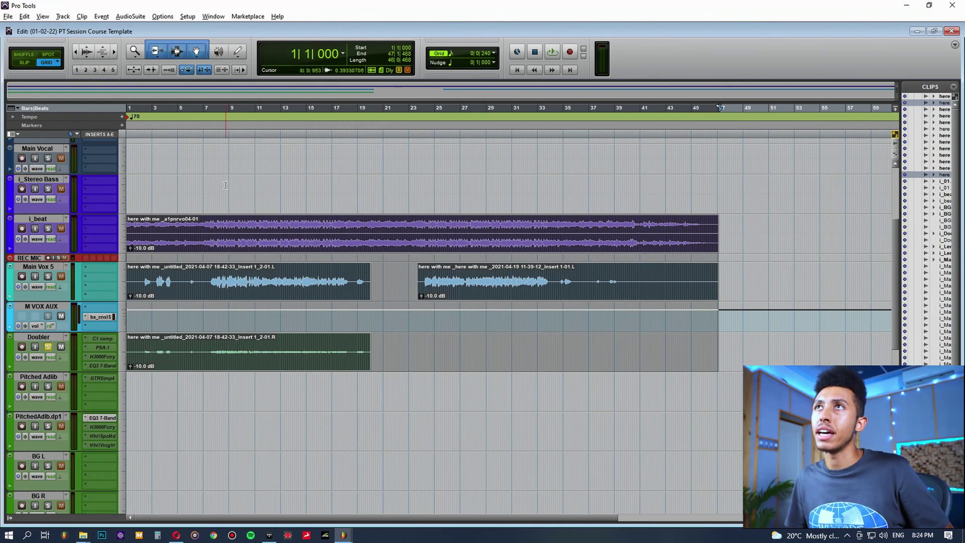
left_click(225, 186)
key("space")
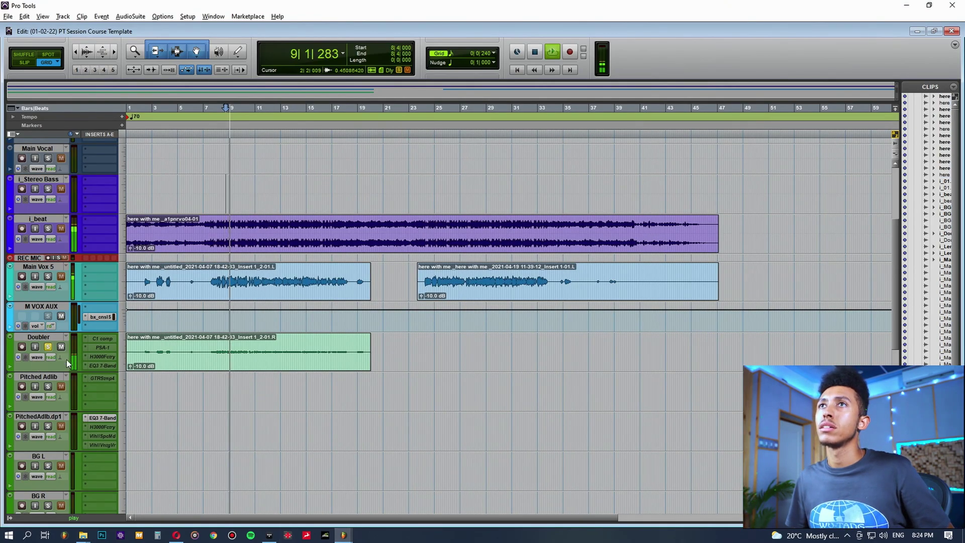
Step: Check the MixBus L1 limiter at -8.0 threshold and open M VOX AUX's SSL 4000 G console
key("ctrl+equal")
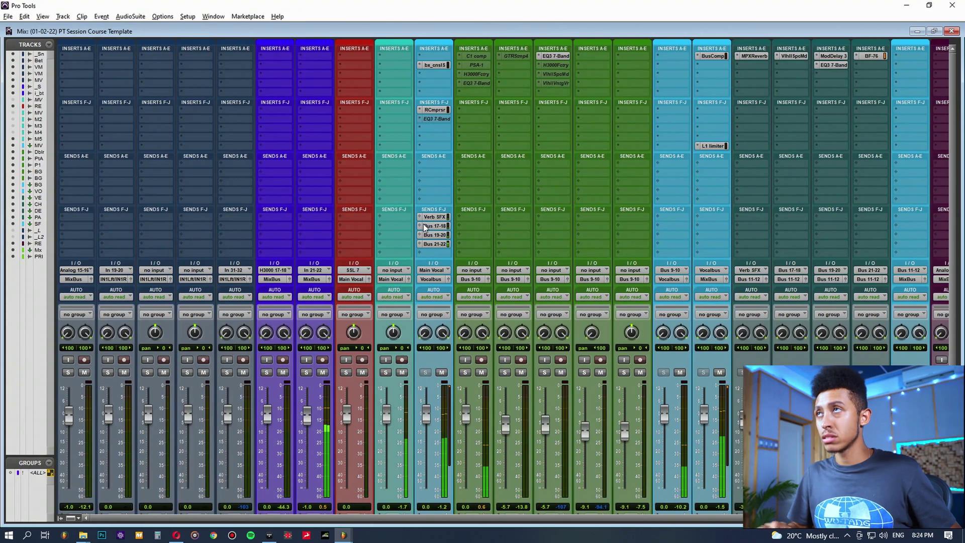
scroll(720, 520, "right", 5)
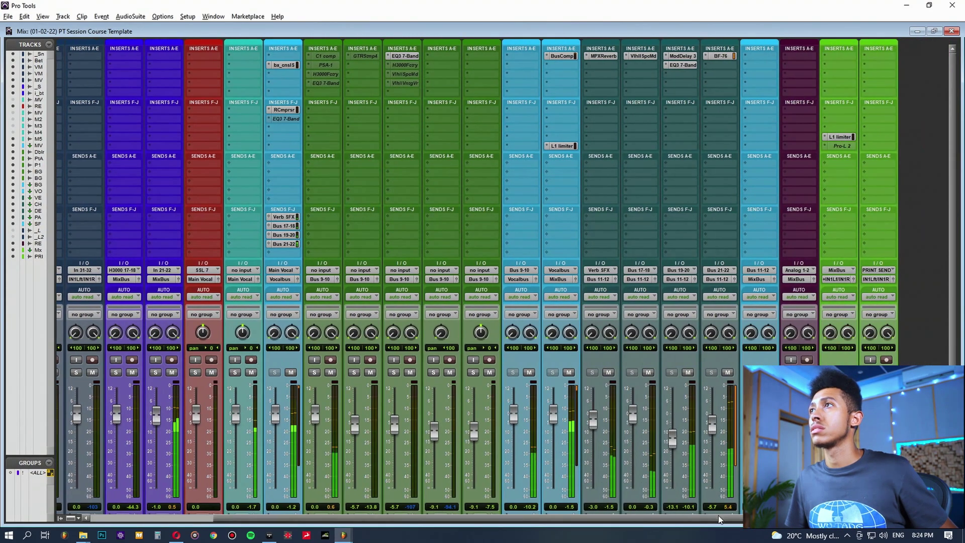
left_click(840, 137)
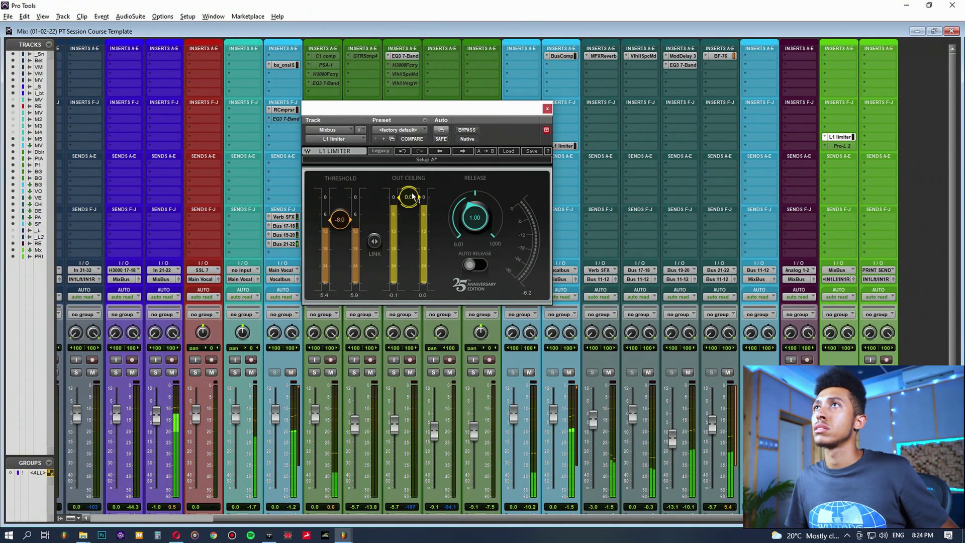
left_click(547, 109)
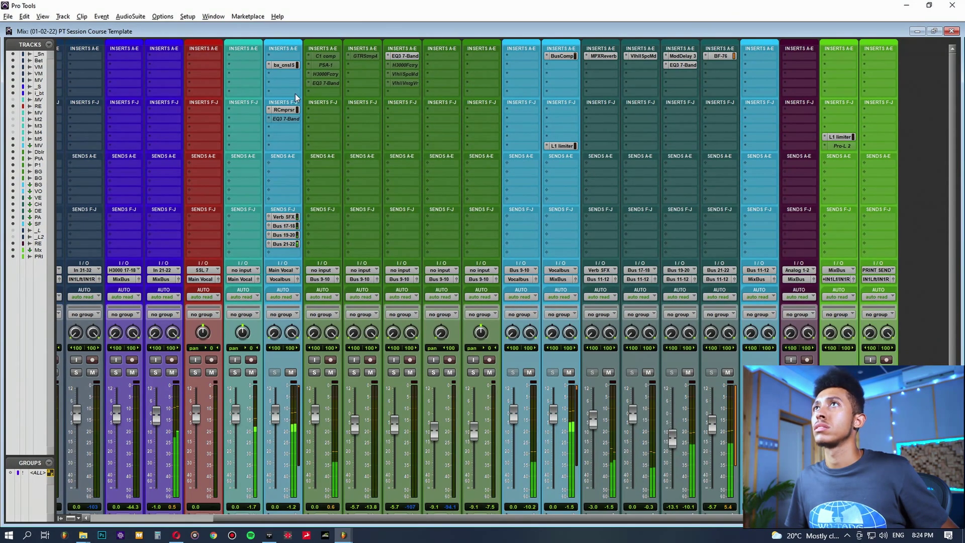
left_click(285, 66)
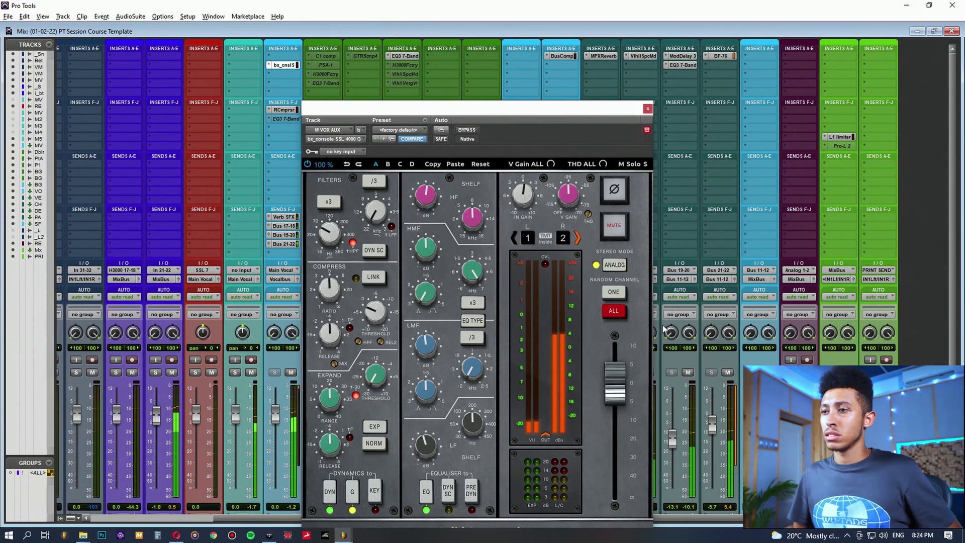
key("ctrl+equal")
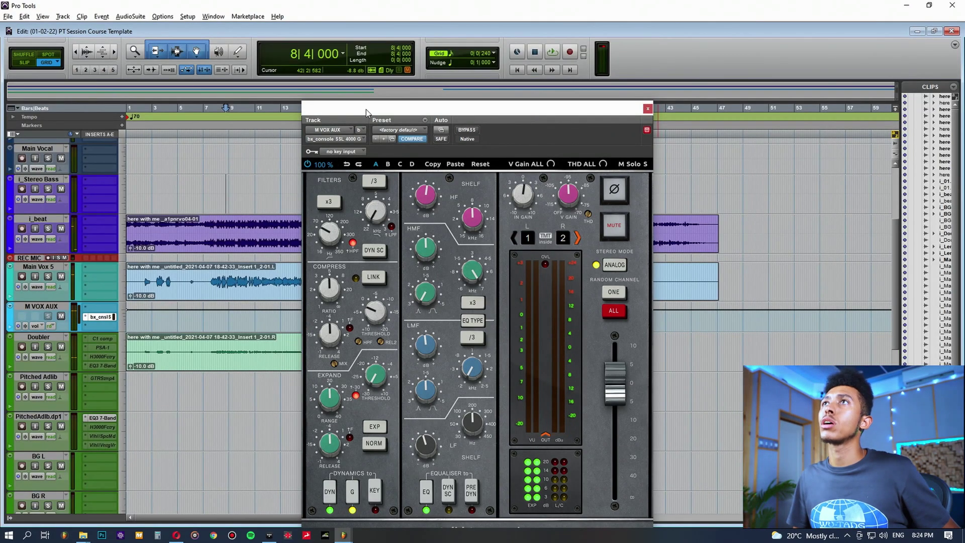
Step: Raise the gain of all clips in the session above -10.0 dB
key("ctrl+a")
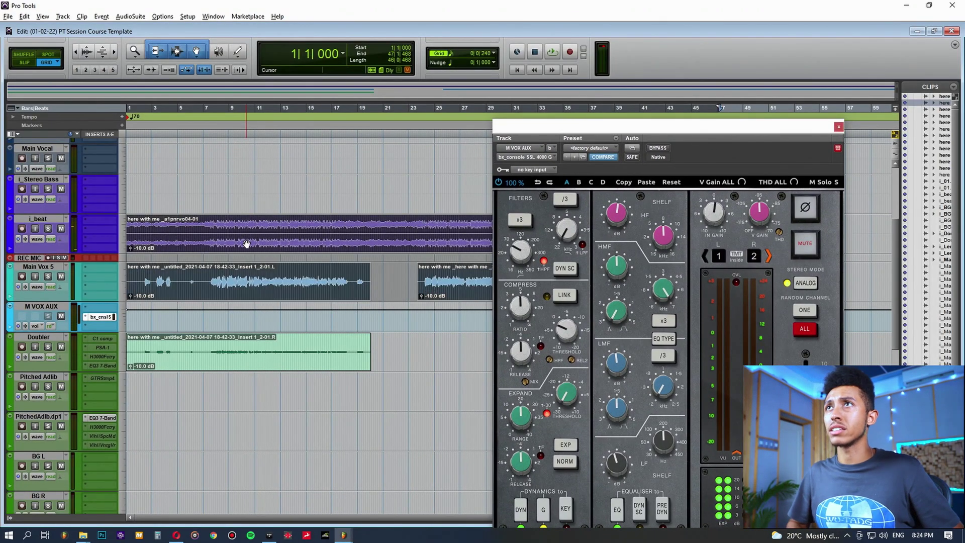
key("ctrl+shift+Up")
key("ctrl+shift+Up")
key("ctrl+shift+Up")
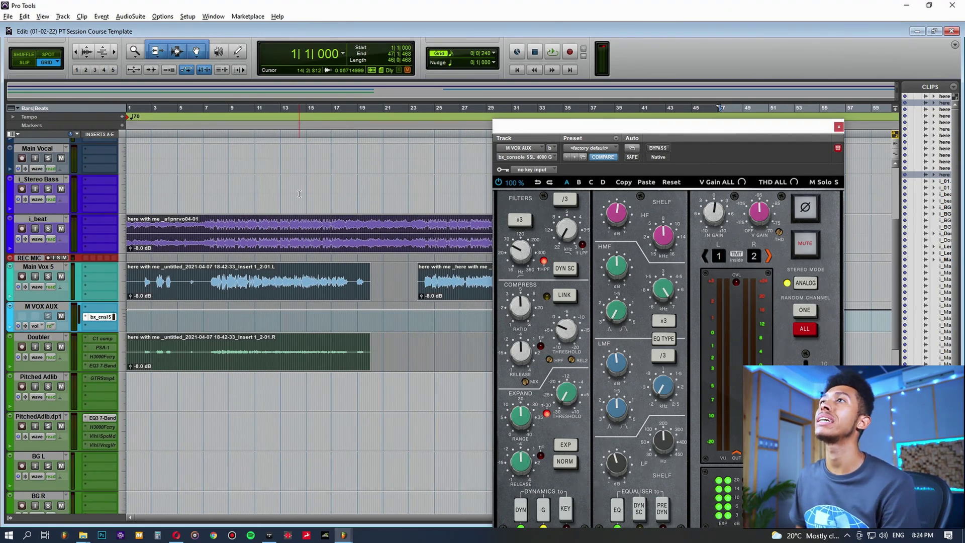
left_click_drag(571, 126, 515, 53)
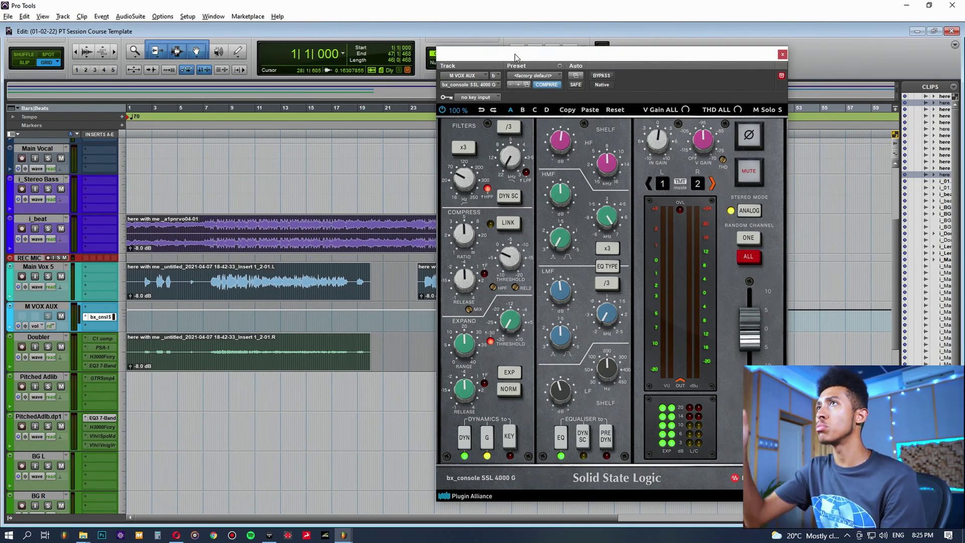
Step: Playing from bar 9, set the M VOX AUX console's input gain to -2.5 dB and high-pass to 121.5 Hz
left_click(228, 192)
key("space")
mouse_move(657, 151)
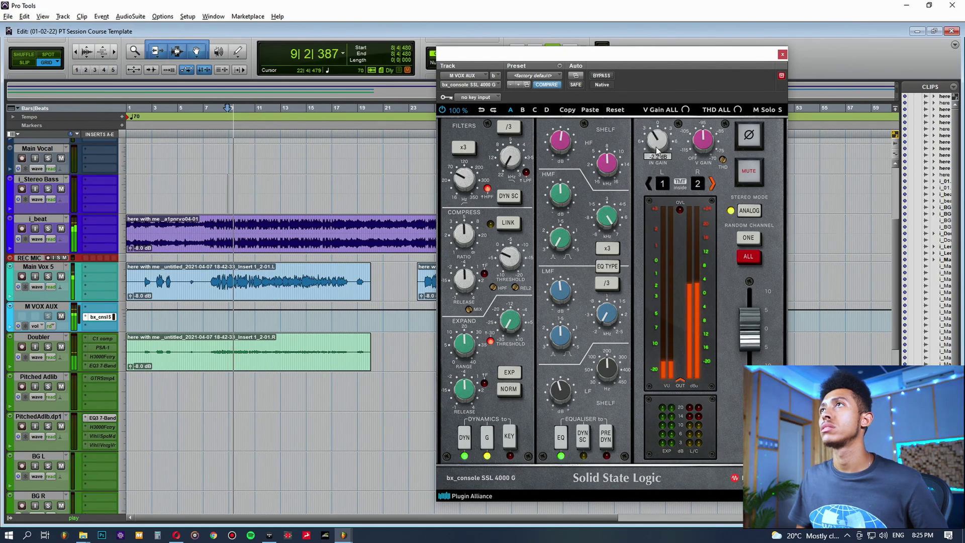
left_click_drag(658, 151, 654, 150)
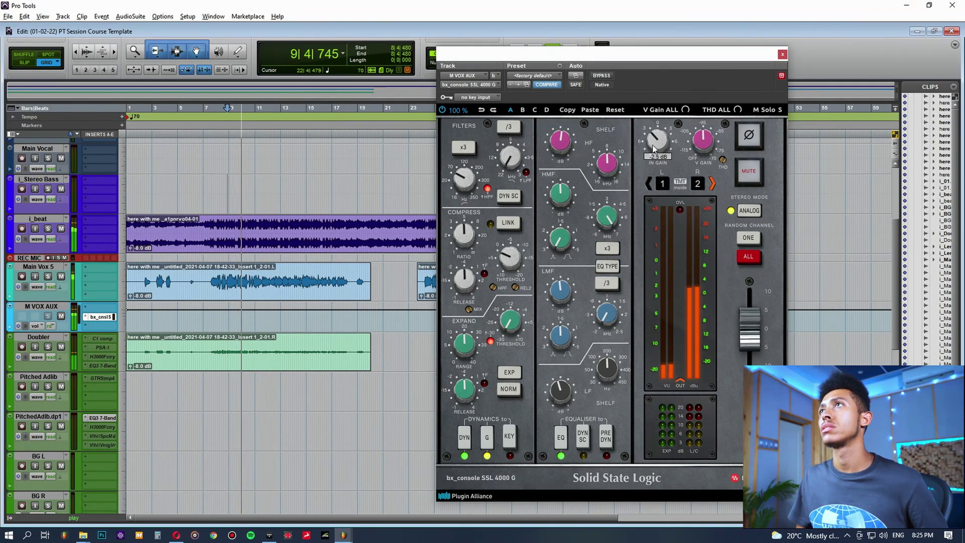
mouse_move(469, 162)
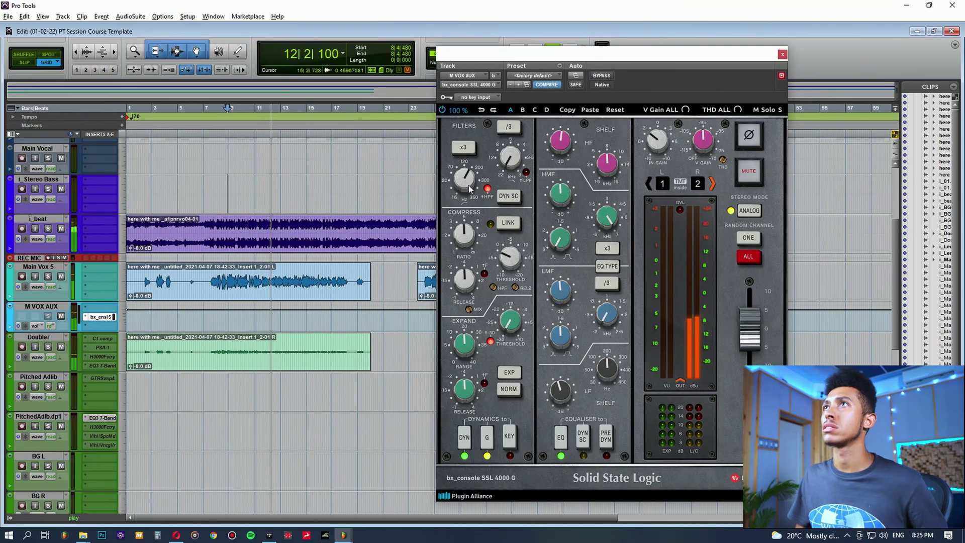
mouse_move(472, 200)
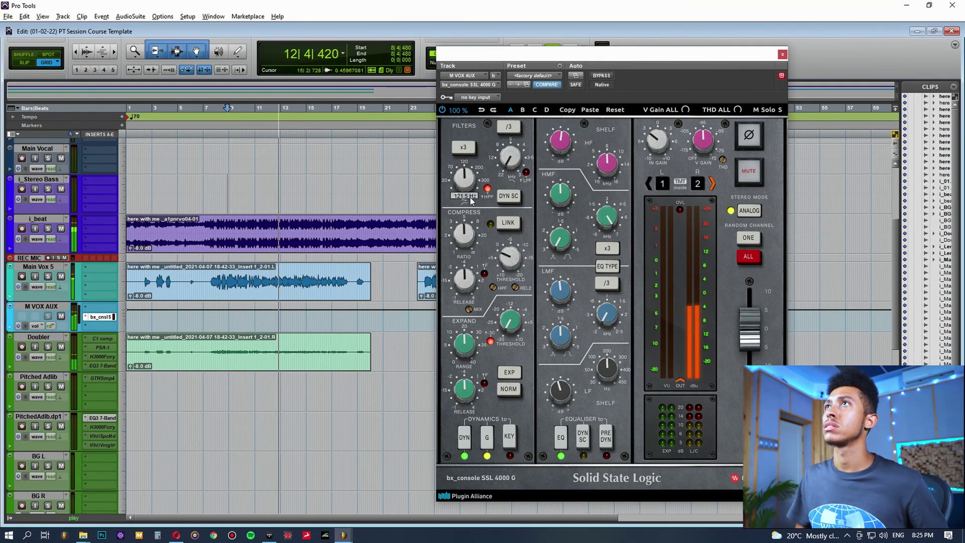
key("space")
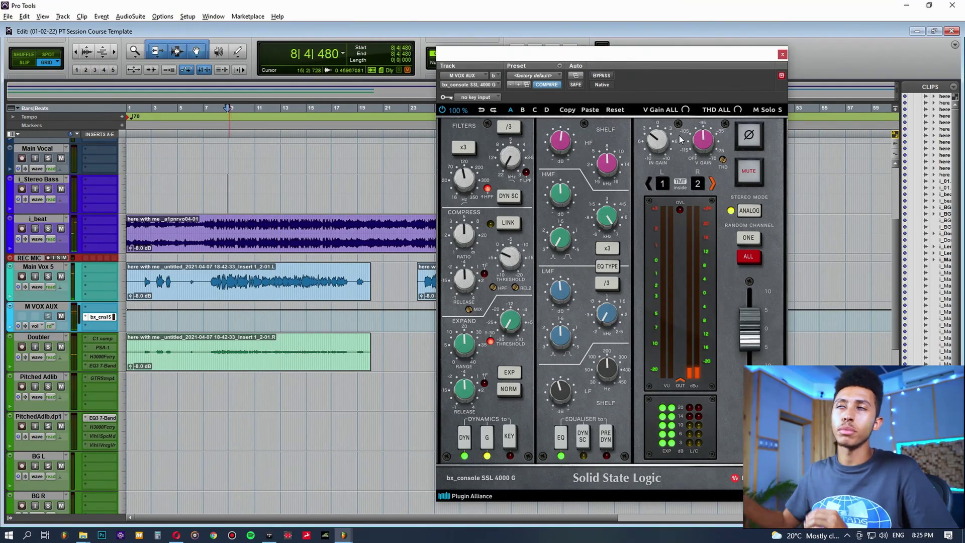
left_click(782, 54)
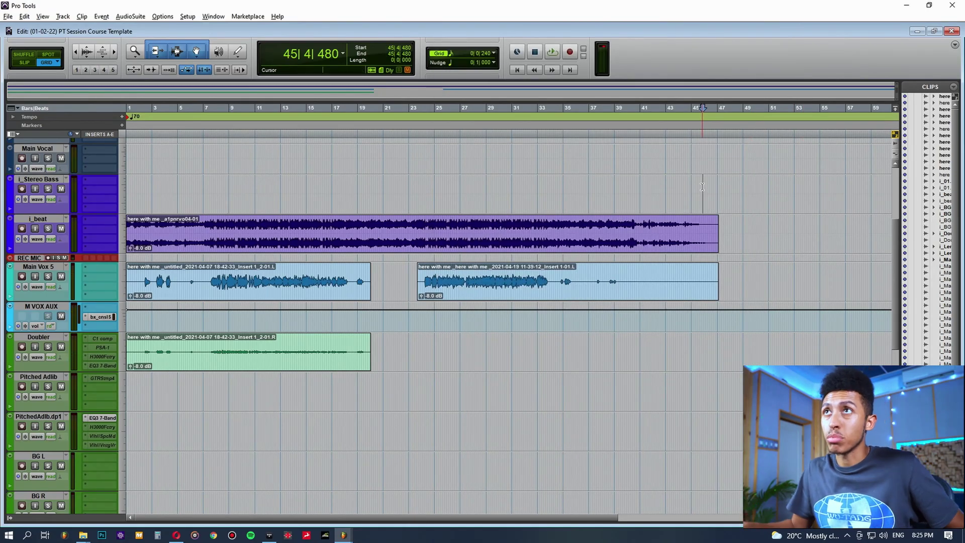
scroll(108, 400, "down", 10)
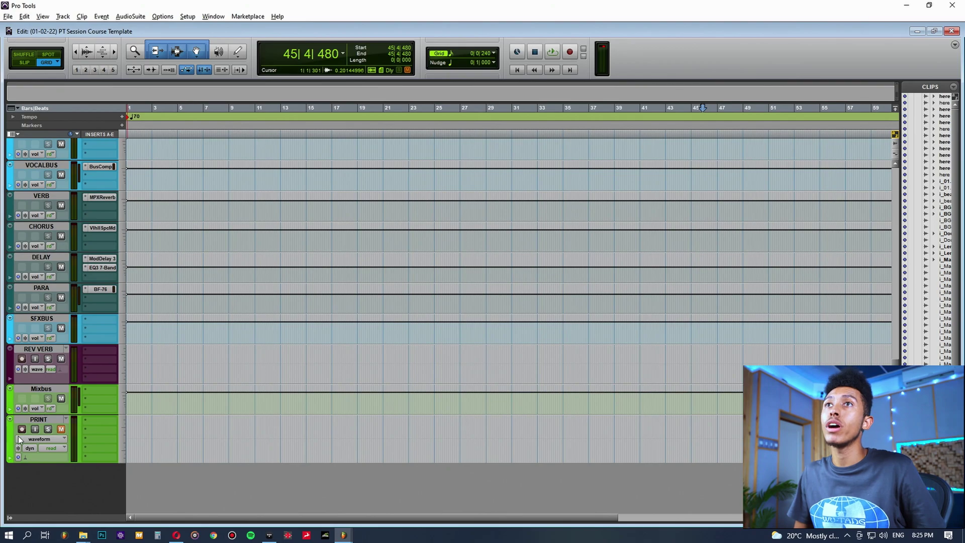
scroll(301, 417, "up", 10)
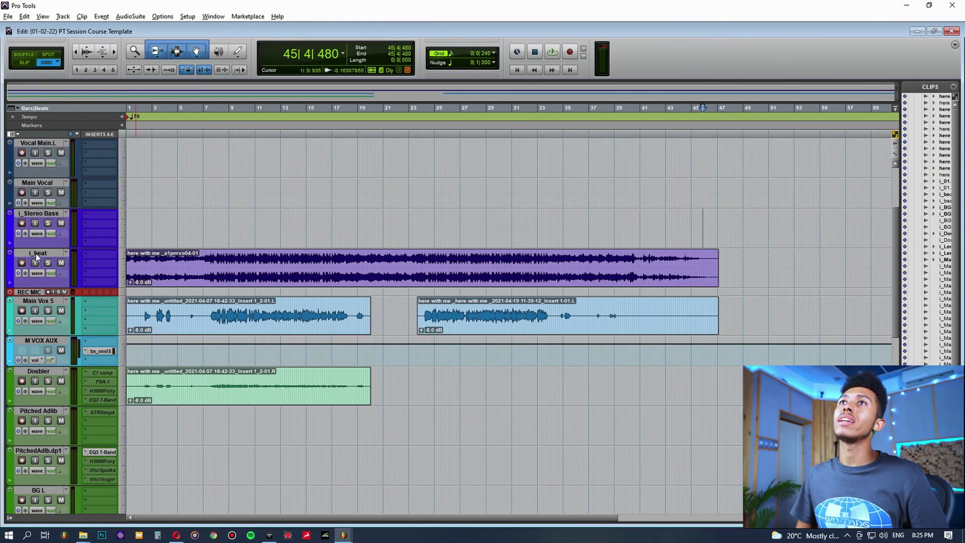
left_click(36, 255)
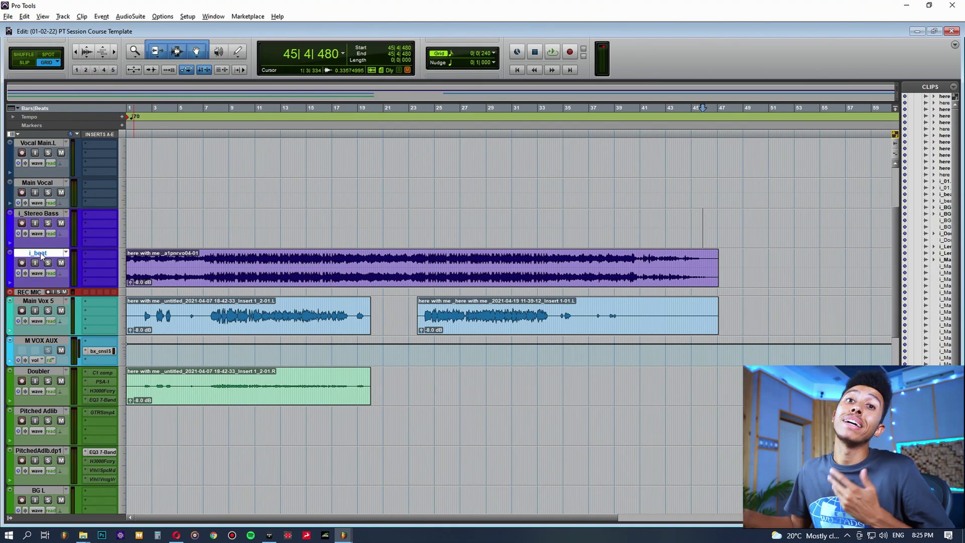
key("ctrl+equal")
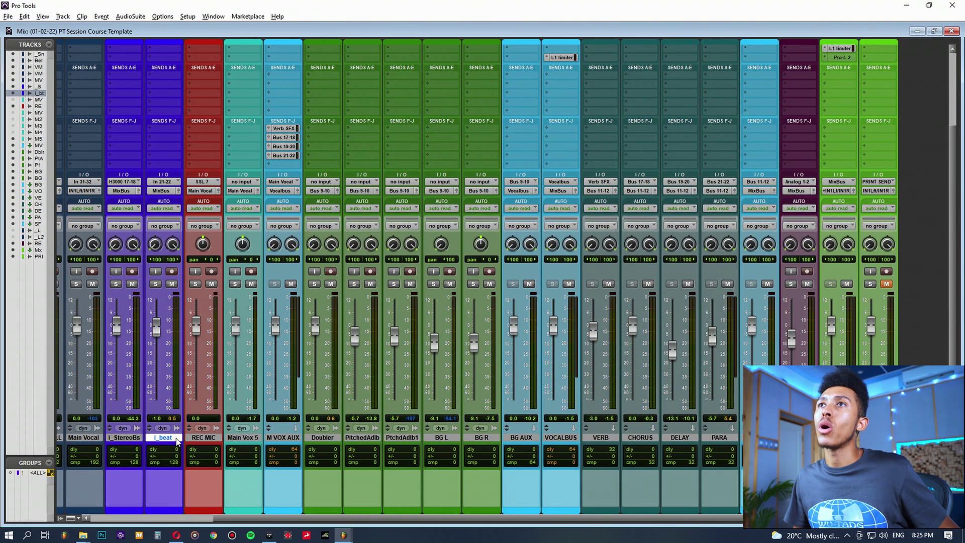
right_click(177, 441)
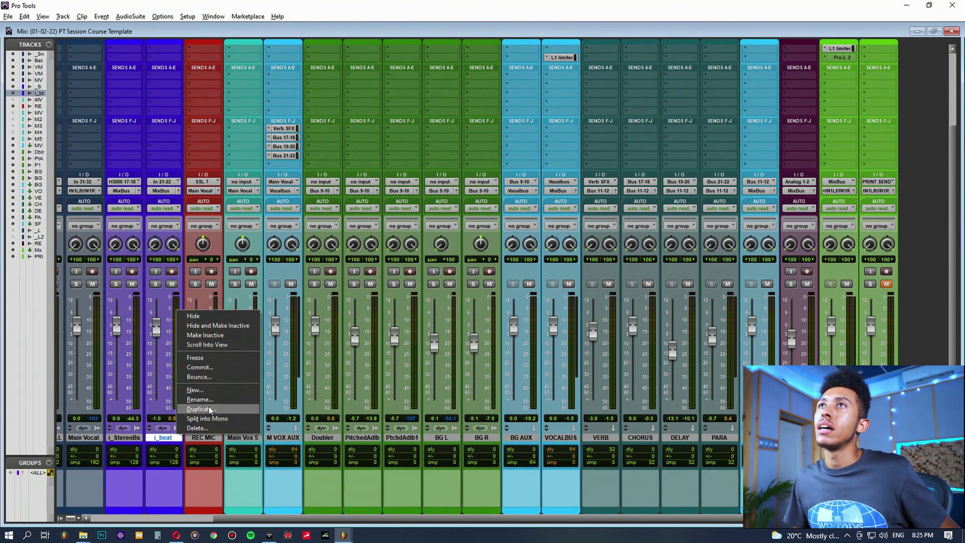
left_click(162, 441)
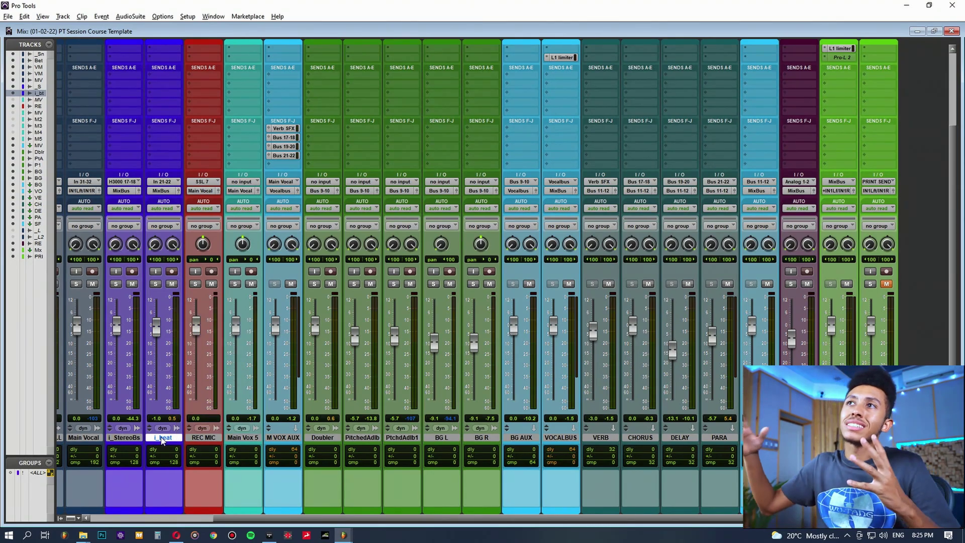
left_click(283, 438)
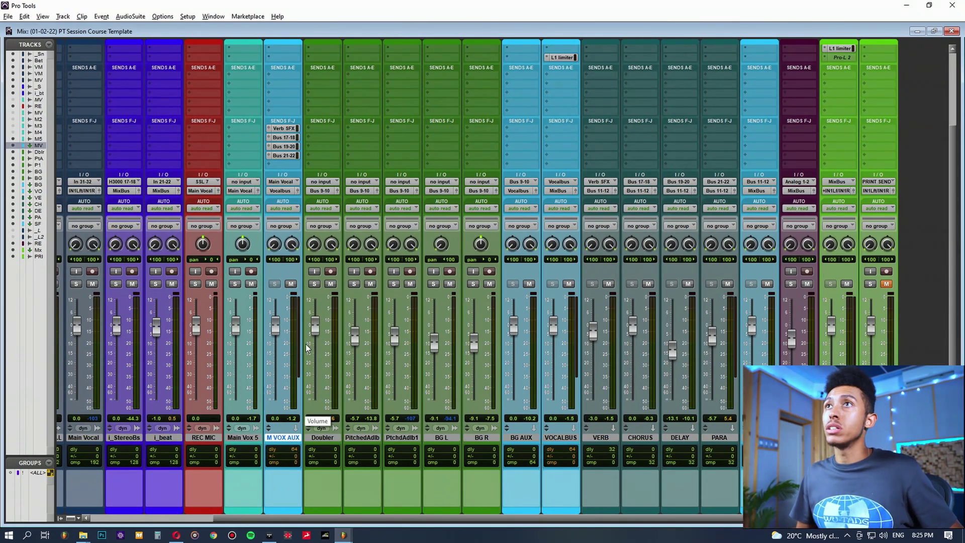
key("ctrl+shift+n")
Step: Create a stereo audio track and rename it M VOCALFX
left_click(417, 184)
left_click(426, 192)
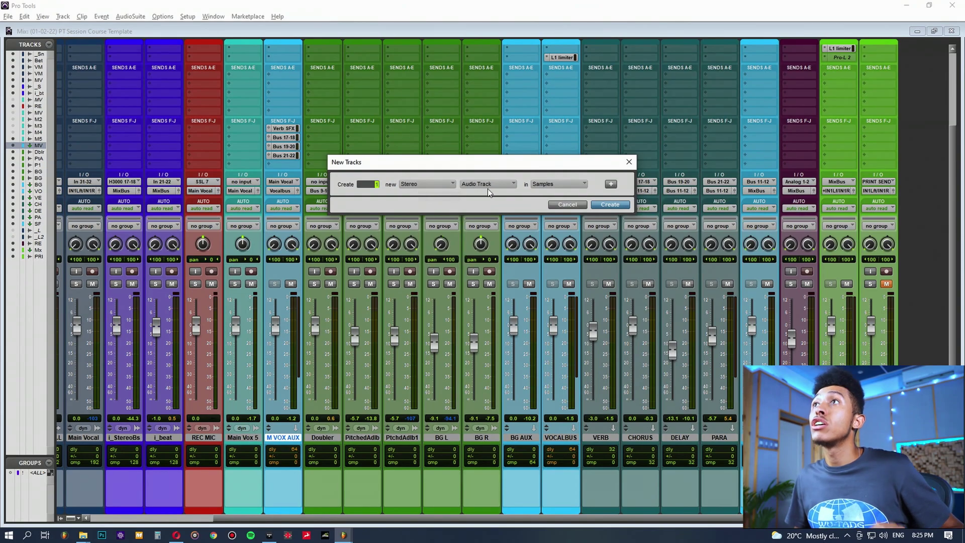
left_click(608, 205)
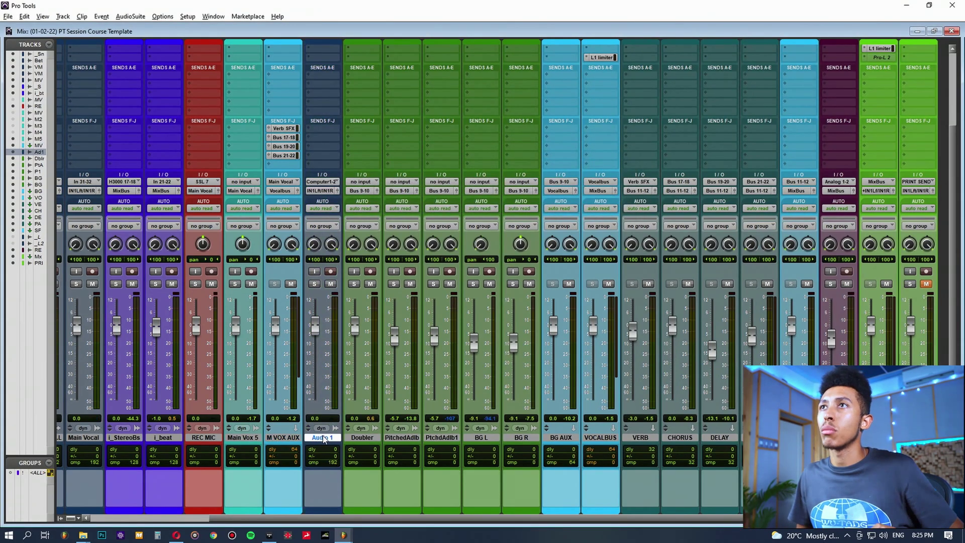
double_click(324, 437)
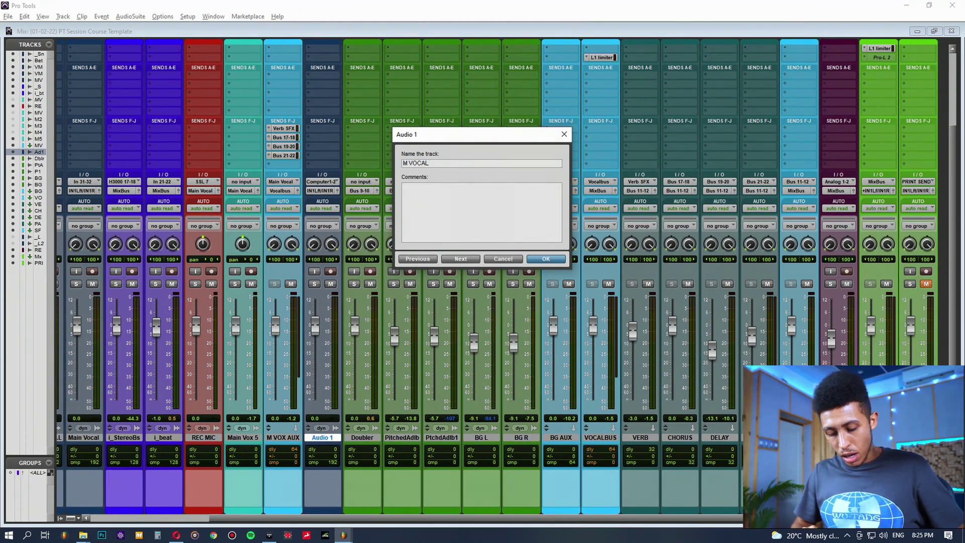
key("Return")
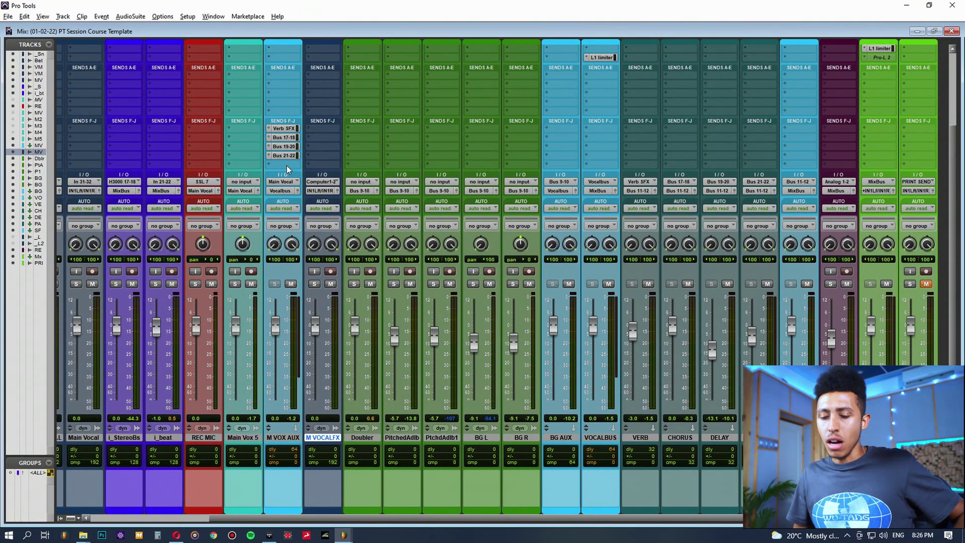
Step: Route M VOX AUX's output to Bus 23-24, keeping a second output alongside it
left_click(281, 191)
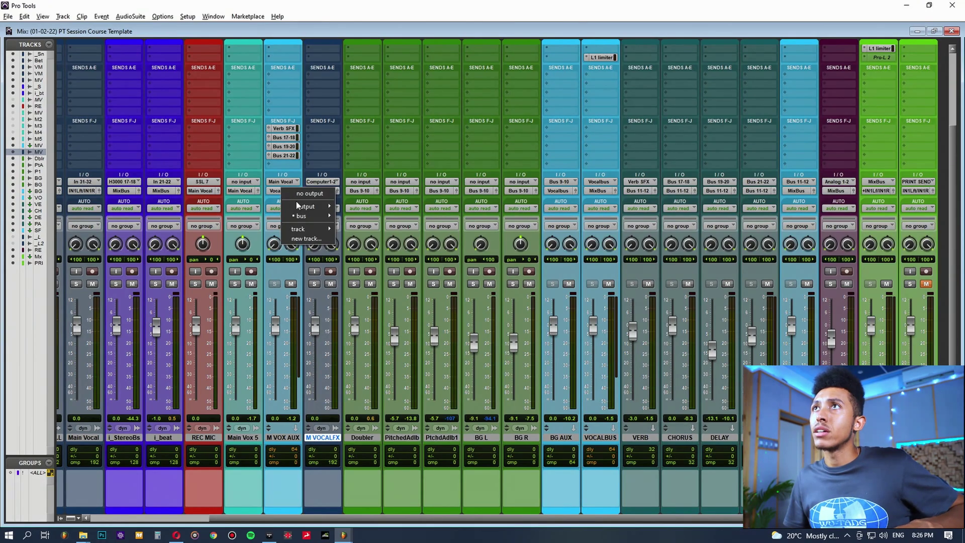
mouse_move(310, 215)
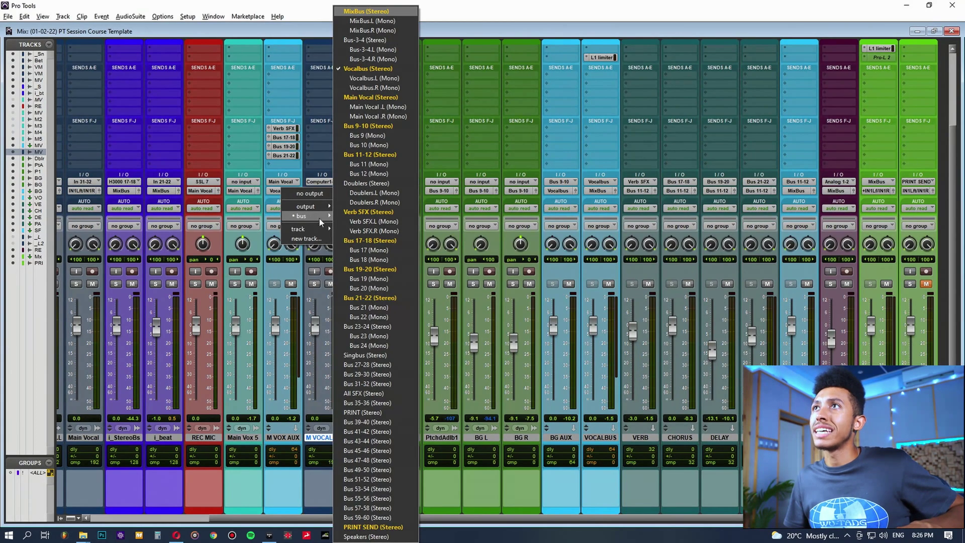
left_click(390, 327)
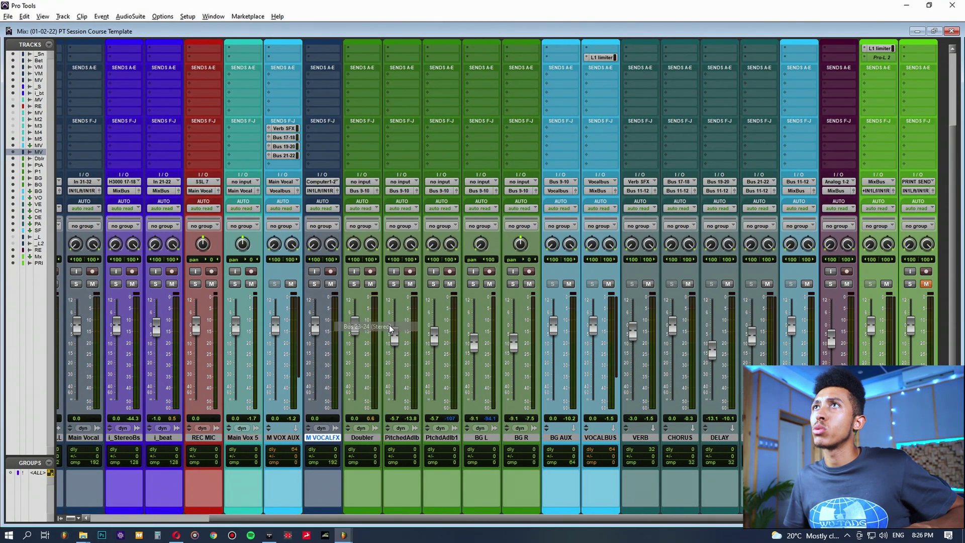
left_click(283, 191)
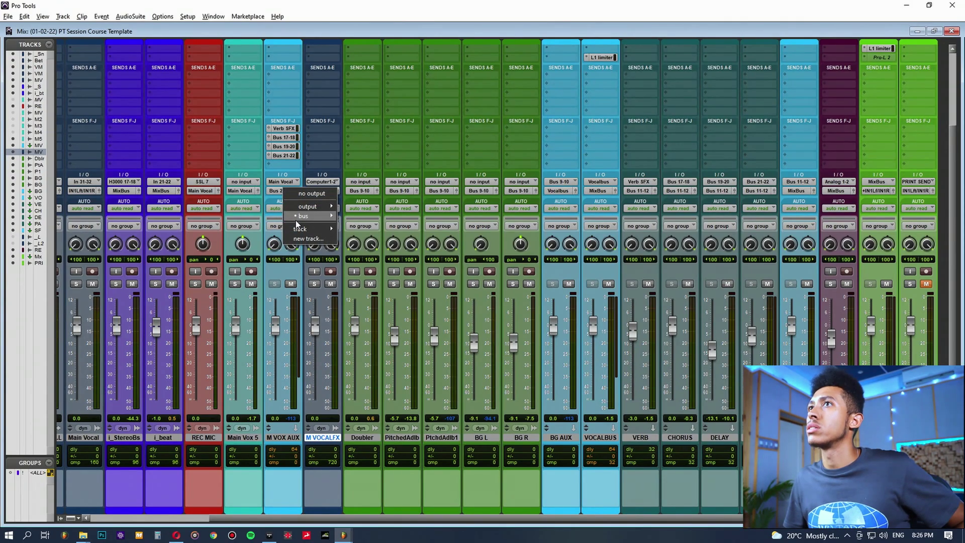
mouse_move(298, 219)
left_click(368, 11, "ctrl")
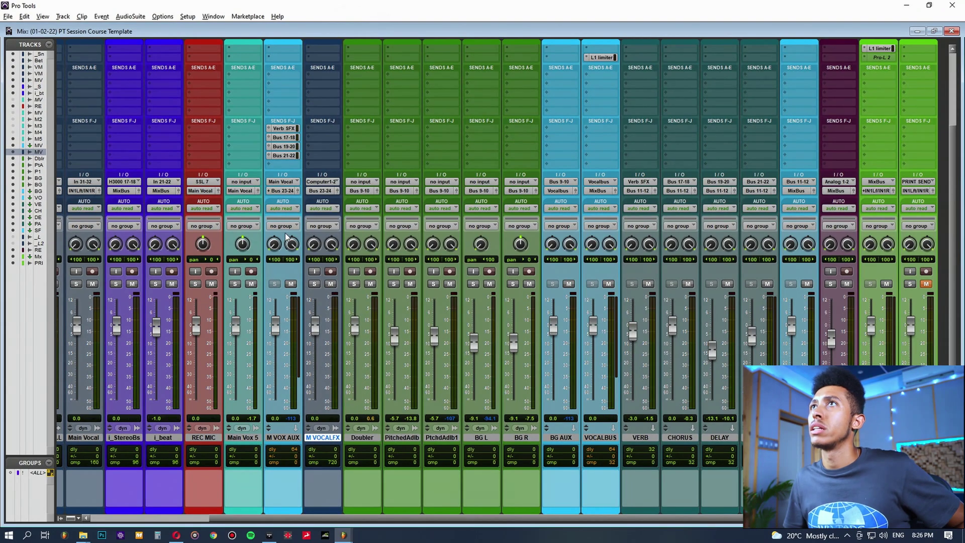
Step: Feed M VOCALFX's input from Bus 23-24 and mute the track
left_click(316, 182)
mouse_move(352, 210)
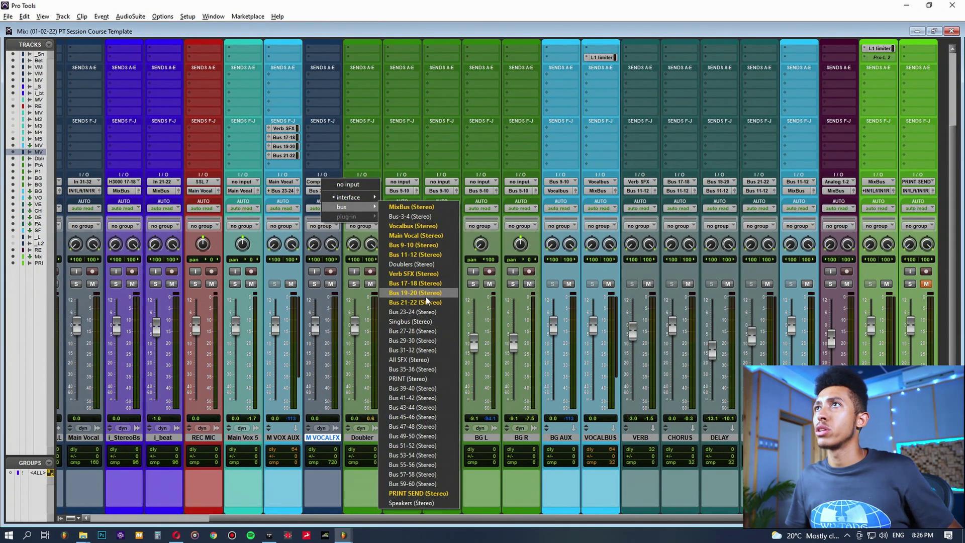
left_click(427, 312)
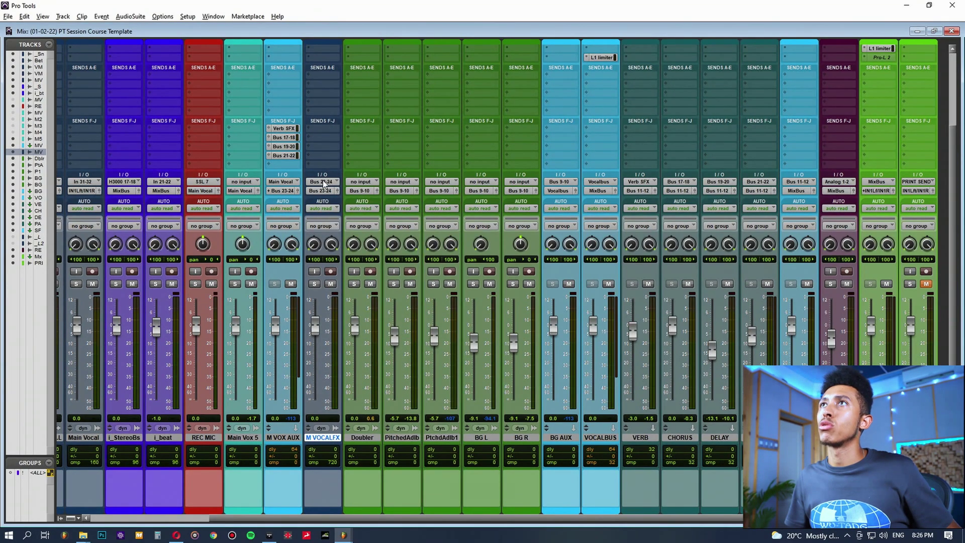
left_click(329, 285)
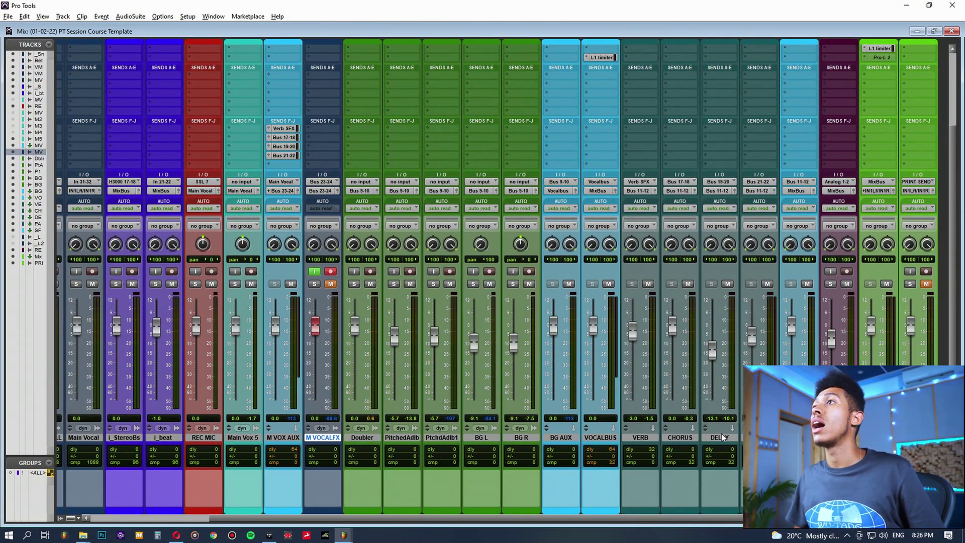
Step: Select the SF and VOCALBUS tracks and scroll the mixer to the right
left_click(38, 229)
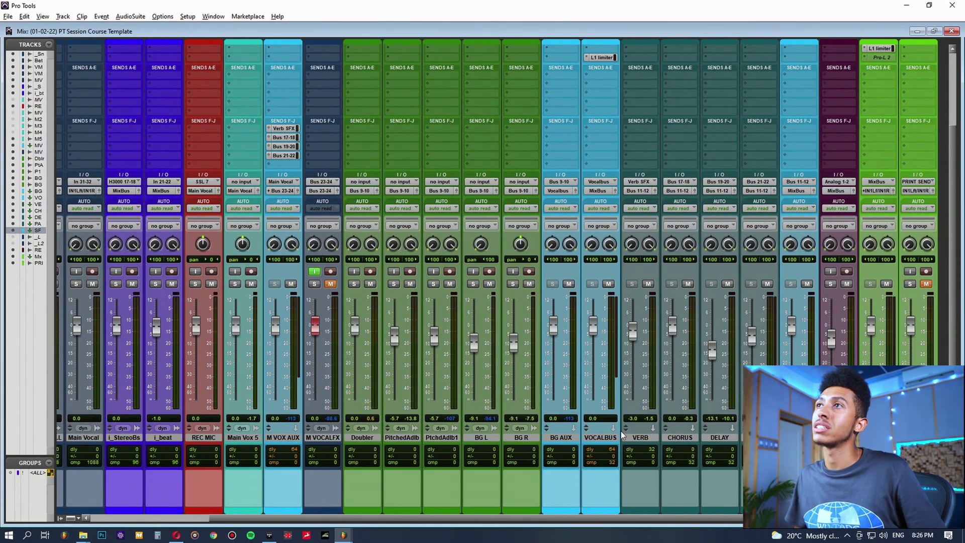
left_click(601, 438)
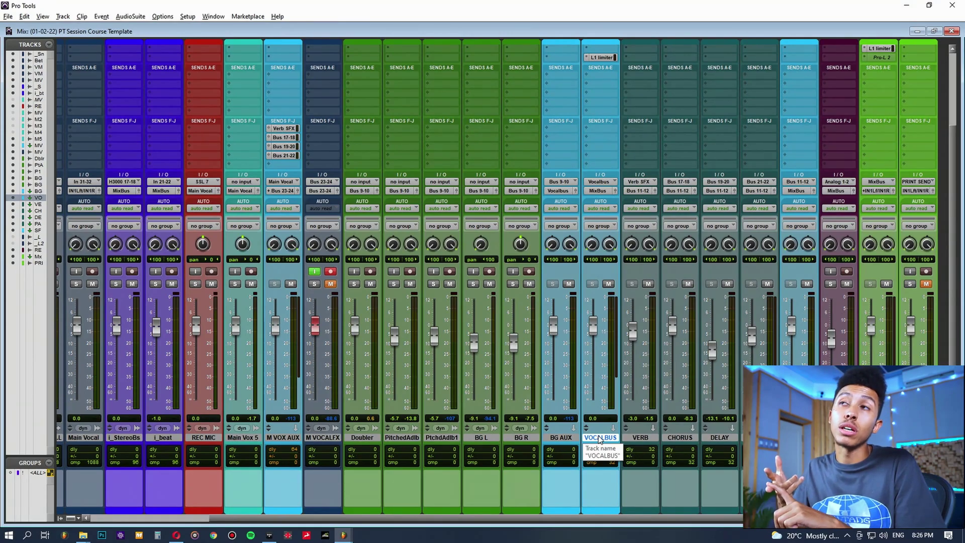
scroll(514, 518, "right", 1)
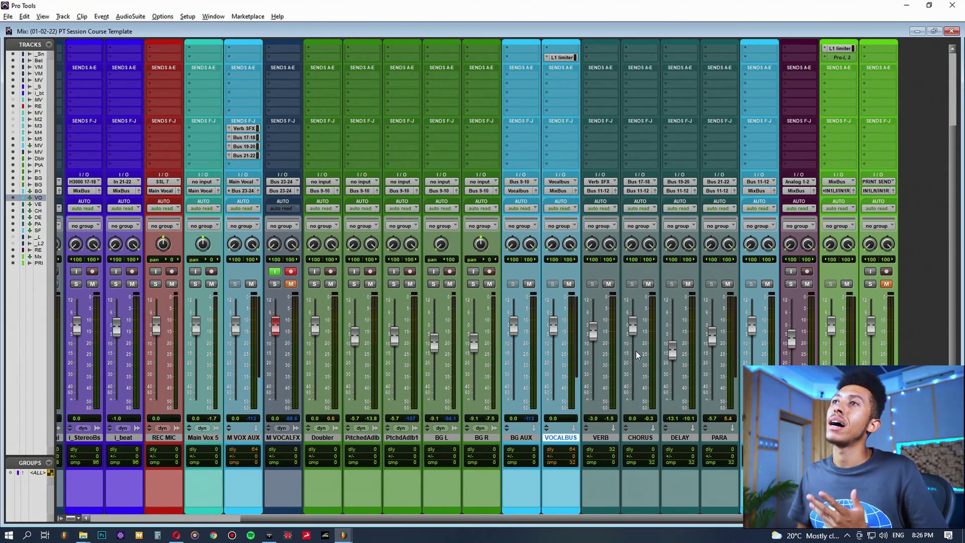
scroll(411, 360, "left", 5)
key("ctrl+equal")
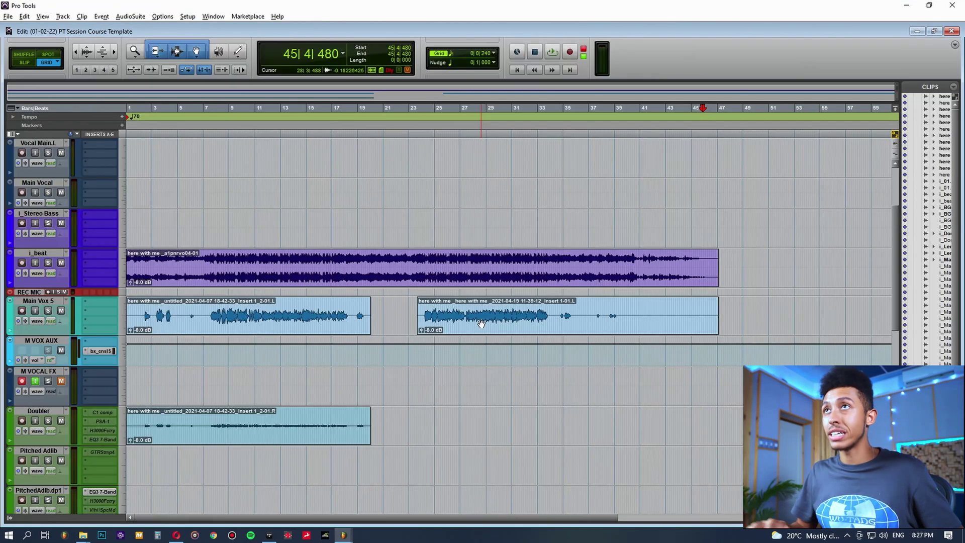
key("space")
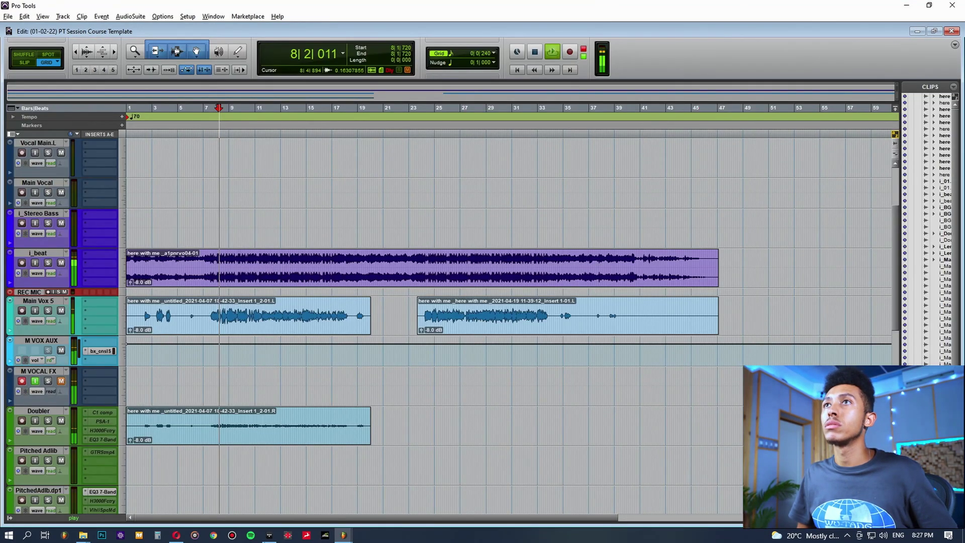
key("space")
key("ctrl+space")
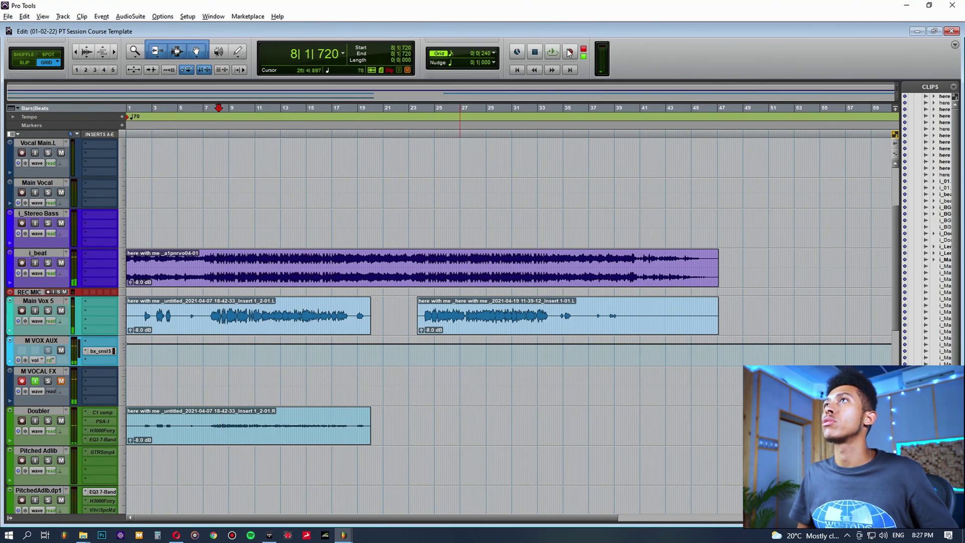
key("ctrl+bracketright")
key("ctrl+bracketright")
key("ctrl+bracketright")
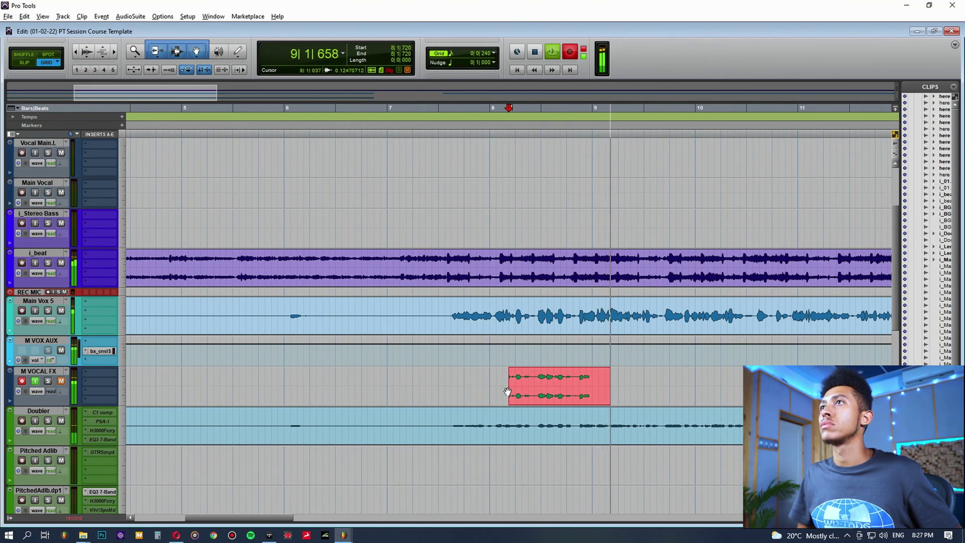
key("space")
left_click_drag(491, 388, 692, 394)
left_click(631, 384)
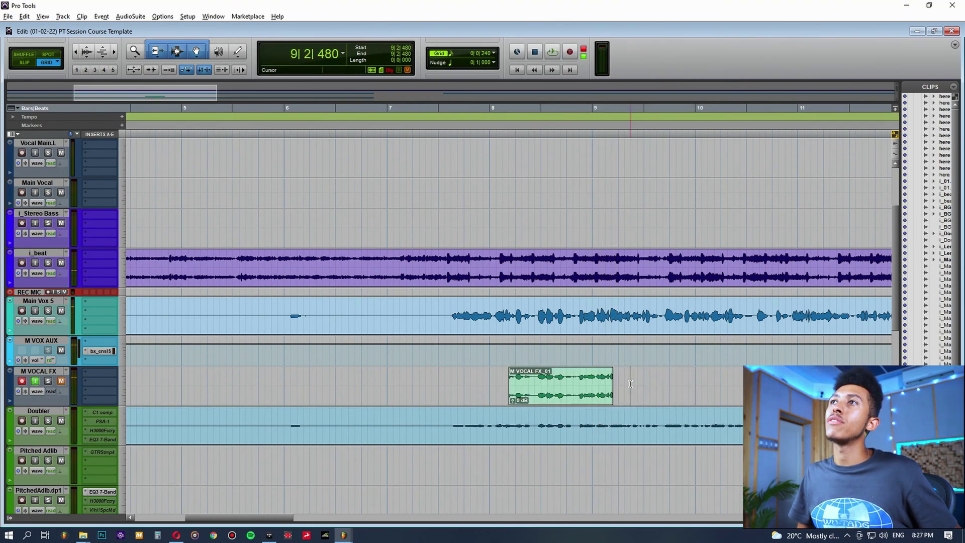
key("ctrl+z")
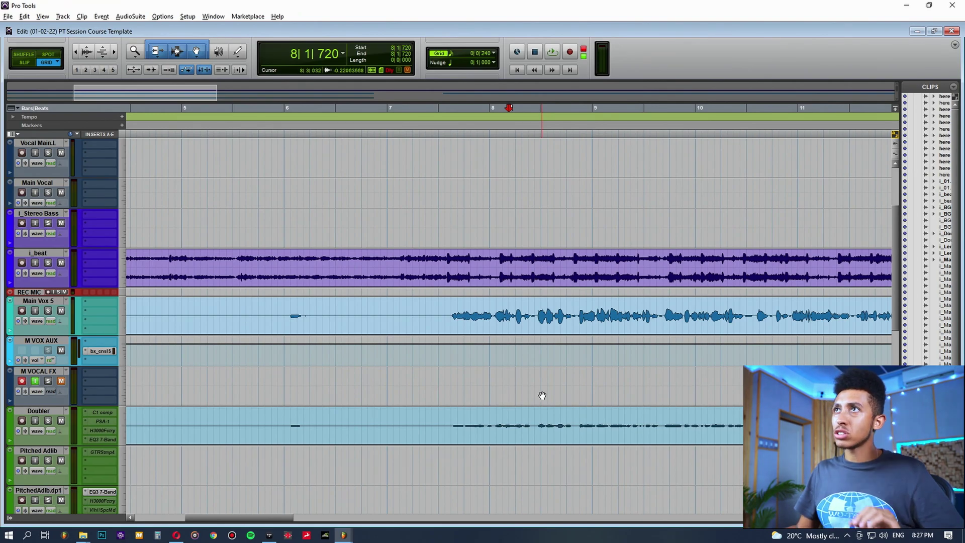
key("ctrl+equal")
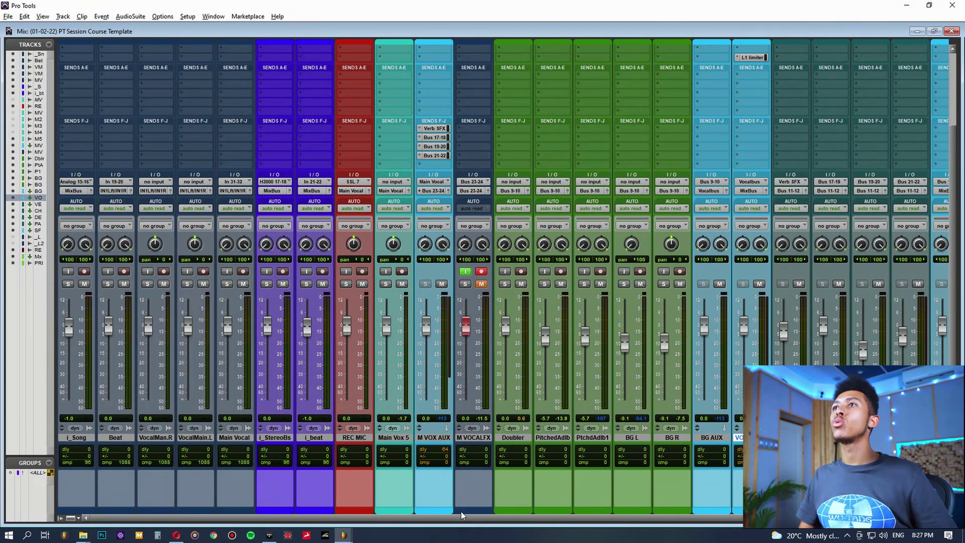
left_click_drag(459, 518, 711, 331)
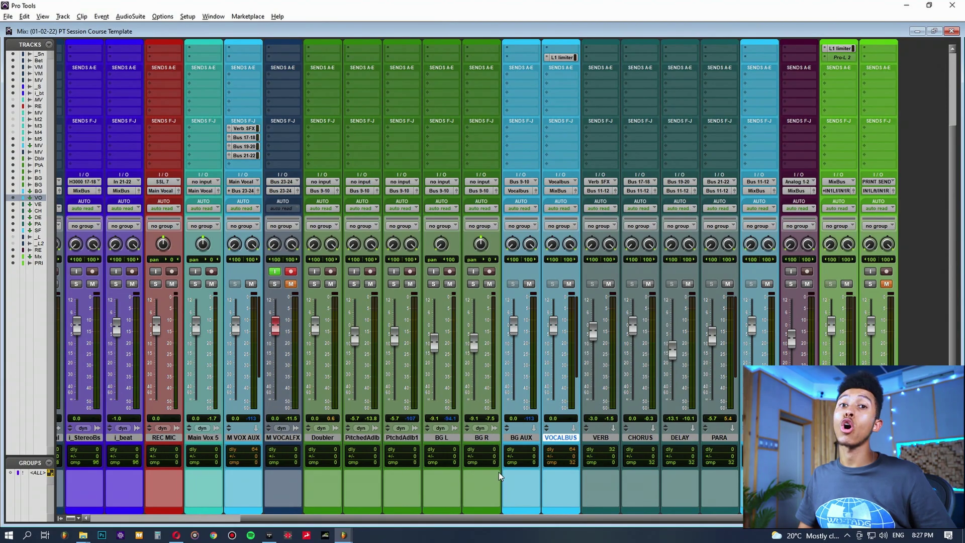
key("ctrl+equal")
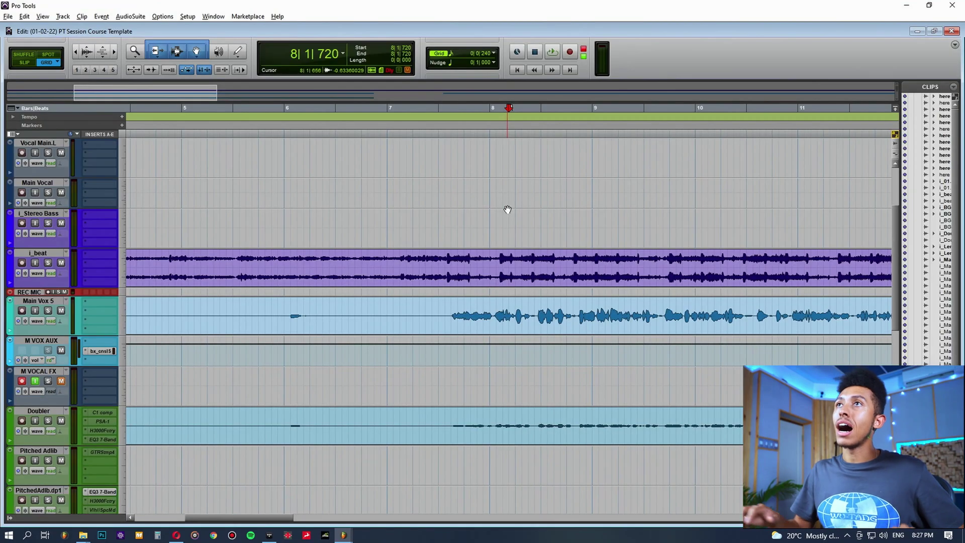
left_click(464, 219)
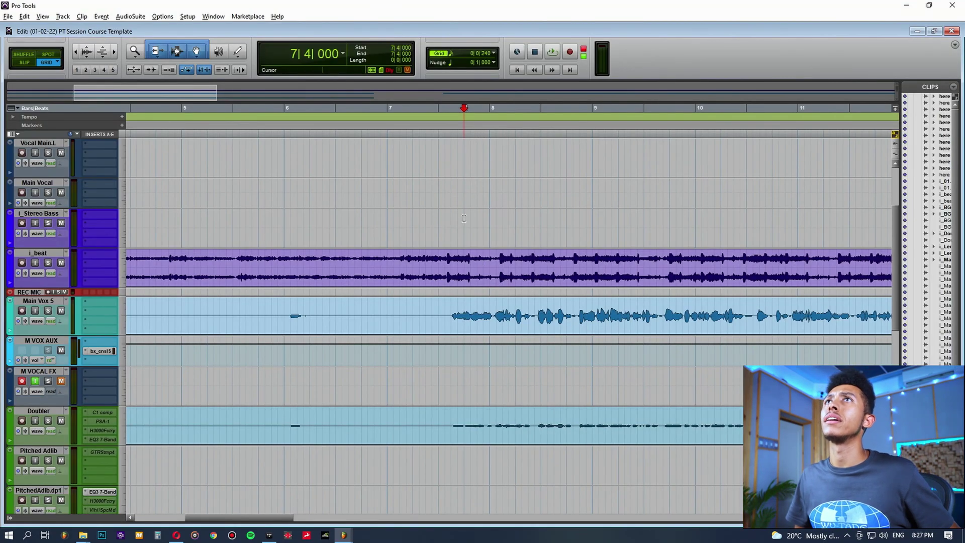
left_click(458, 223)
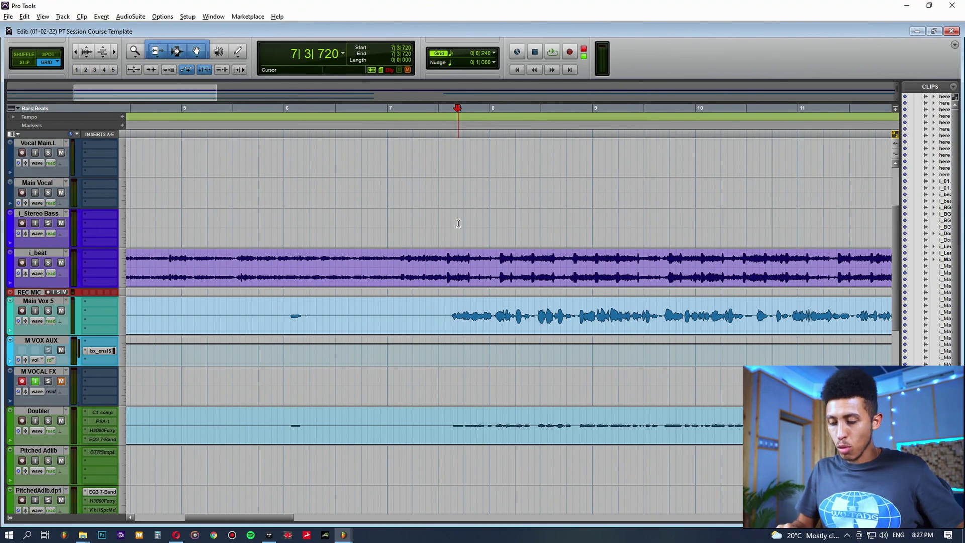
key("ctrl+equal")
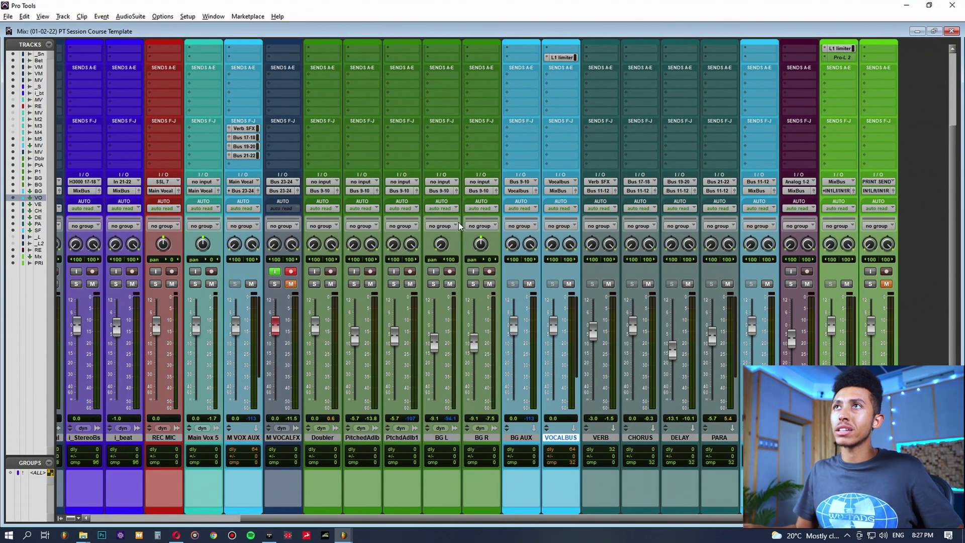
left_click(291, 271)
Step: During playback, raise the VERB level to +4.8 and insert an EQ3 7-Band on it
key("space")
left_click_drag(593, 332, 595, 316)
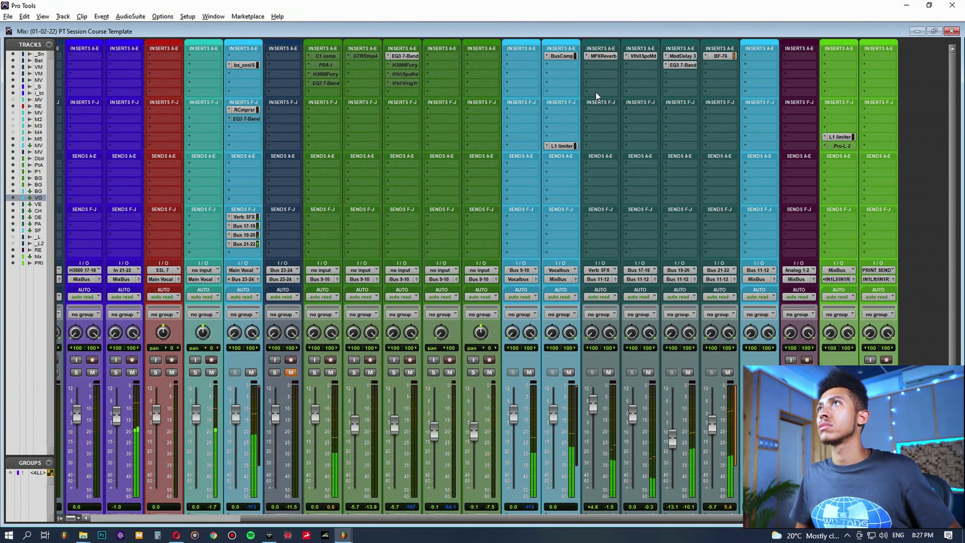
left_click(598, 64)
left_click(658, 80)
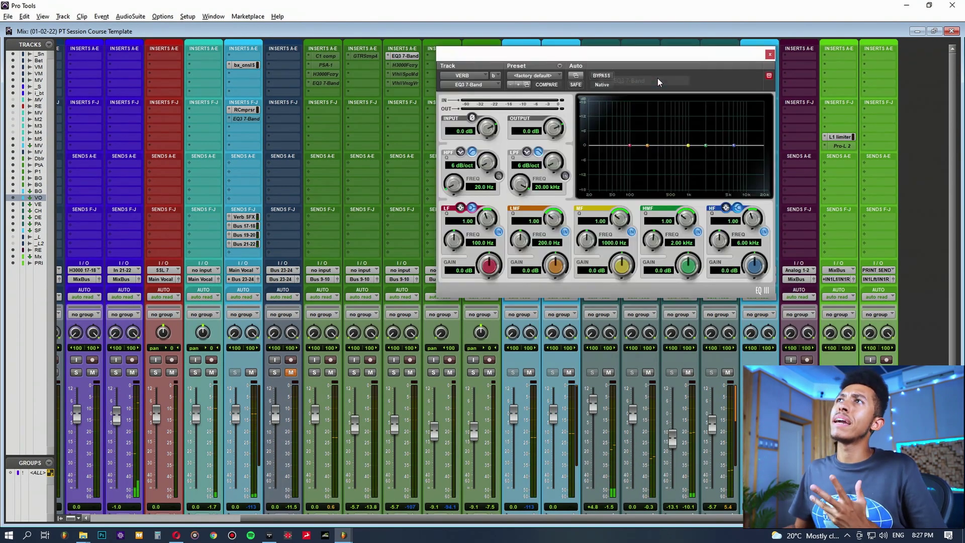
Step: Set the reverb EQ's filter slopes to 24 dB/oct and its high-pass to about 310 Hz
left_click_drag(553, 47, 376, 106)
left_click_drag(379, 221, 357, 121)
left_click_drag(305, 219, 304, 201)
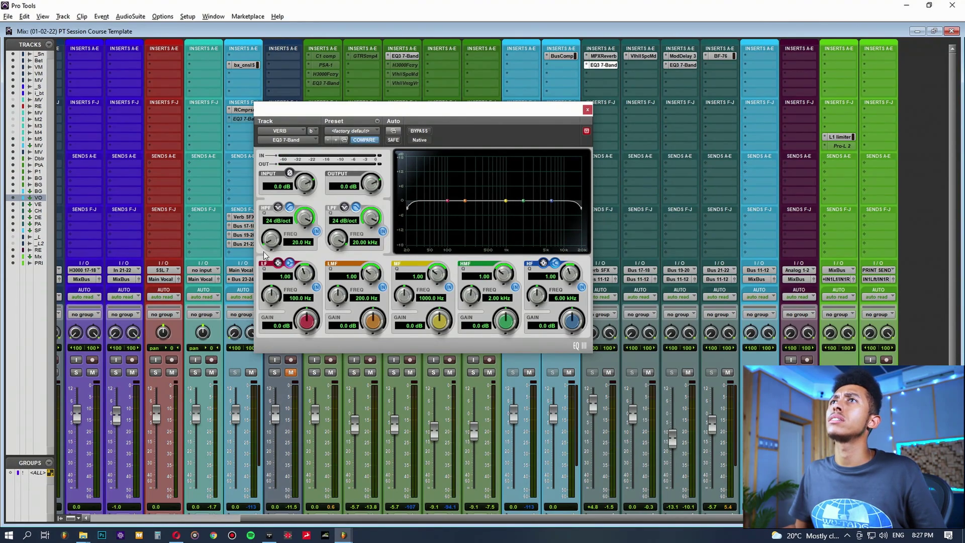
left_click_drag(271, 239, 339, 245)
left_click_drag(272, 244, 272, 229)
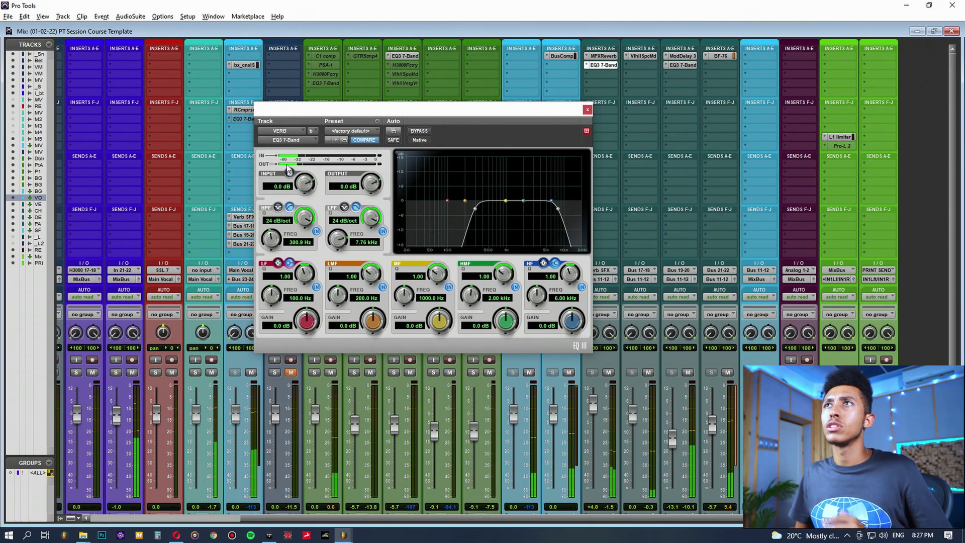
left_click_drag(278, 244, 278, 238)
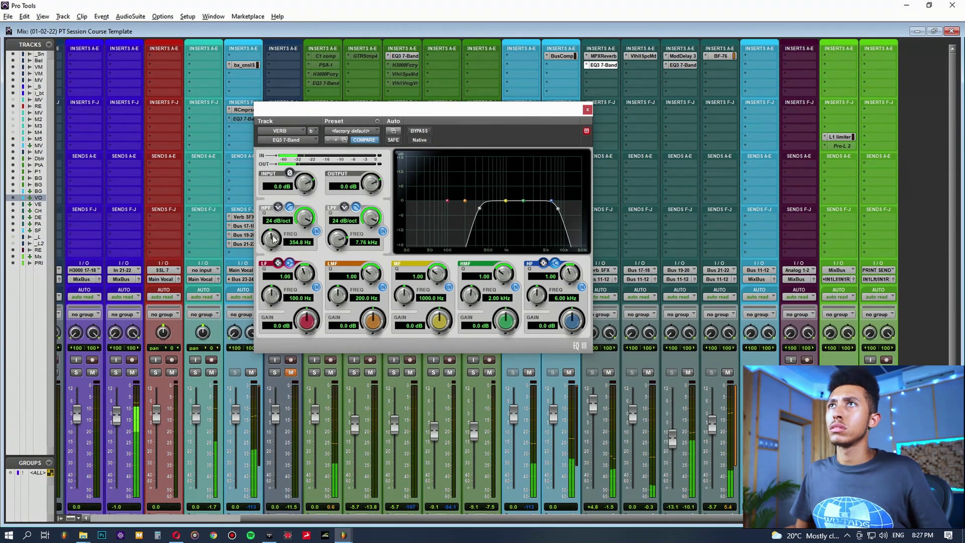
left_click_drag(272, 236, 273, 241)
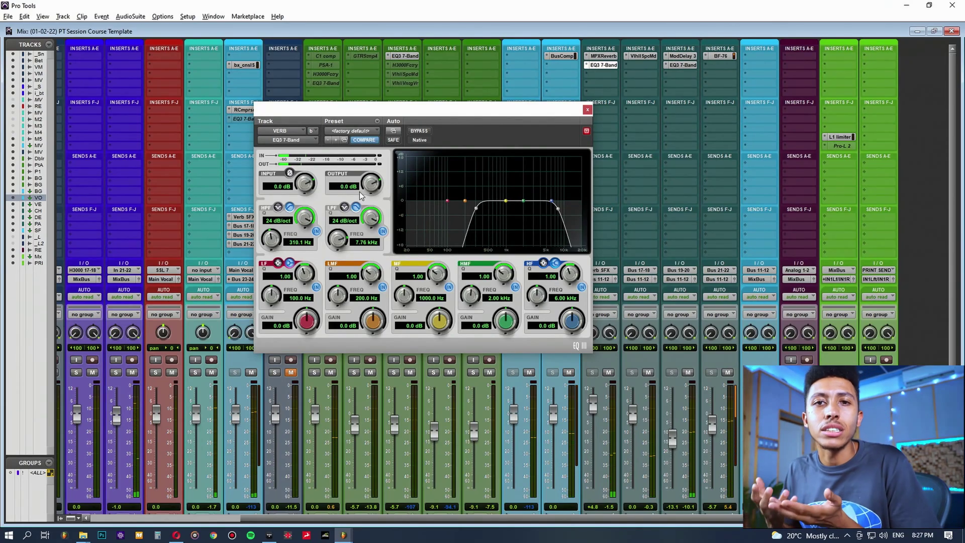
left_click(588, 109)
Step: Close the EQ3 plug-in window, scroll the mixer back to the first channel strips, then show the Edit window
scroll(609, 147, "down", 3)
scroll(711, 331, "up", 3)
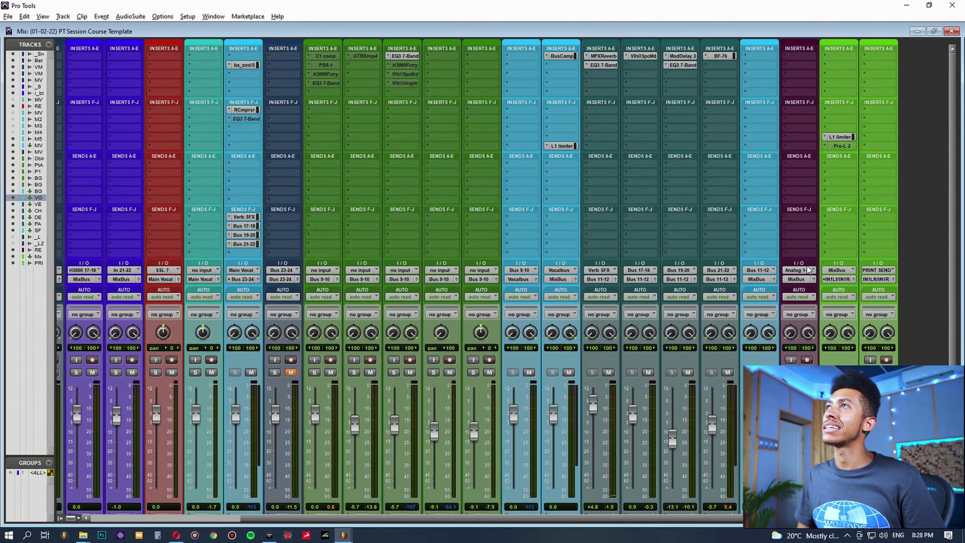
left_click_drag(509, 518, 270, 489)
scroll(520, 394, "down", 3)
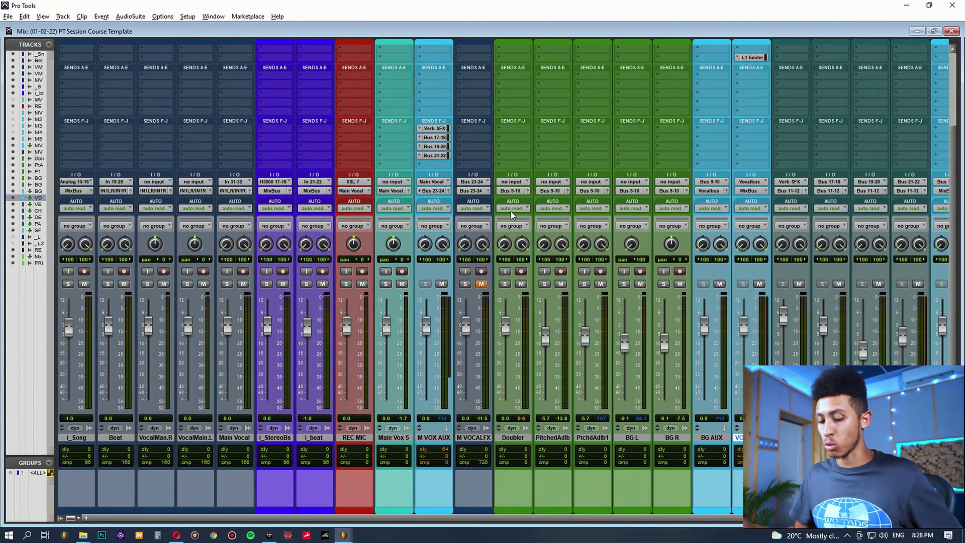
key("ctrl+equal")
Step: Select bars 1–8 on i_beat and switch its track view from waveform to volume
scroll(469, 292, "right", 3)
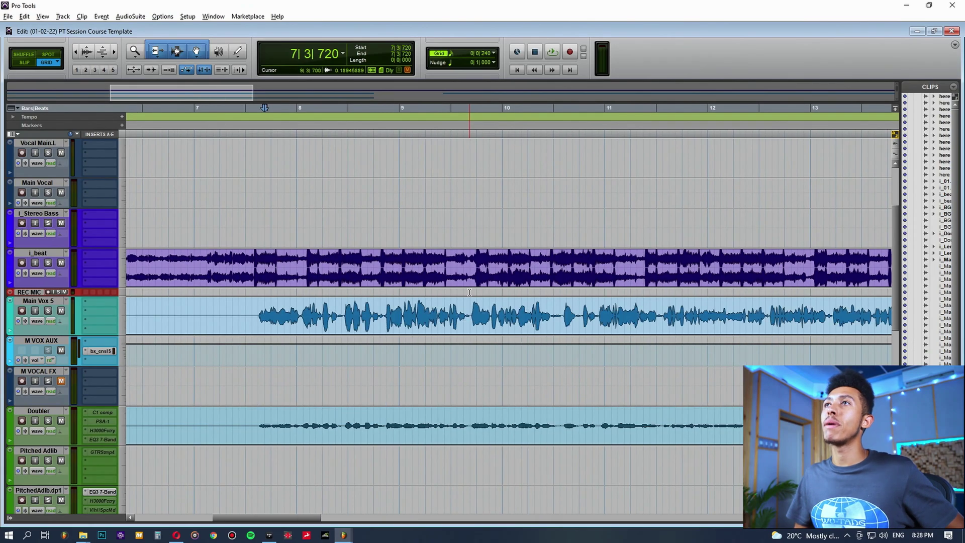
left_click(306, 259)
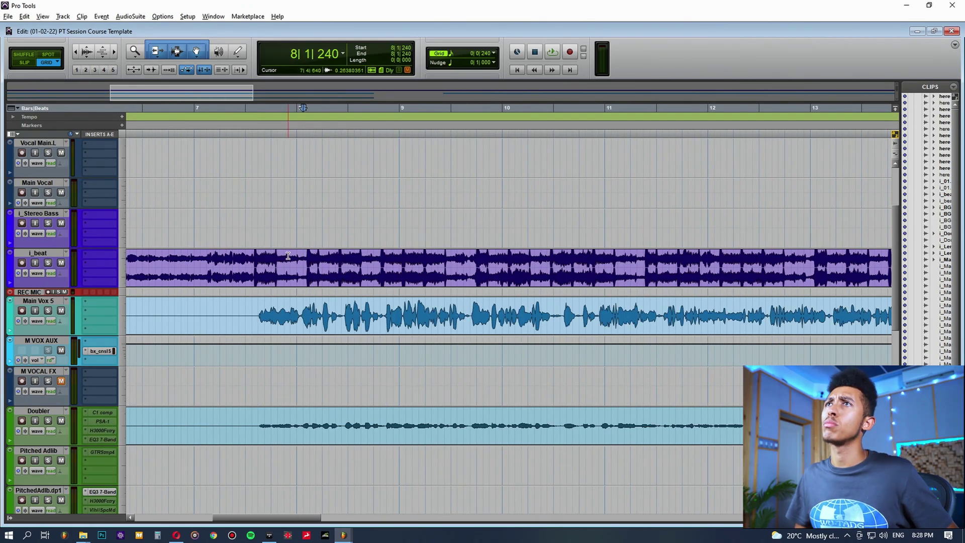
scroll(288, 255, "left", 9)
key("r")
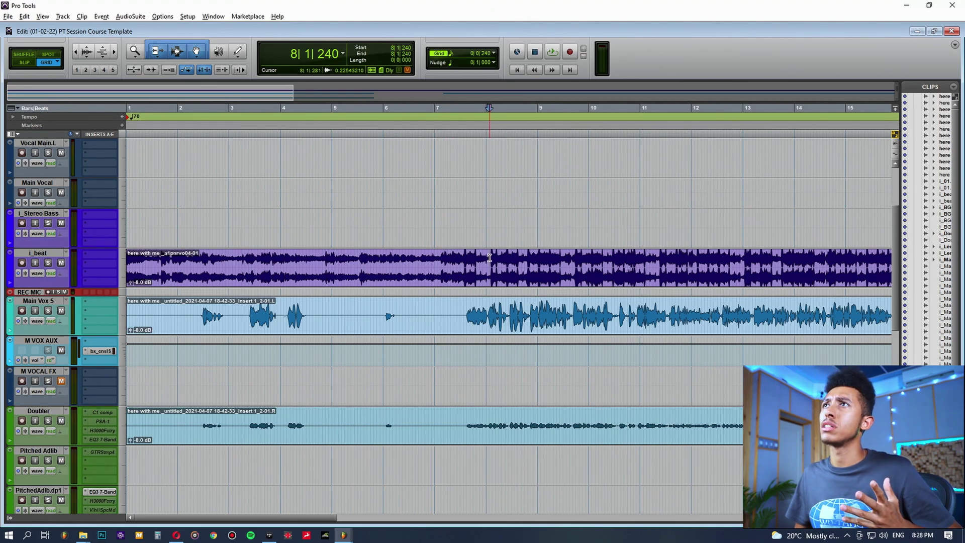
left_click_drag(488, 258, 93, 265)
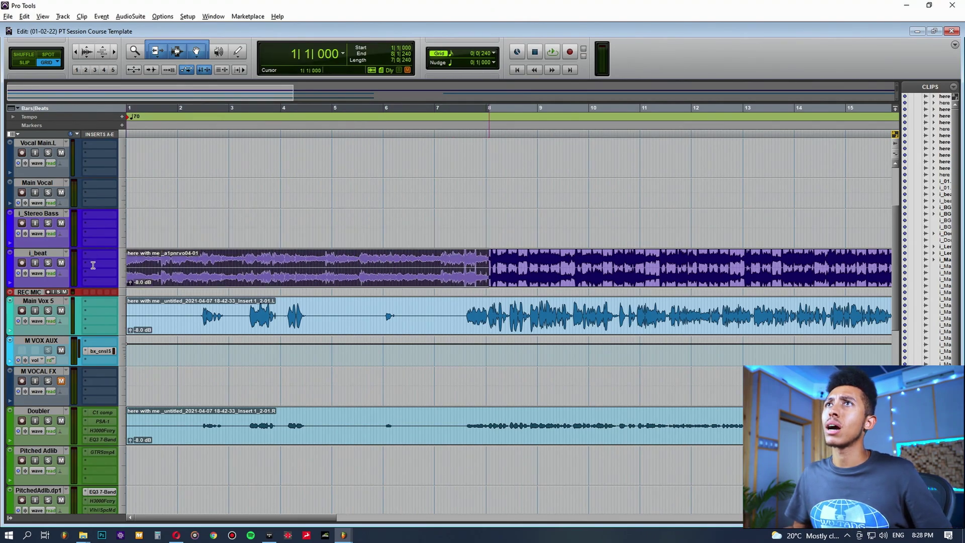
left_click(37, 273)
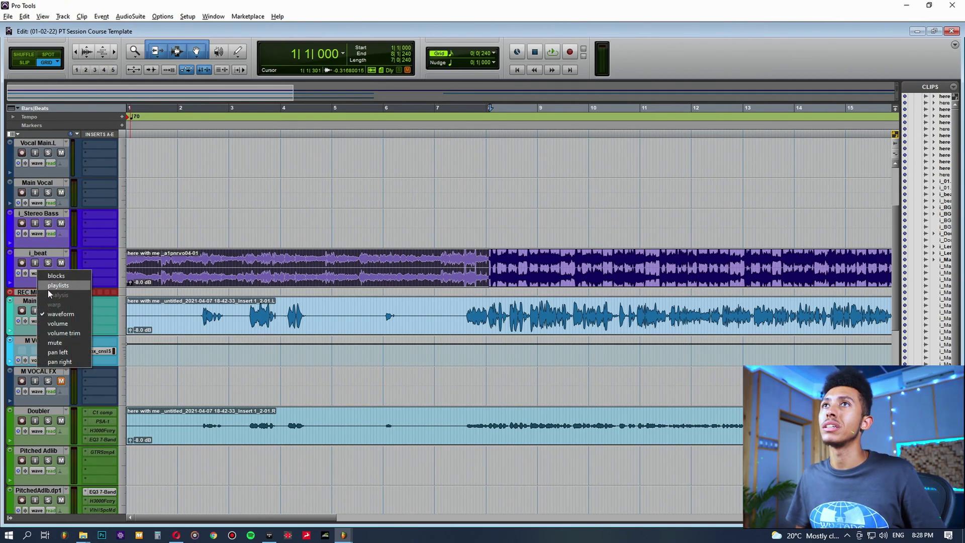
left_click(66, 332)
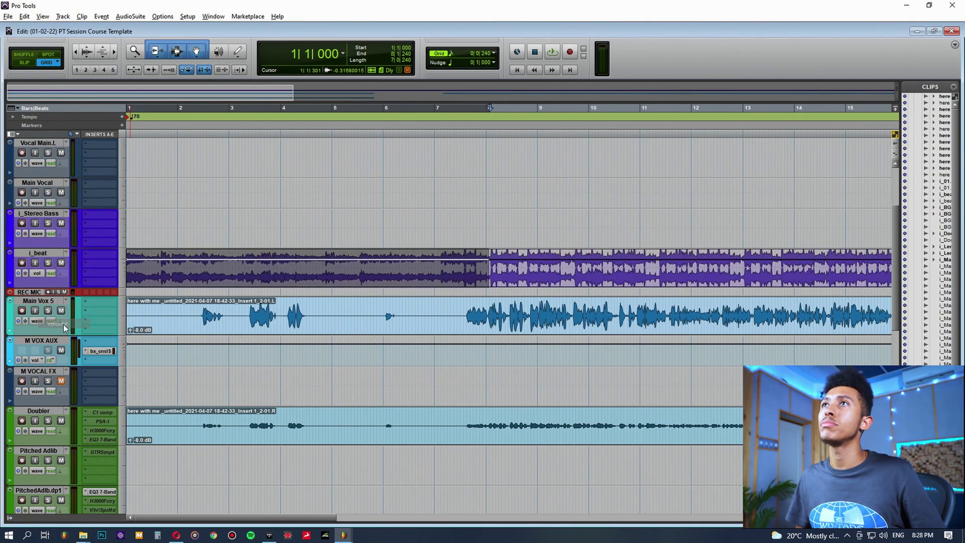
Step: In the mixer, set i_beat to Touch automation and pull its fader down to -1.0
key("ctrl+equal")
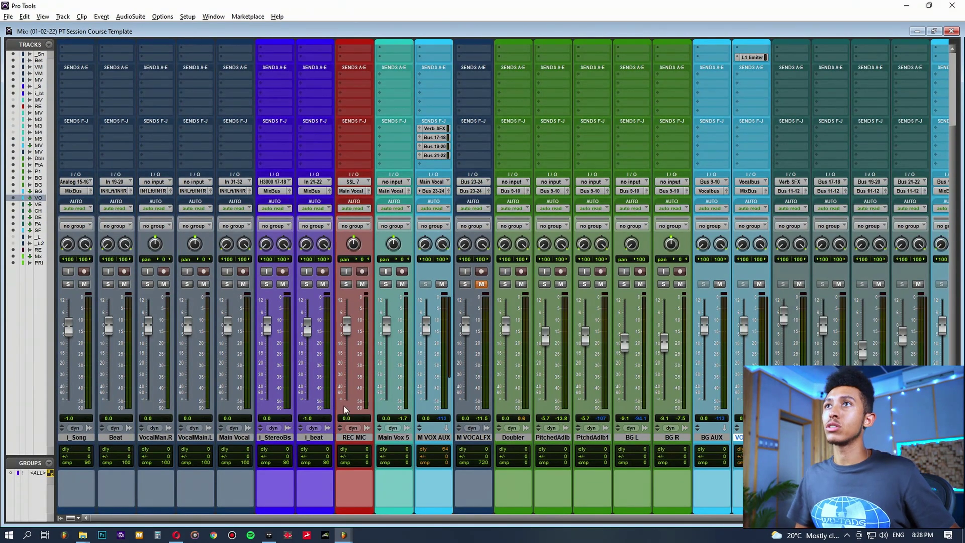
left_click(316, 438)
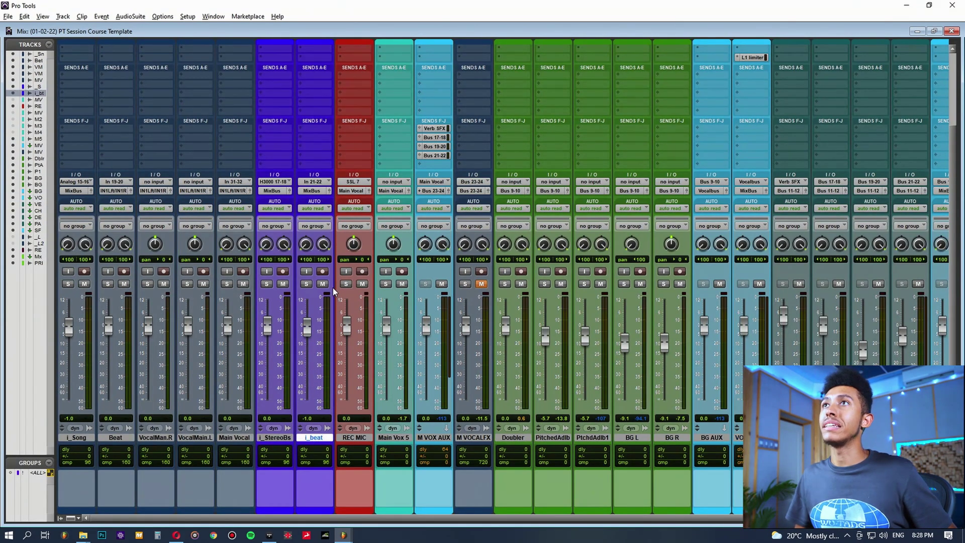
left_click(311, 209)
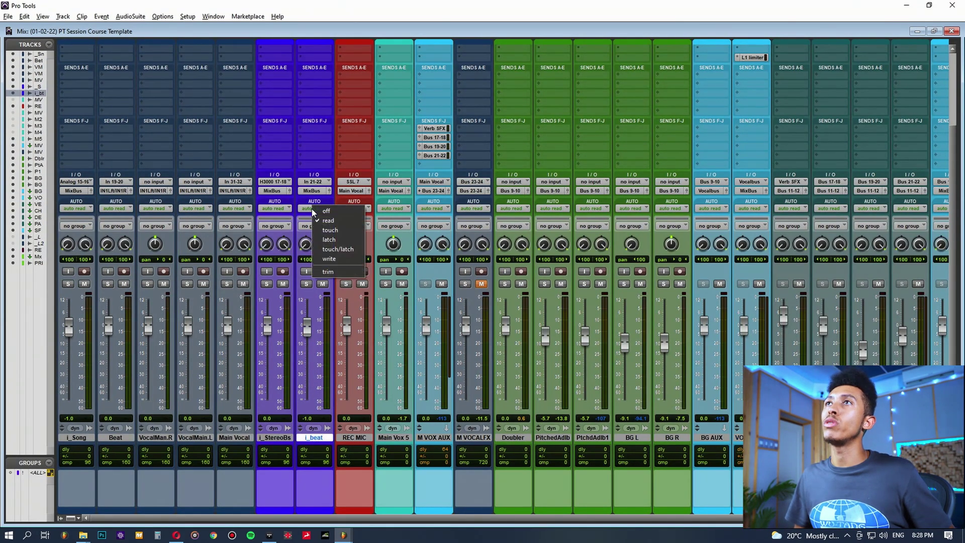
left_click(337, 232)
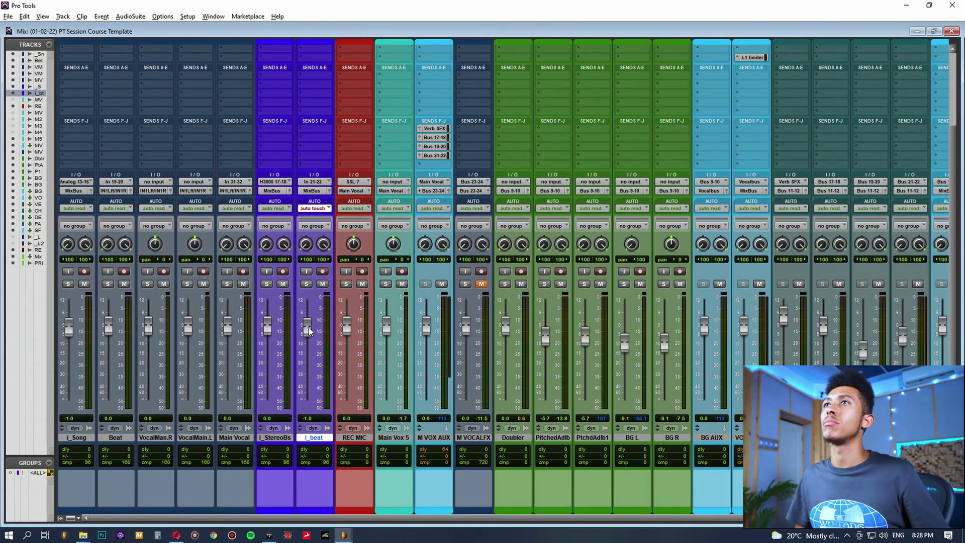
mouse_move(310, 330)
left_mouse_down()
mouse_move(311, 359)
mouse_move(311, 331)
left_mouse_up()
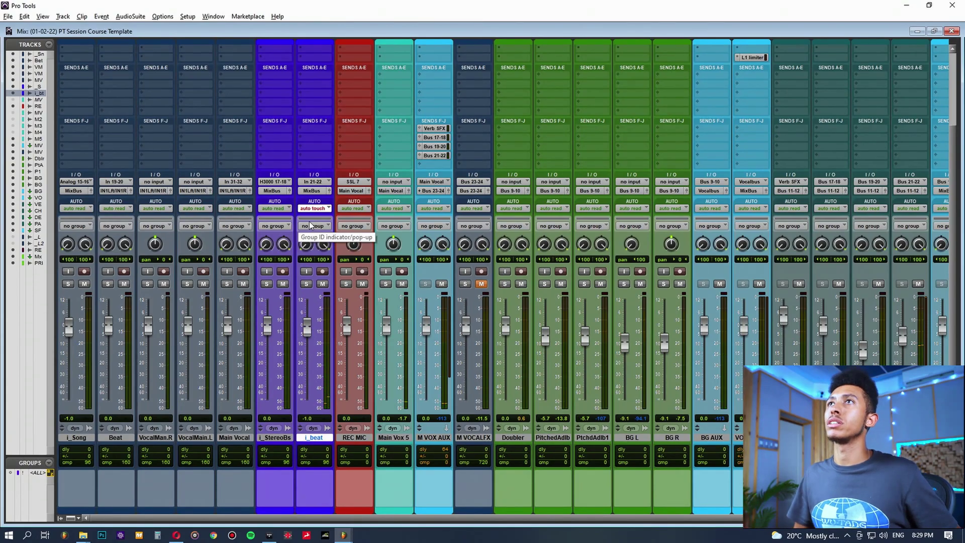
Step: Switch i_beat's automation mode from Touch back to Read
left_click(312, 208)
left_click(331, 220)
key("ctrl+equal")
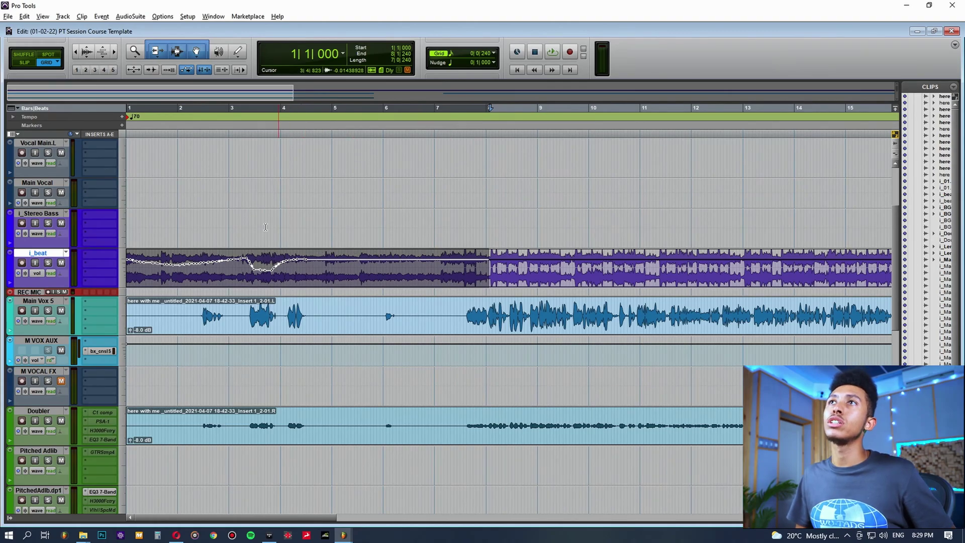
Step: Undo the recorded volume dips on i_beat and return to session start in the mixer
left_click(245, 269)
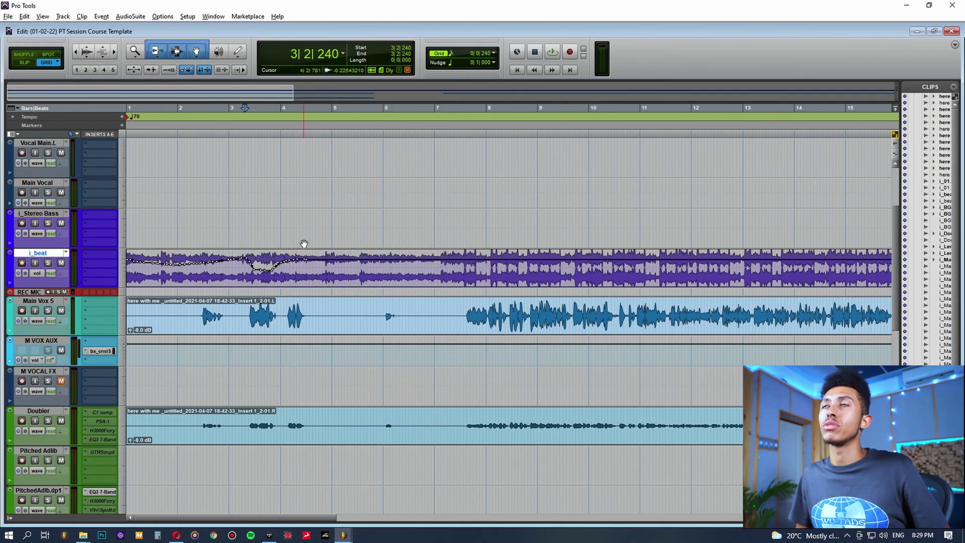
key("ctrl+z")
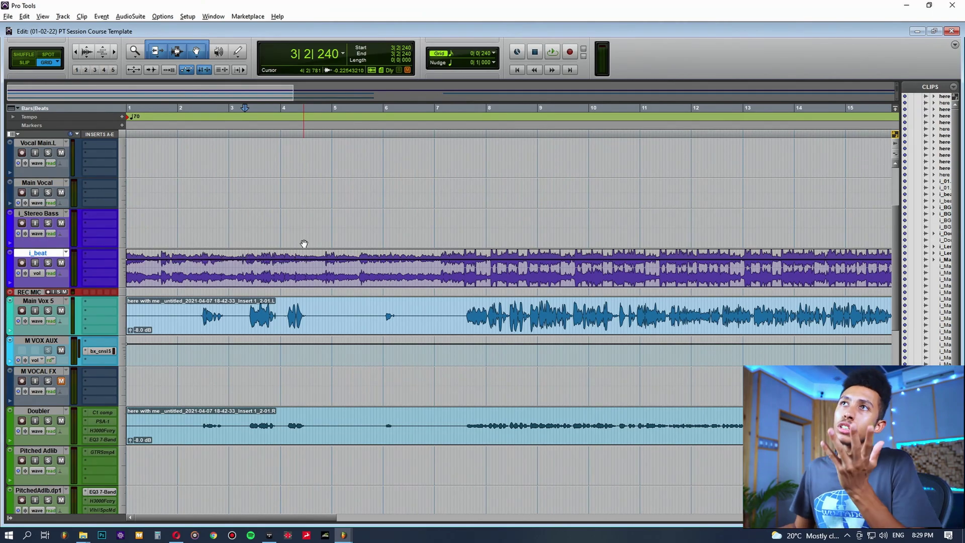
left_click_drag(418, 268, 88, 268)
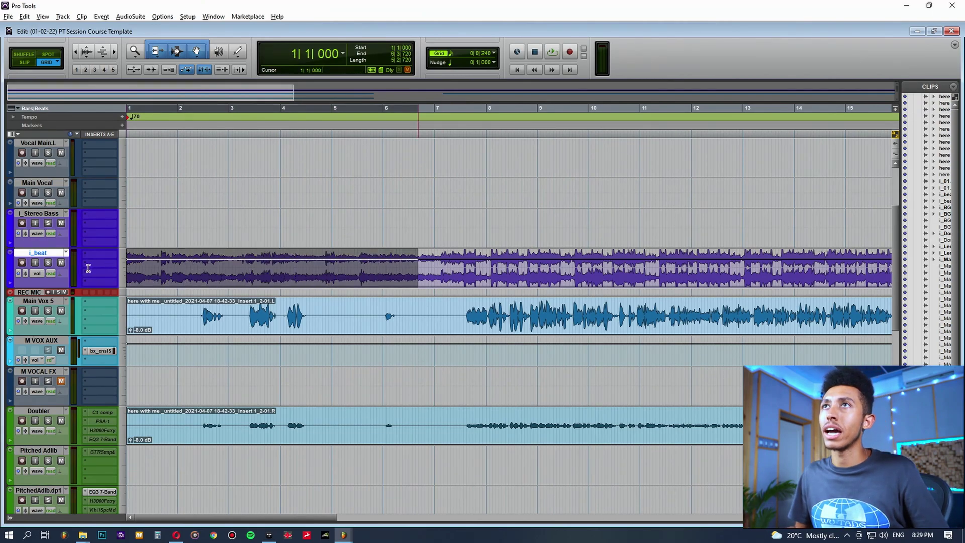
key("Return")
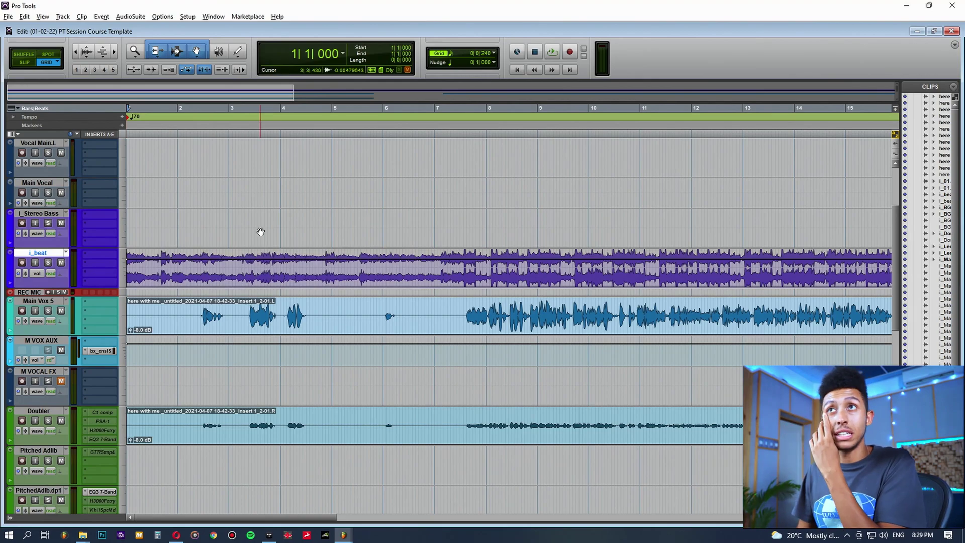
key("ctrl+equal")
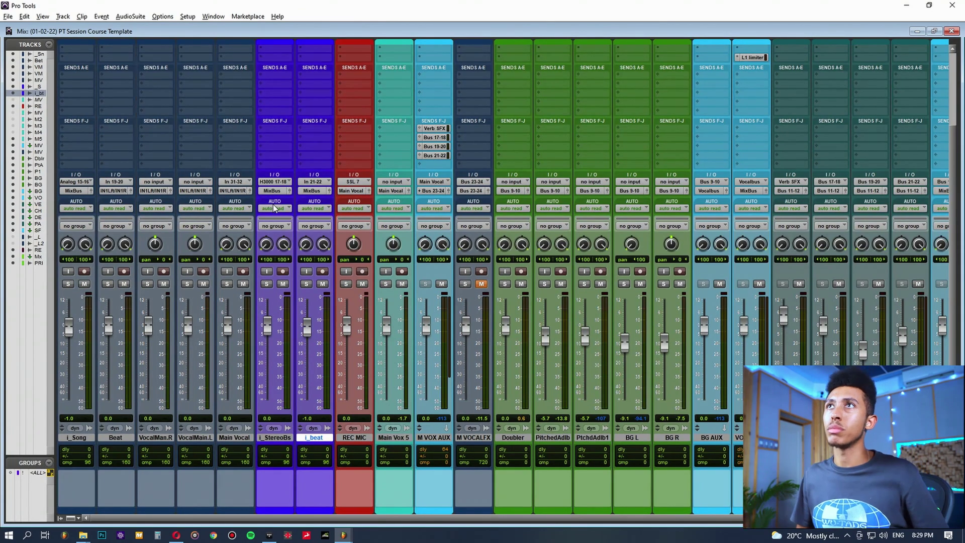